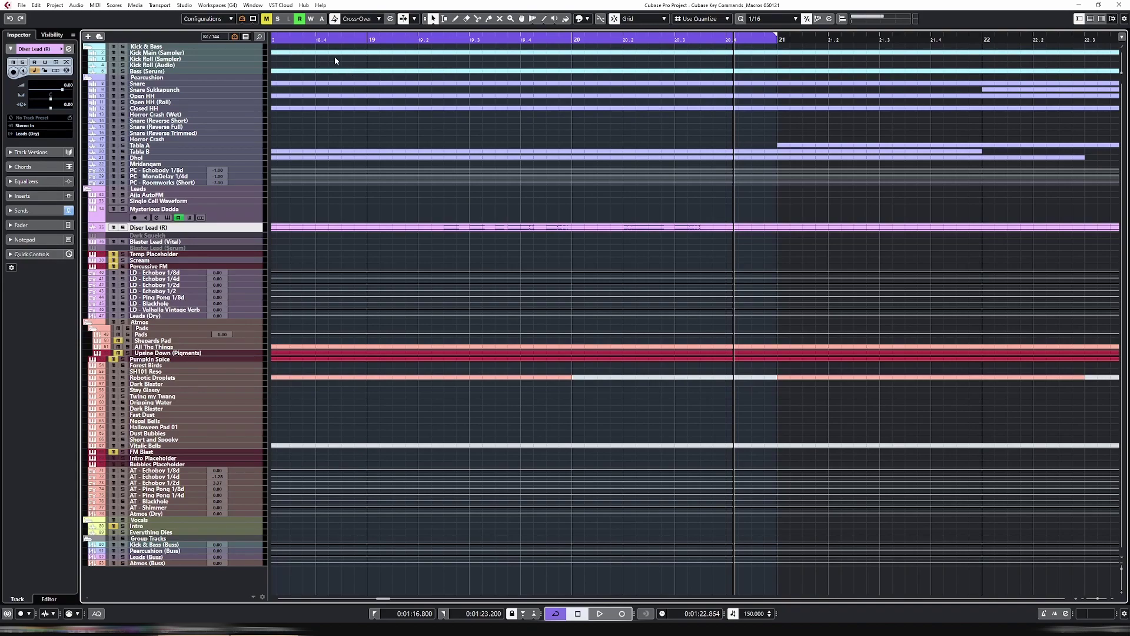
- Open the Key Commands editor and inspect the Automation category's commands, leaving the category collapsed
click(36, 5)
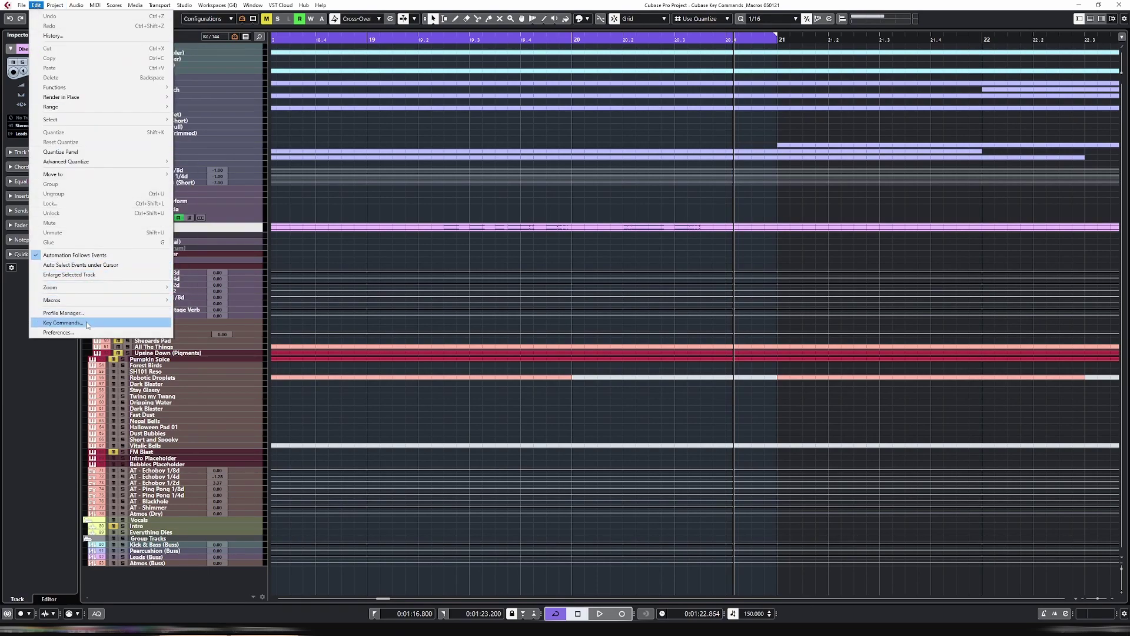
click(87, 324)
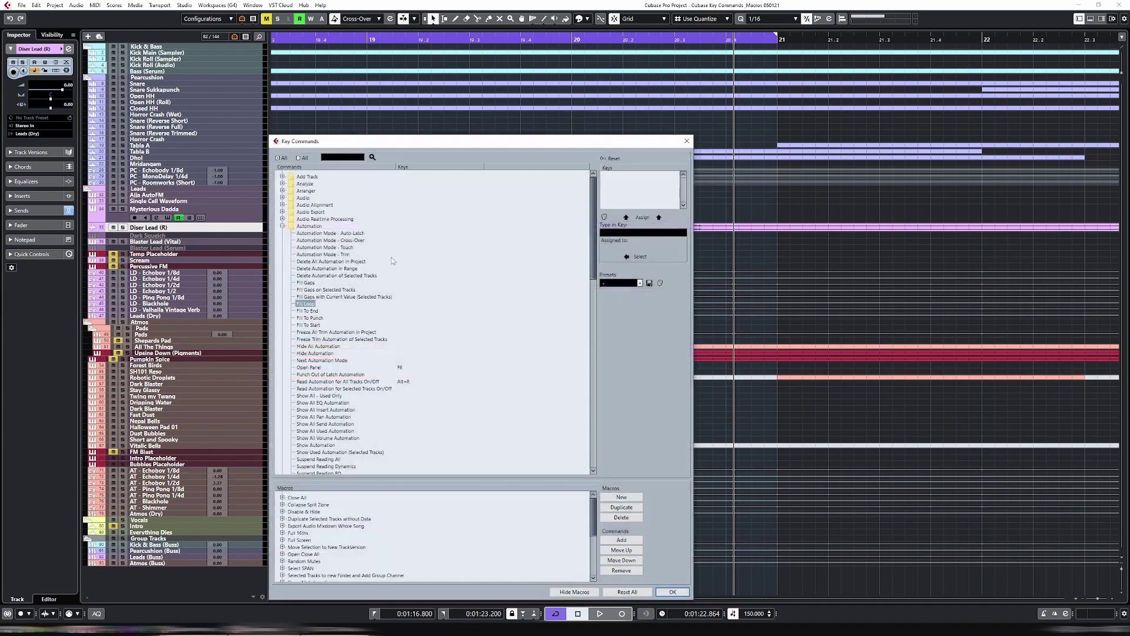
drag(396, 149, 440, 116)
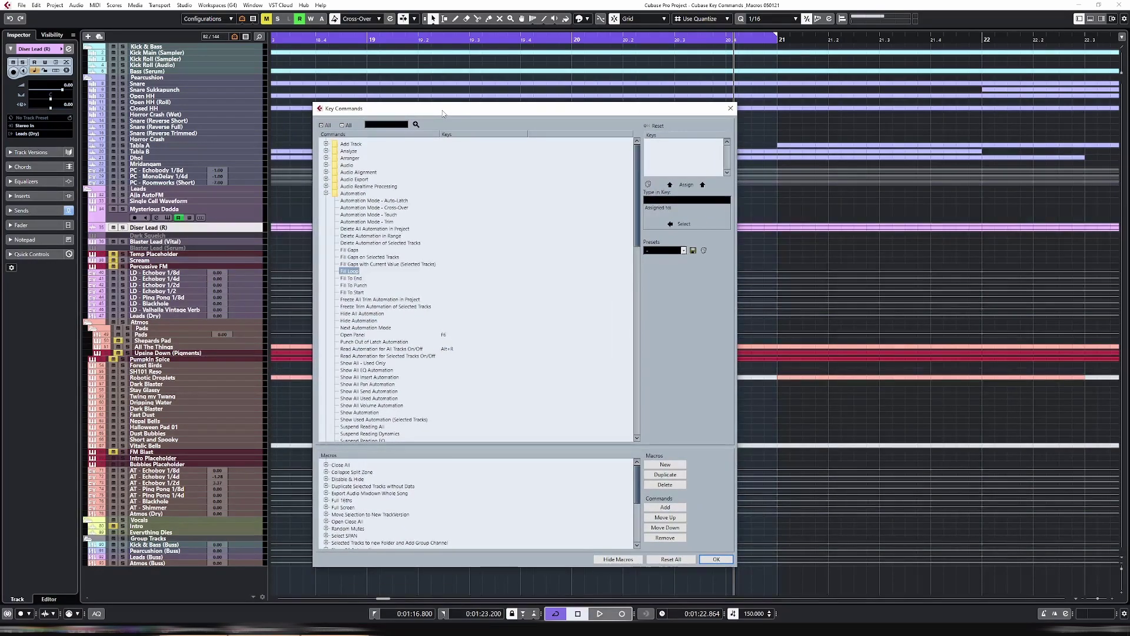
click(326, 193)
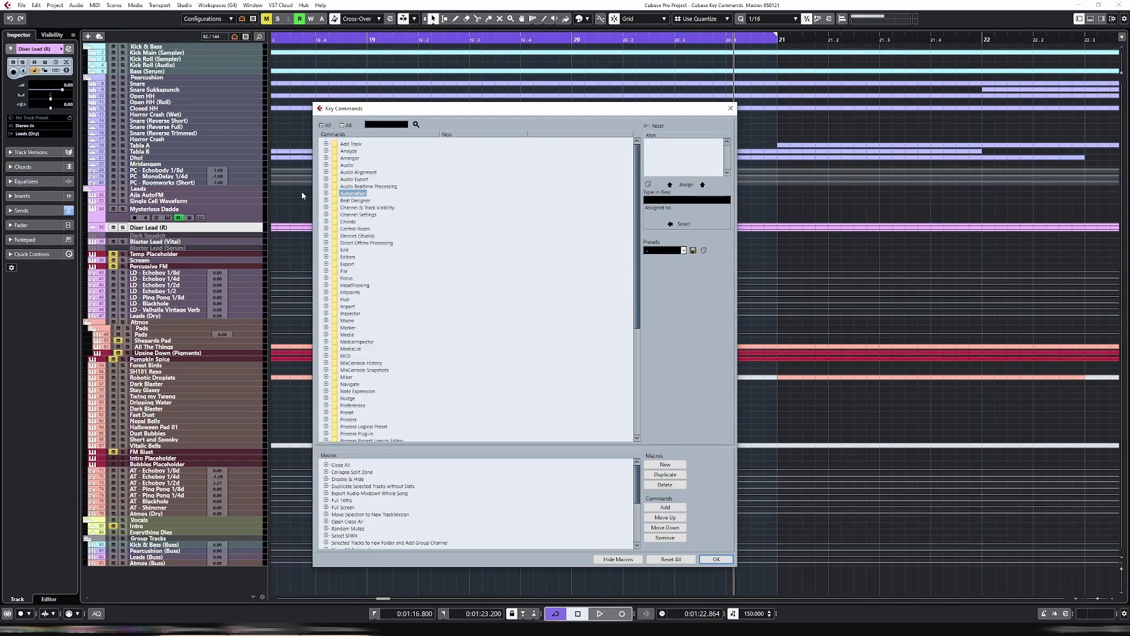
click(326, 193)
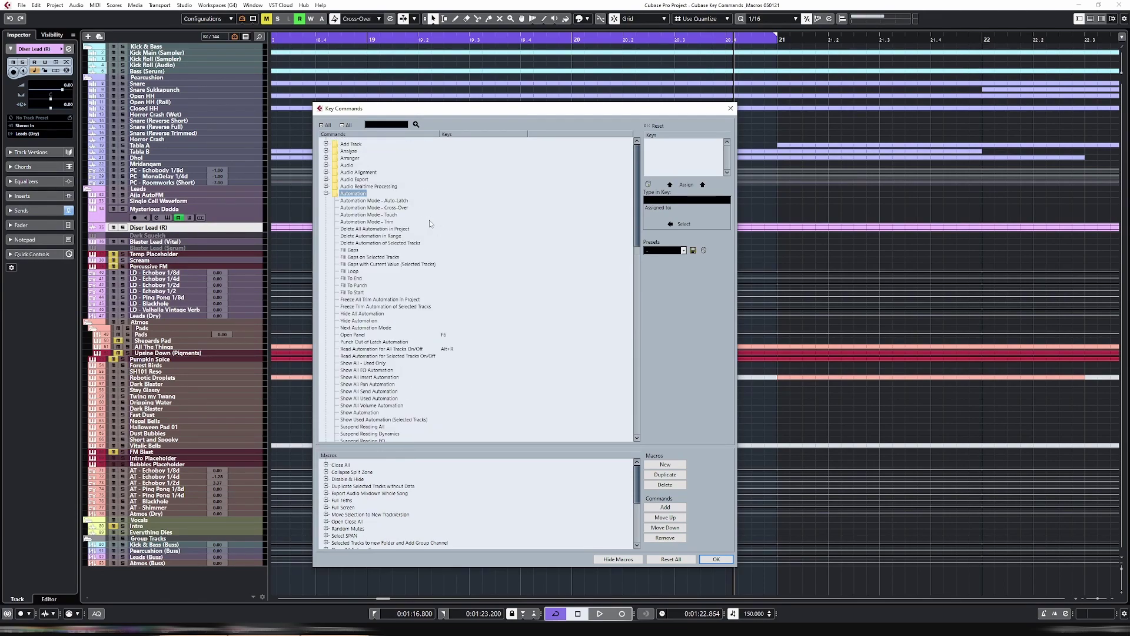
click(325, 193)
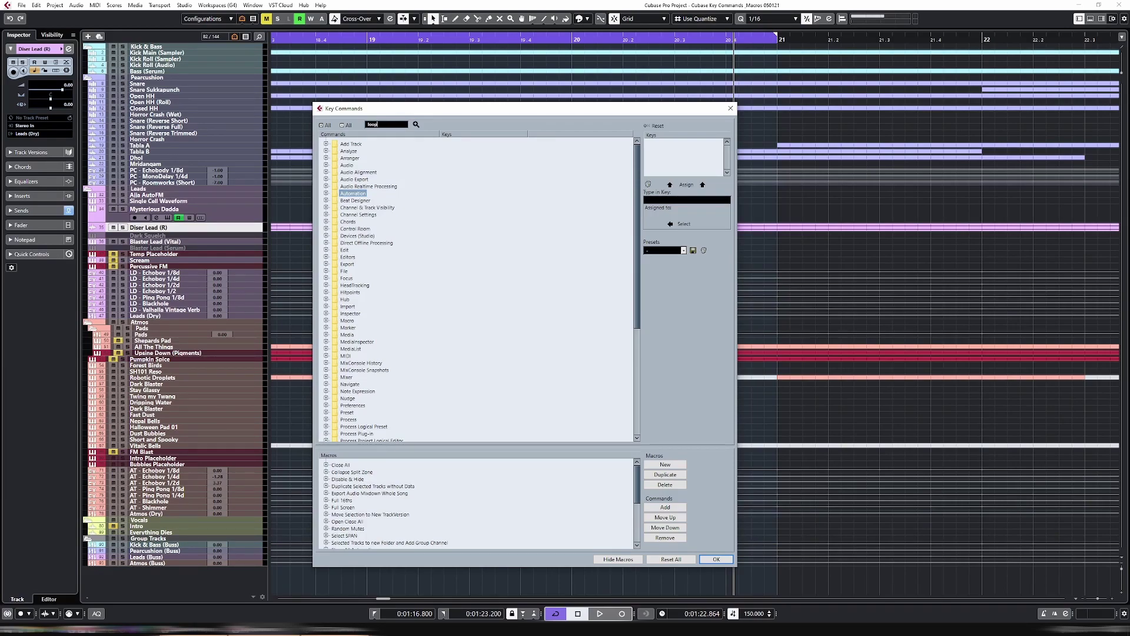
- Search the key commands for "loop" and step through the matches to the Loop Selection command
click(416, 124)
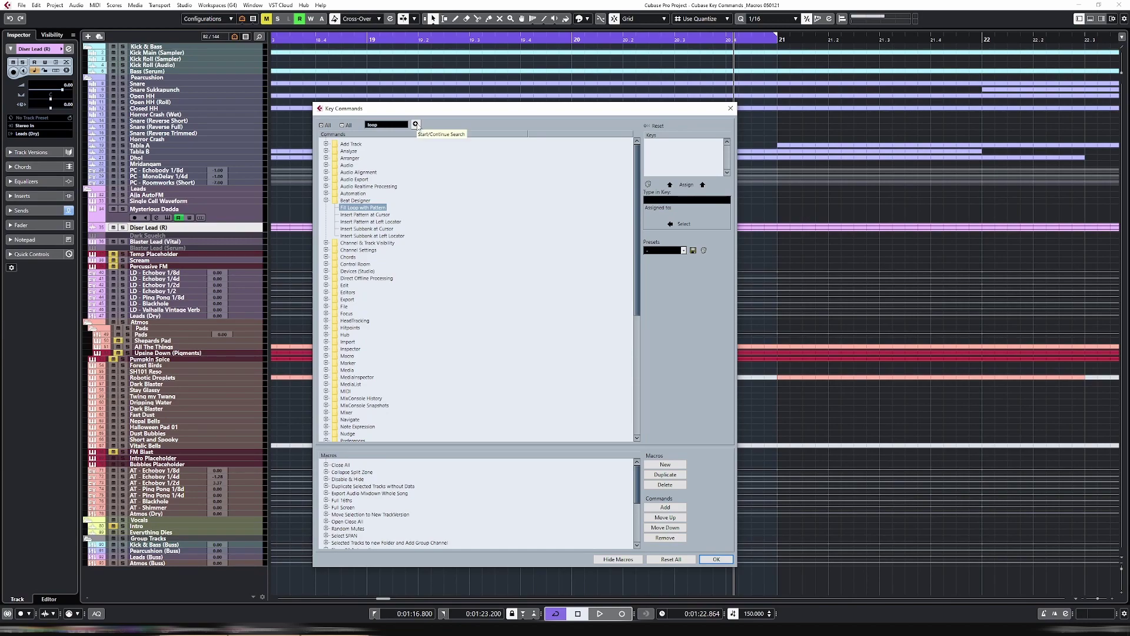
click(415, 125)
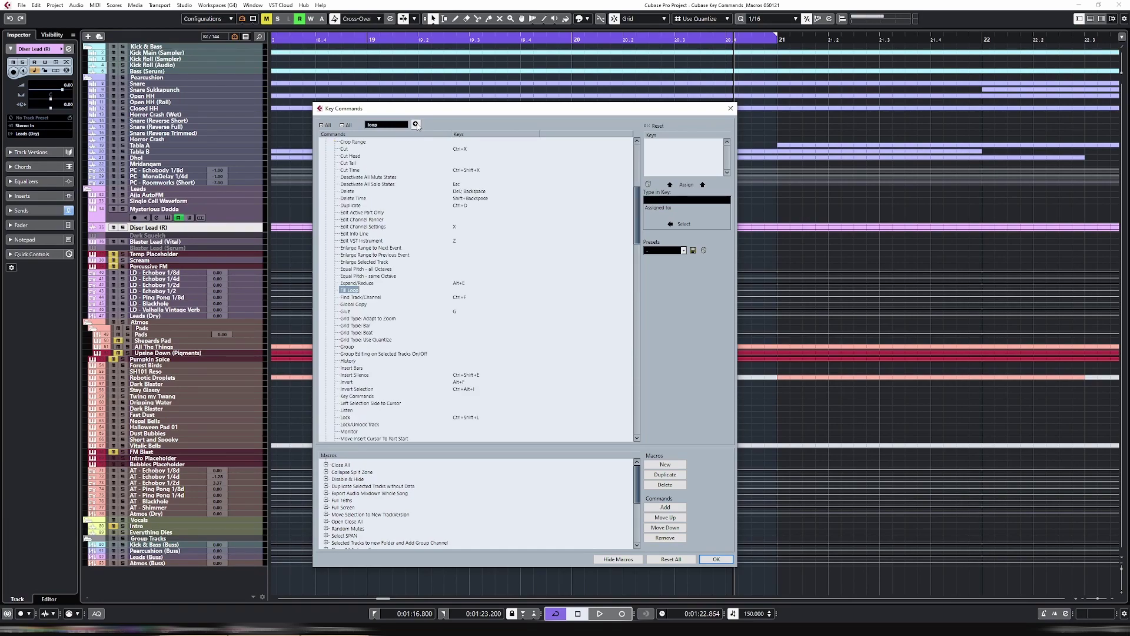
click(416, 124)
click(416, 125)
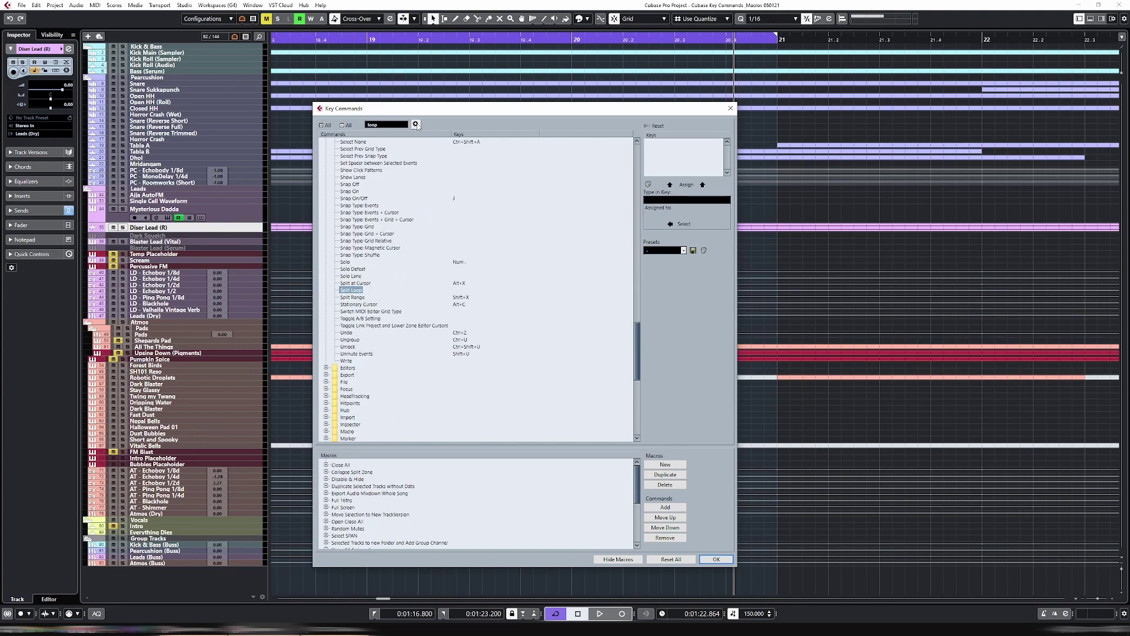
click(415, 124)
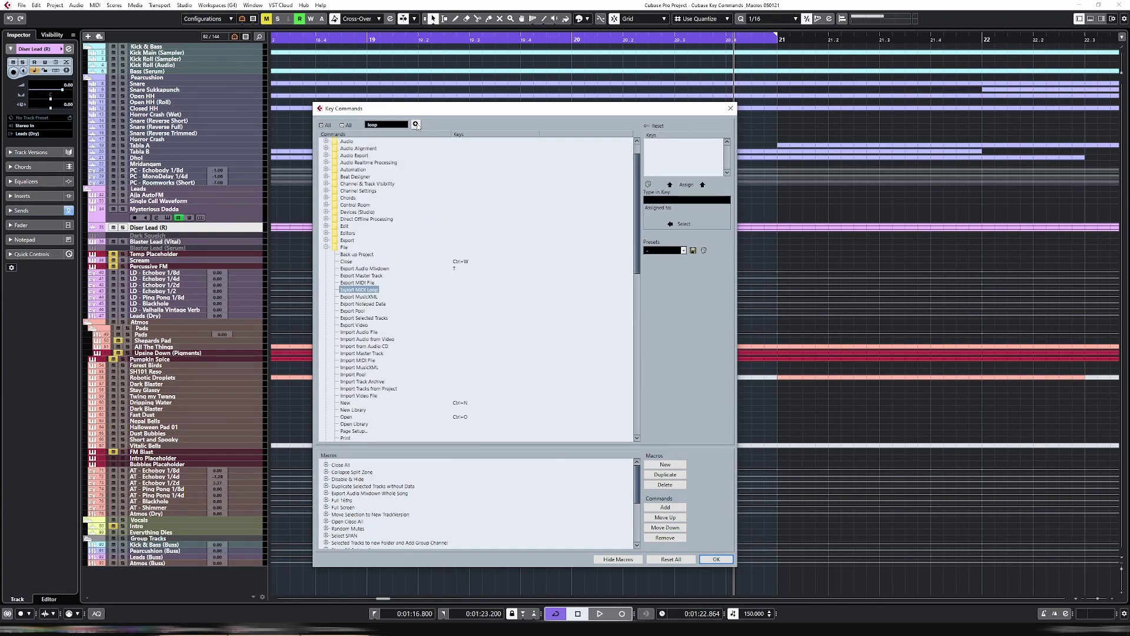
click(415, 125)
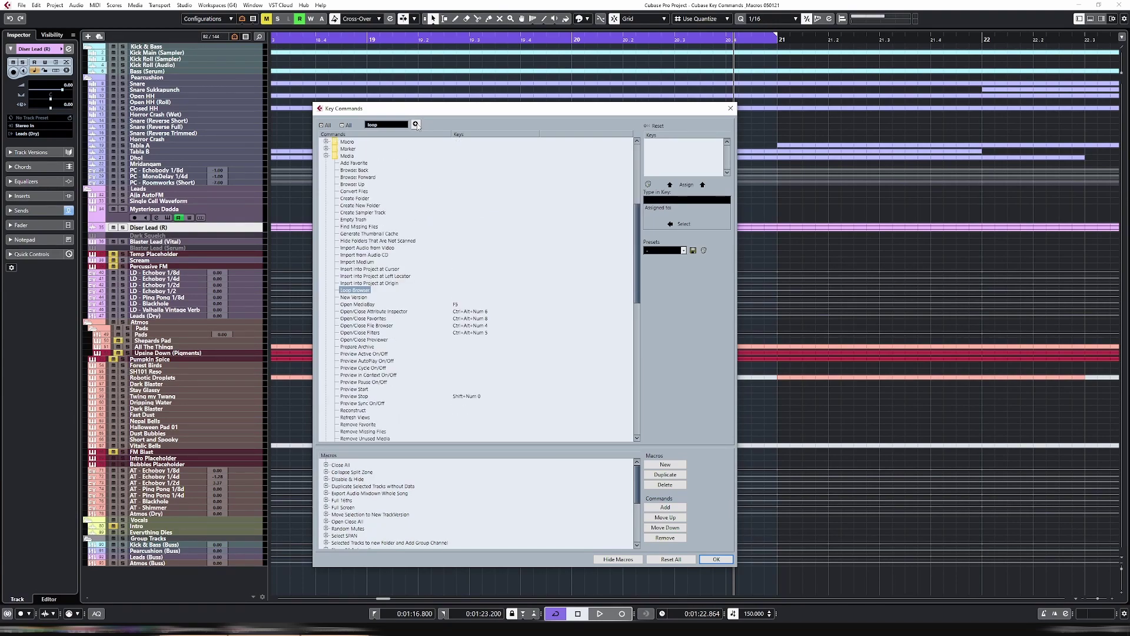
click(416, 125)
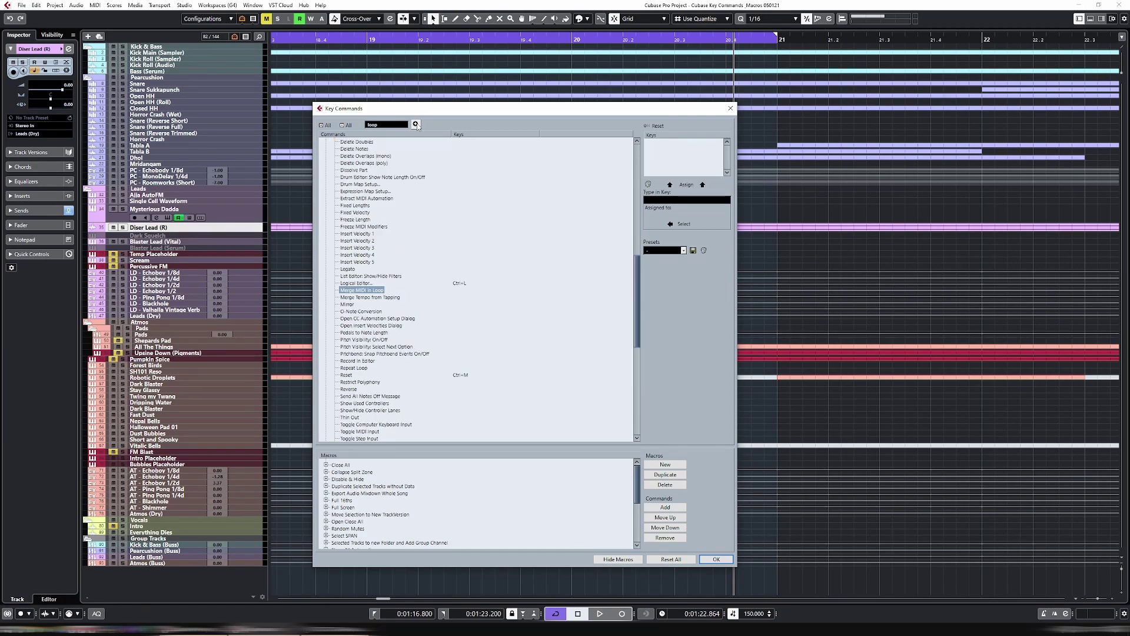
click(415, 125)
click(415, 125)
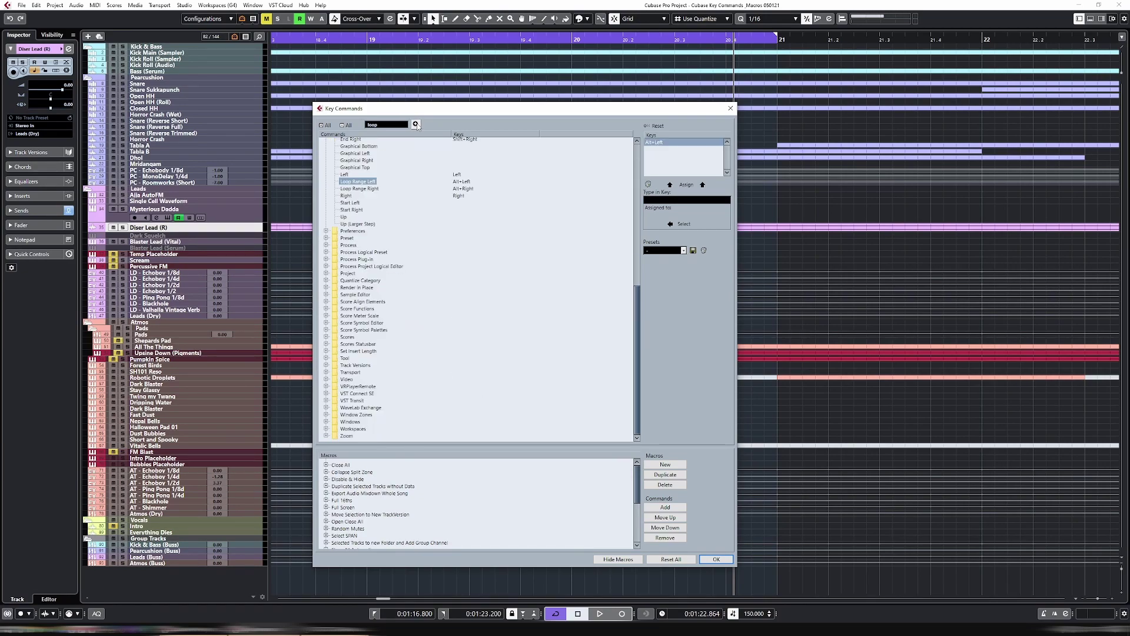
click(415, 125)
click(415, 125)
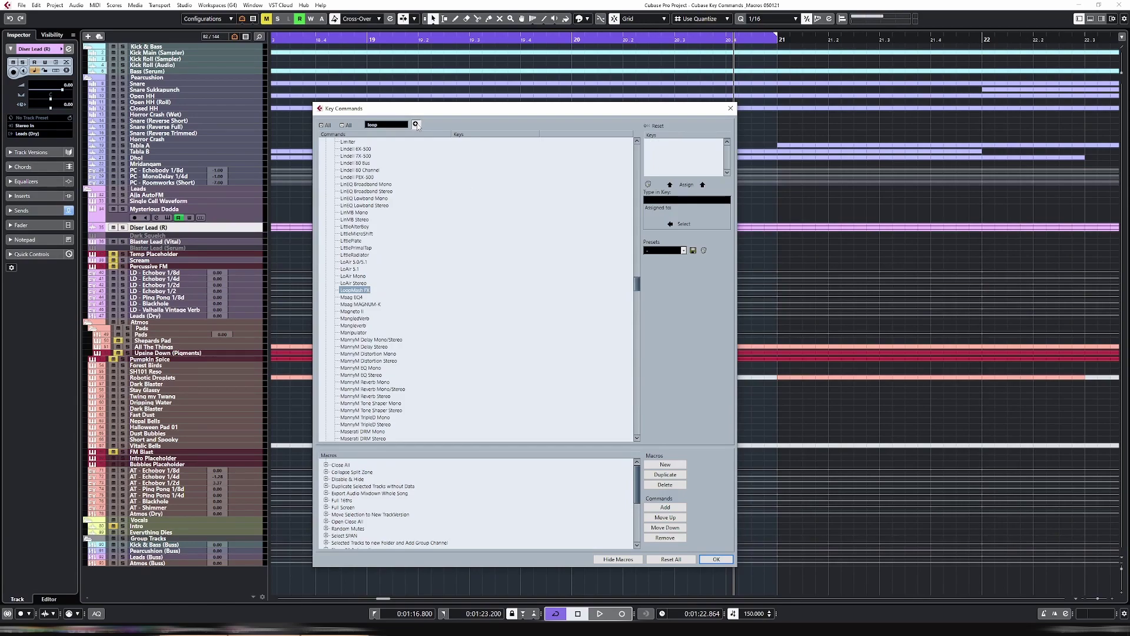
click(415, 125)
click(415, 125)
click(416, 125)
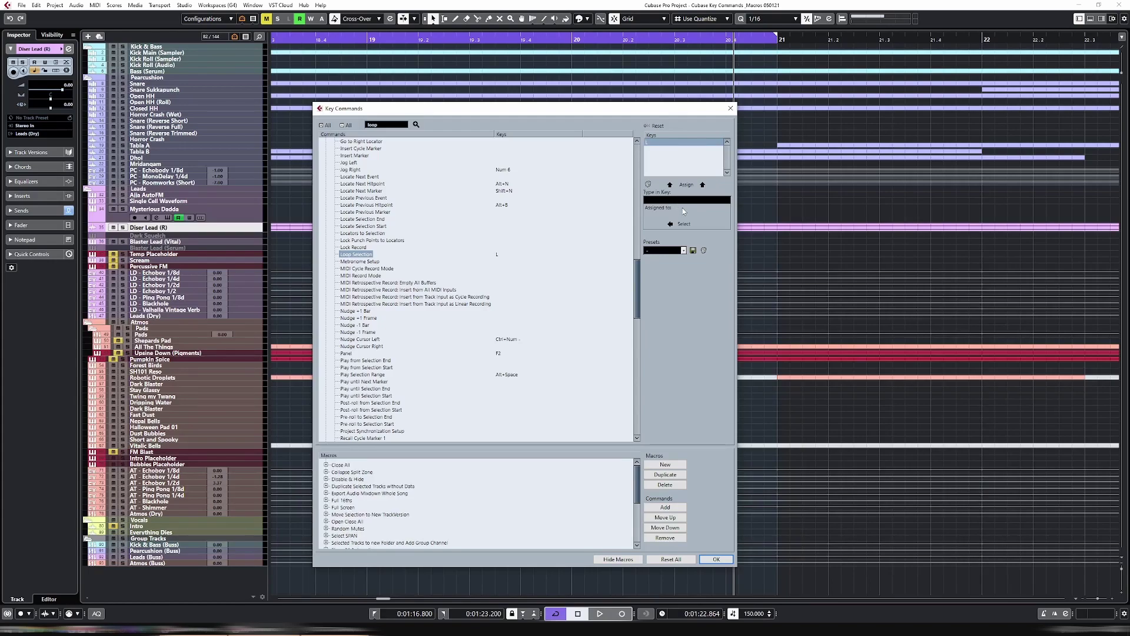
- Try to assign Shift+P to the Metronome Setup command and decline reassigning the existing shortcut
click(361, 262)
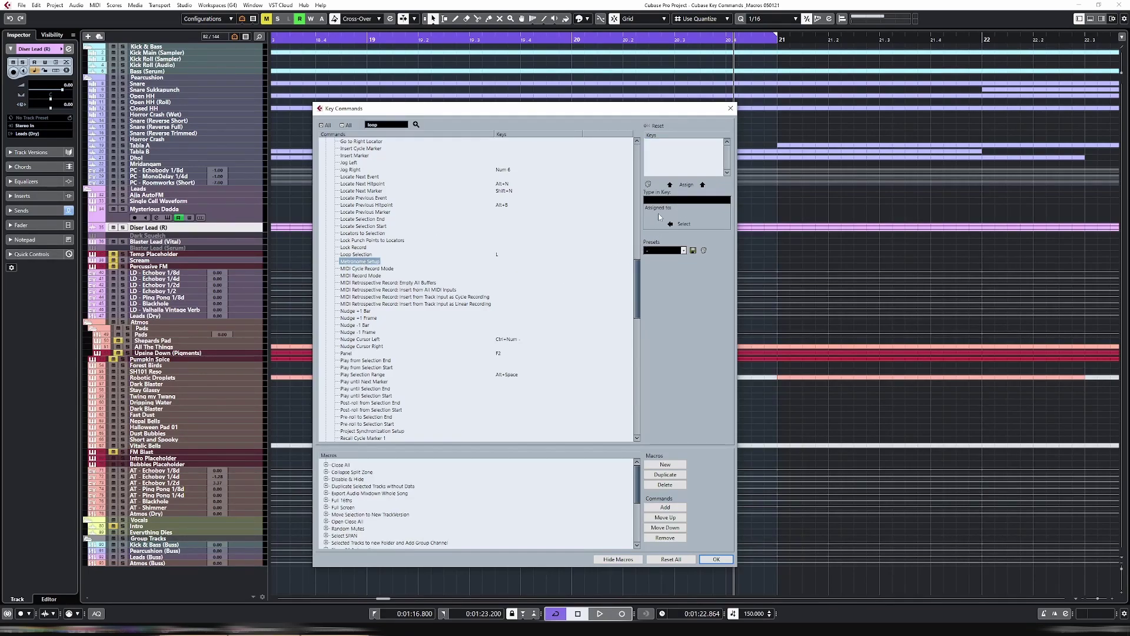
click(676, 201)
key(shift+p)
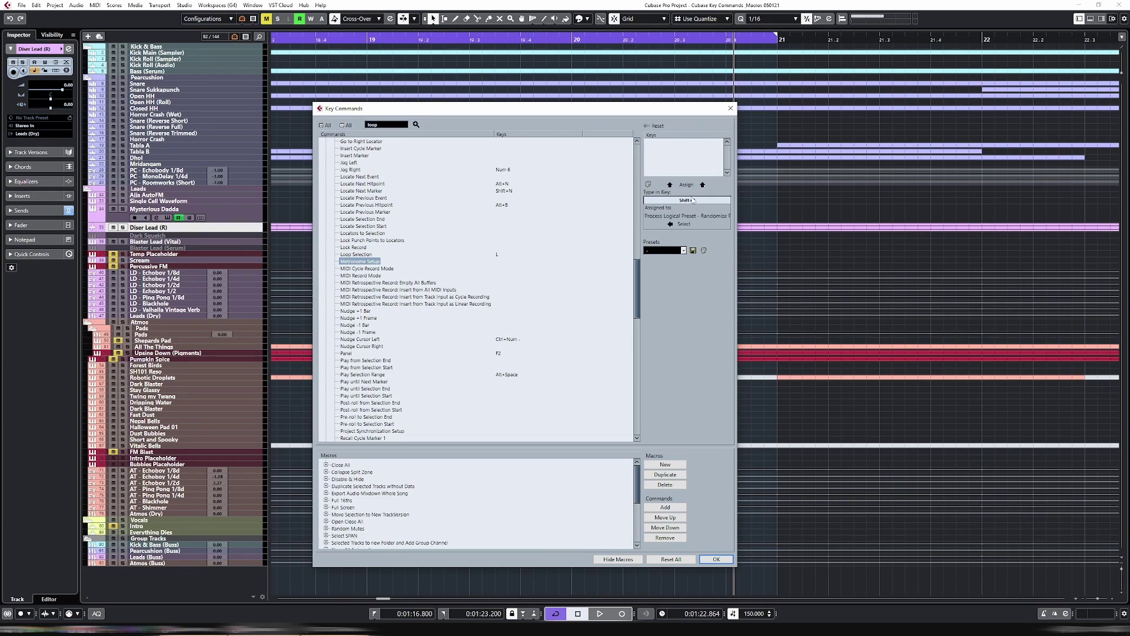
click(690, 186)
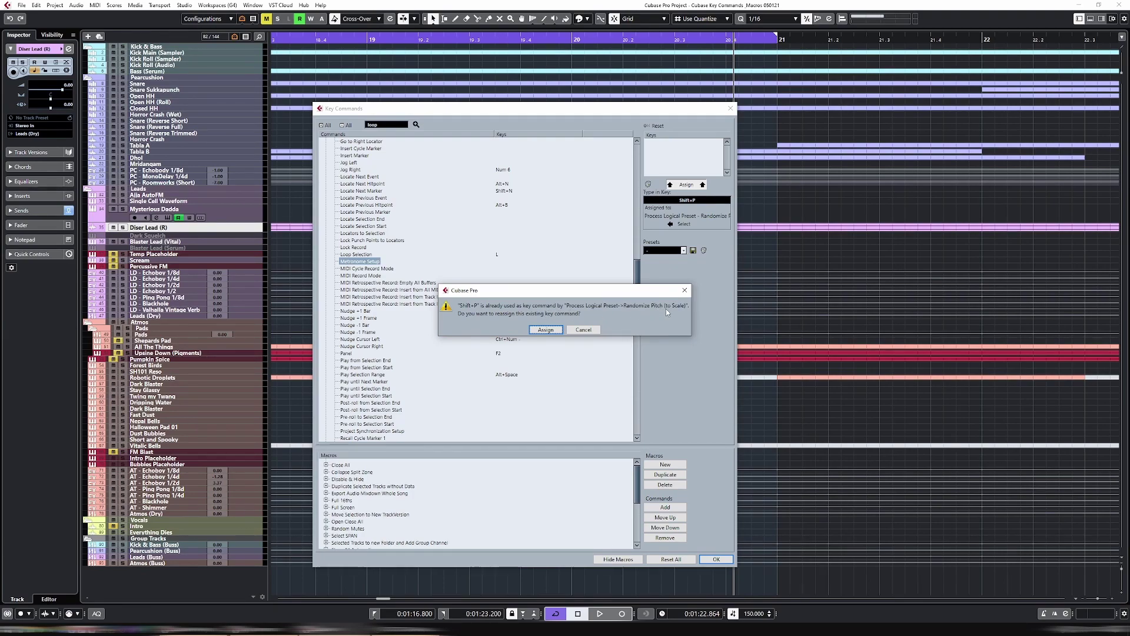
click(583, 330)
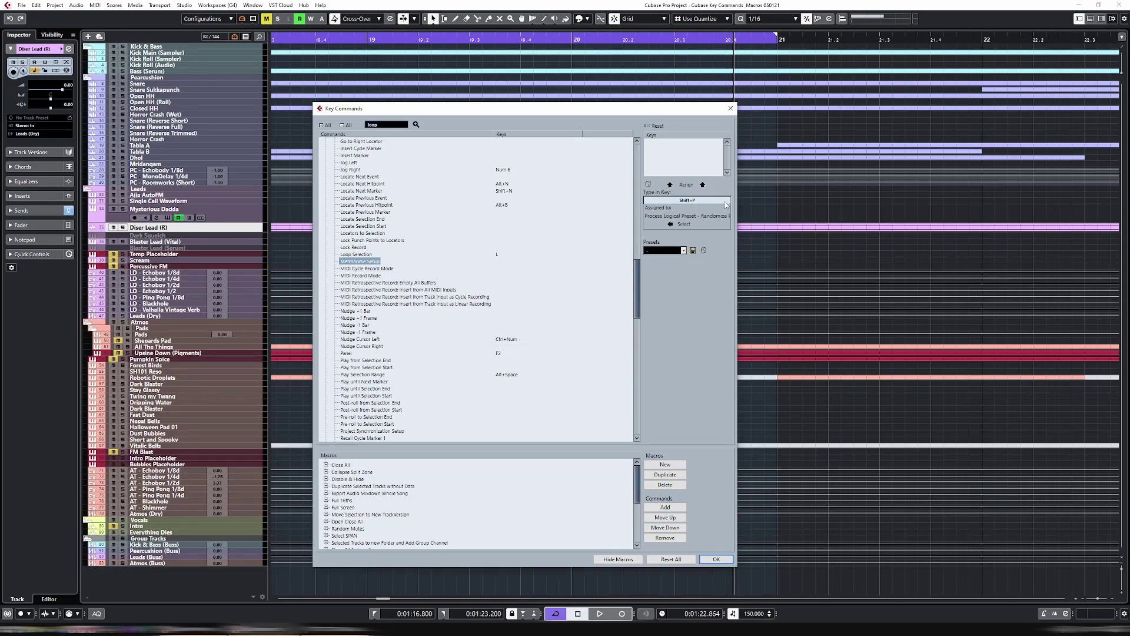
- Assign Shift+Y to the Metronome Setup command and remove that key assignment again
key(shift+y)
click(686, 185)
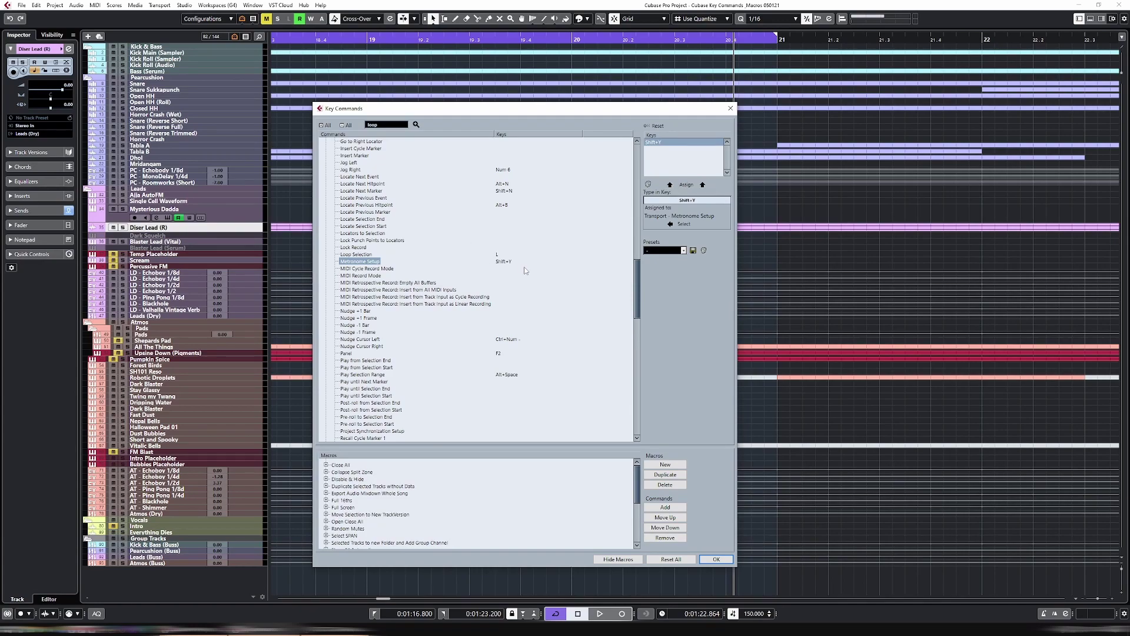
click(648, 184)
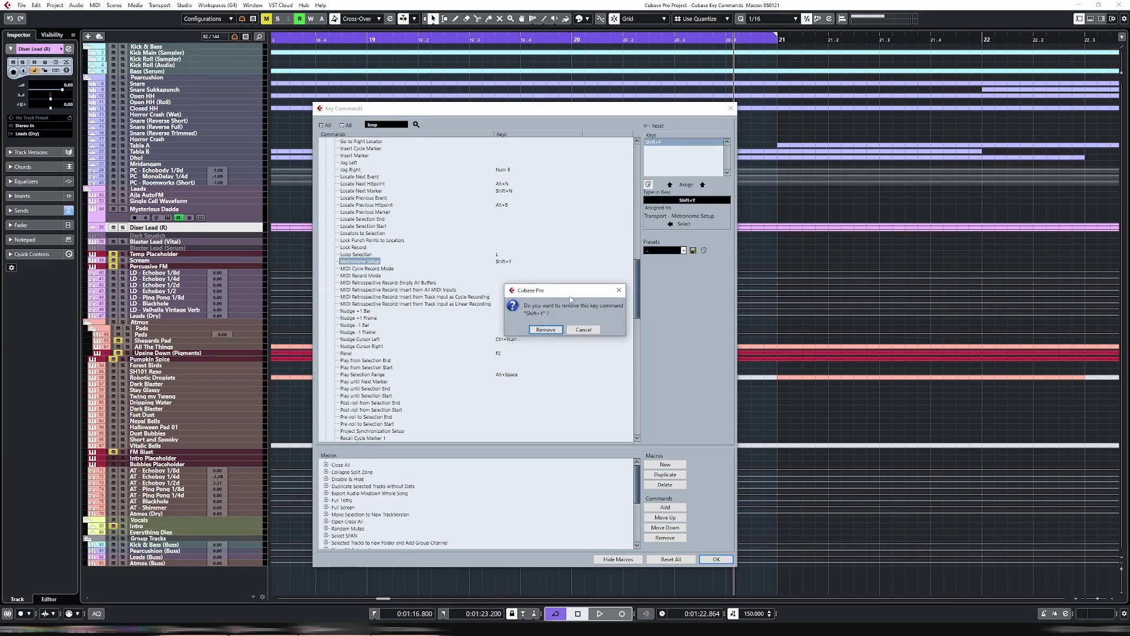
click(546, 329)
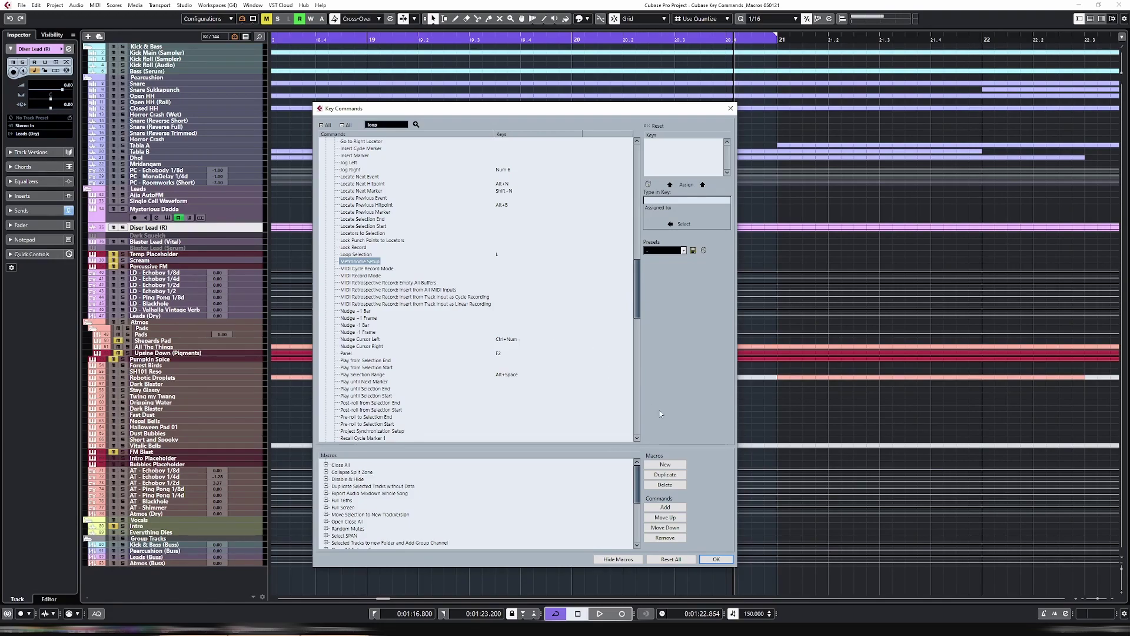
- Collapse the Transport category and enlarge the Macros list so that all macros fit in view
scroll(456, 300, up, 14)
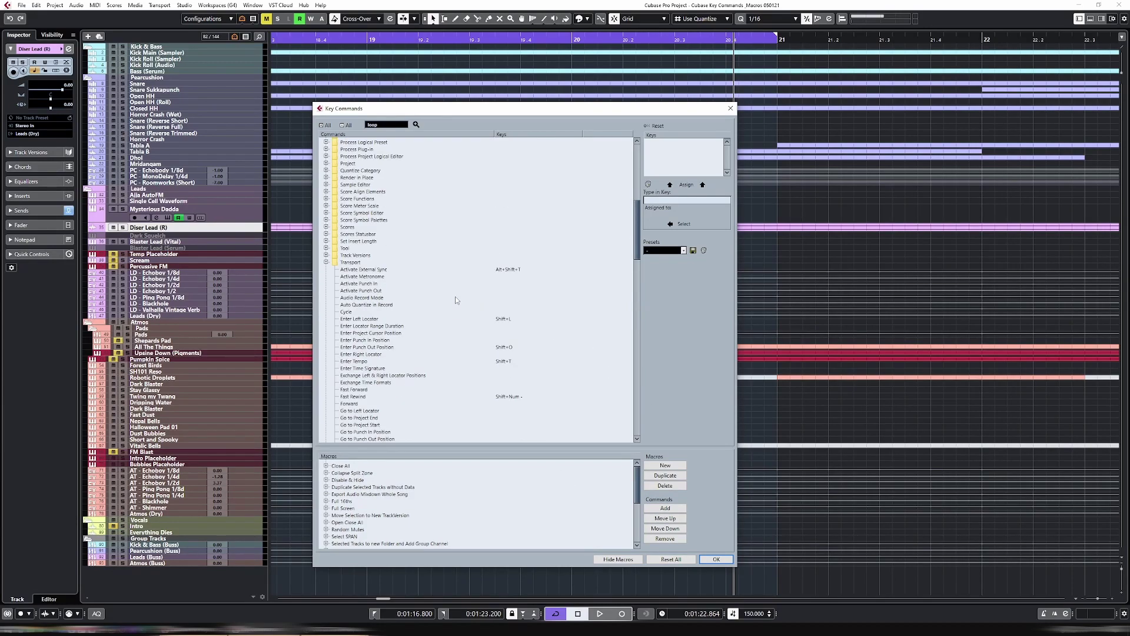
click(326, 264)
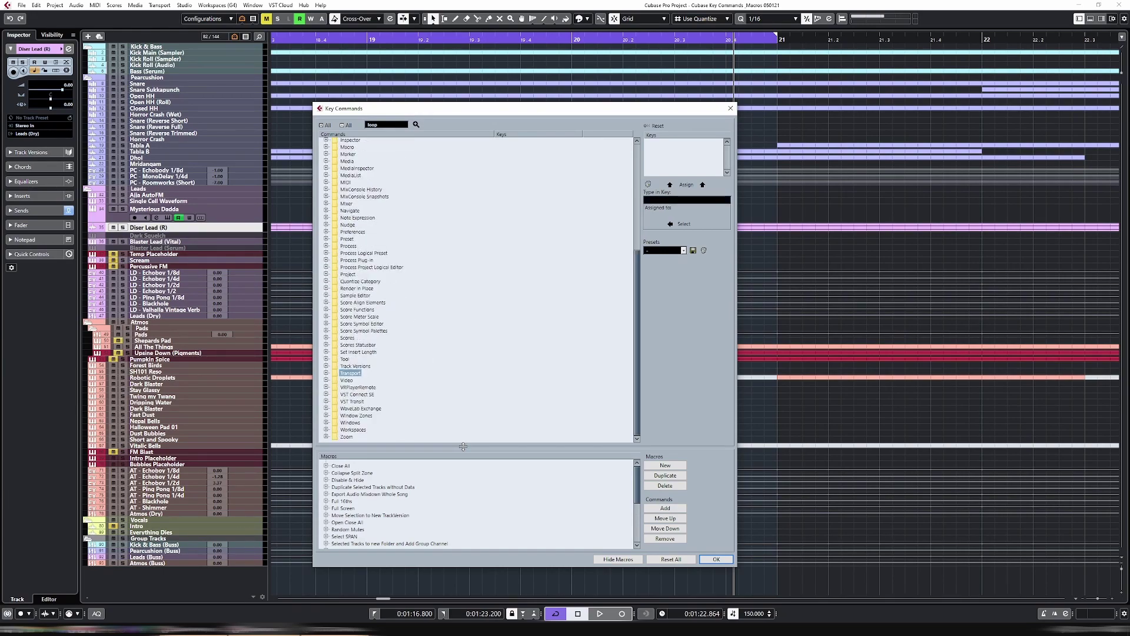
drag(463, 447, 465, 312)
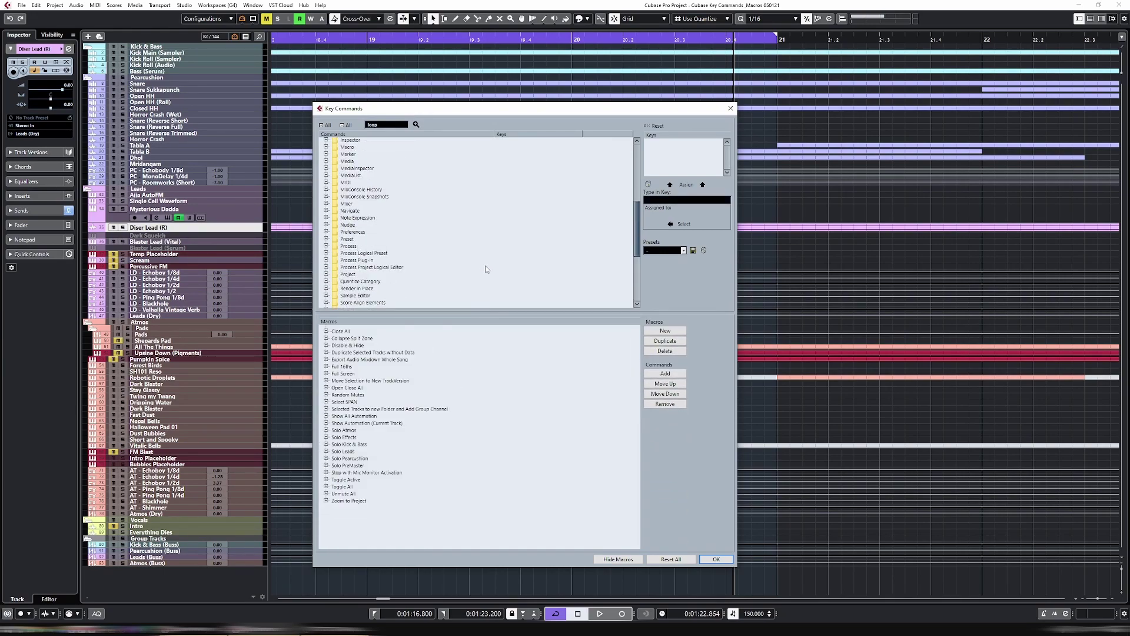
- Expand the Macro category in the commands list and look up the key assigned to the Close All macro
scroll(482, 262, up, 8)
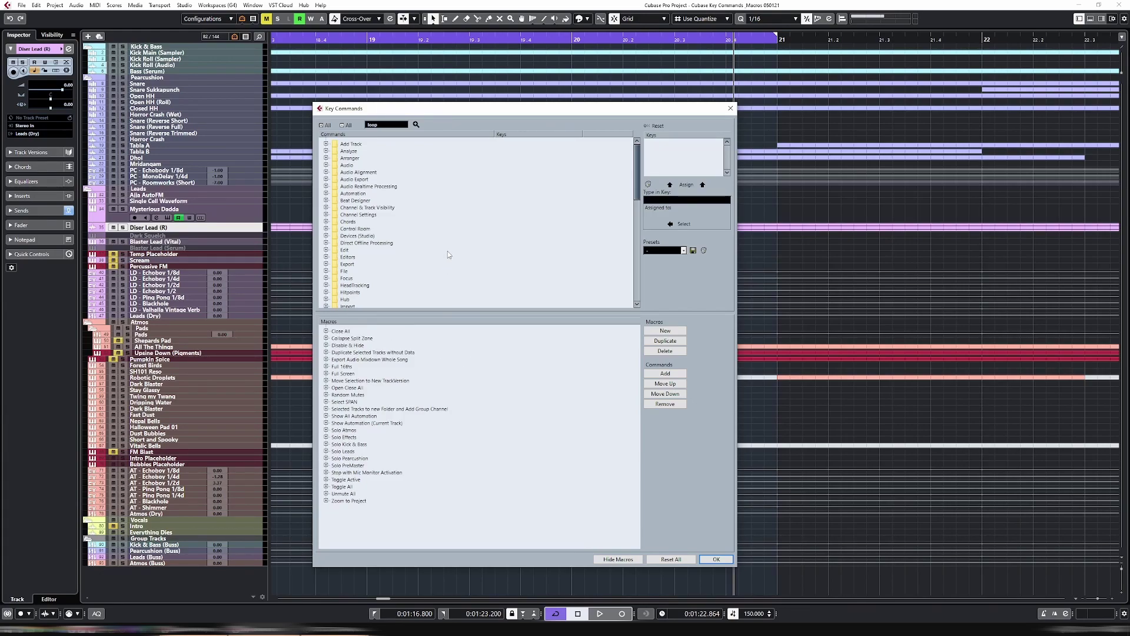
scroll(448, 250, down, 8)
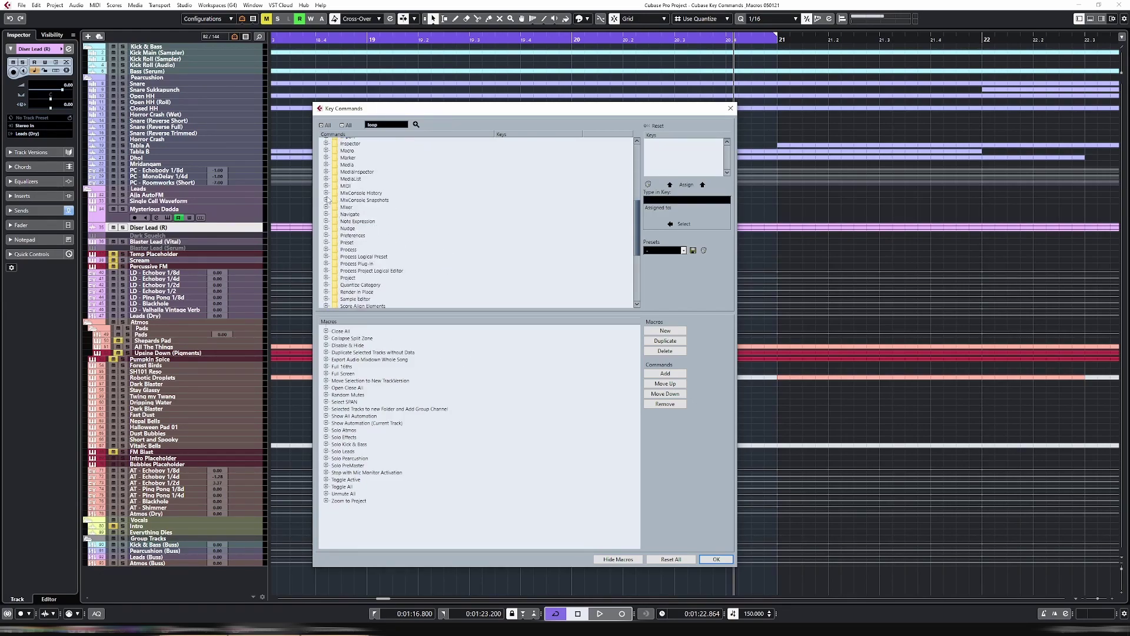
click(326, 151)
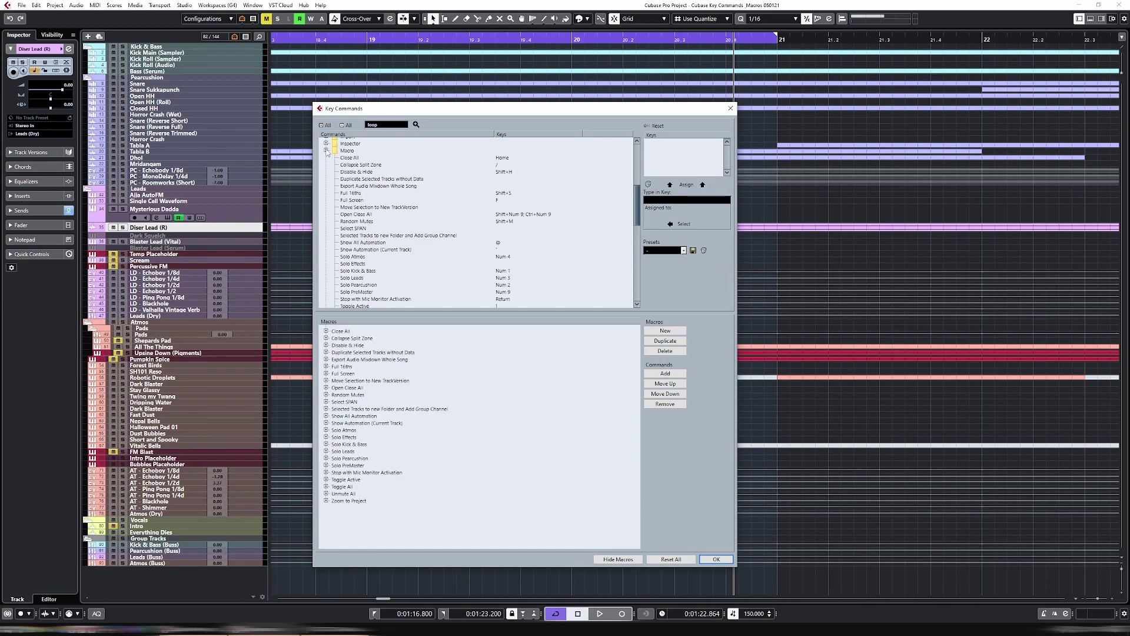
click(366, 158)
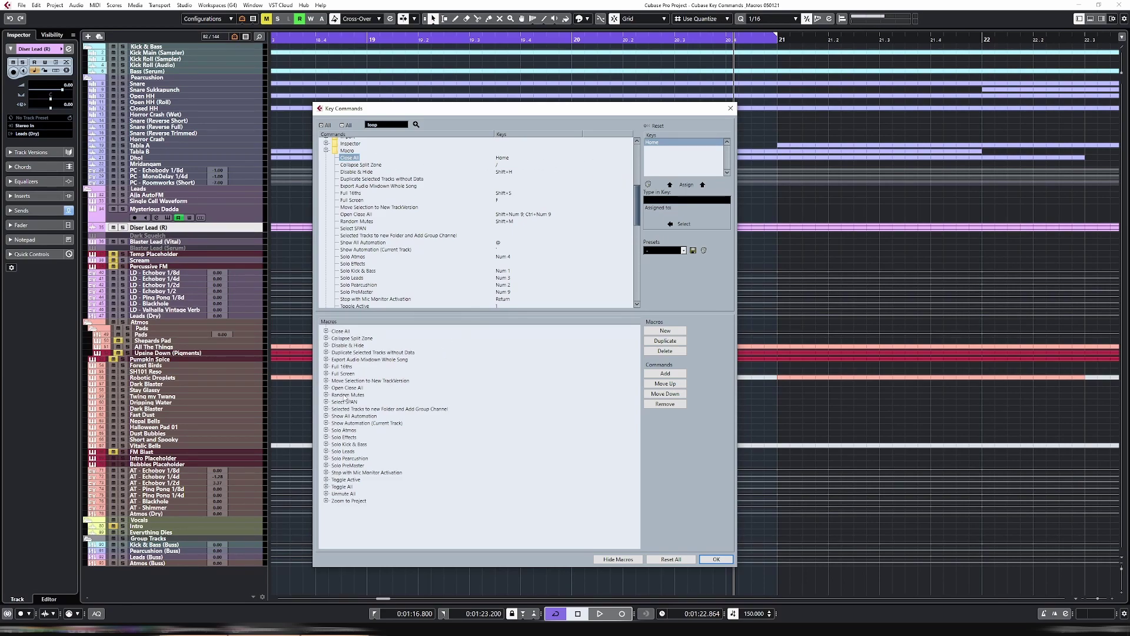
- Expand the Close All macro in the Macros list and examine each command it contains, in order
click(325, 332)
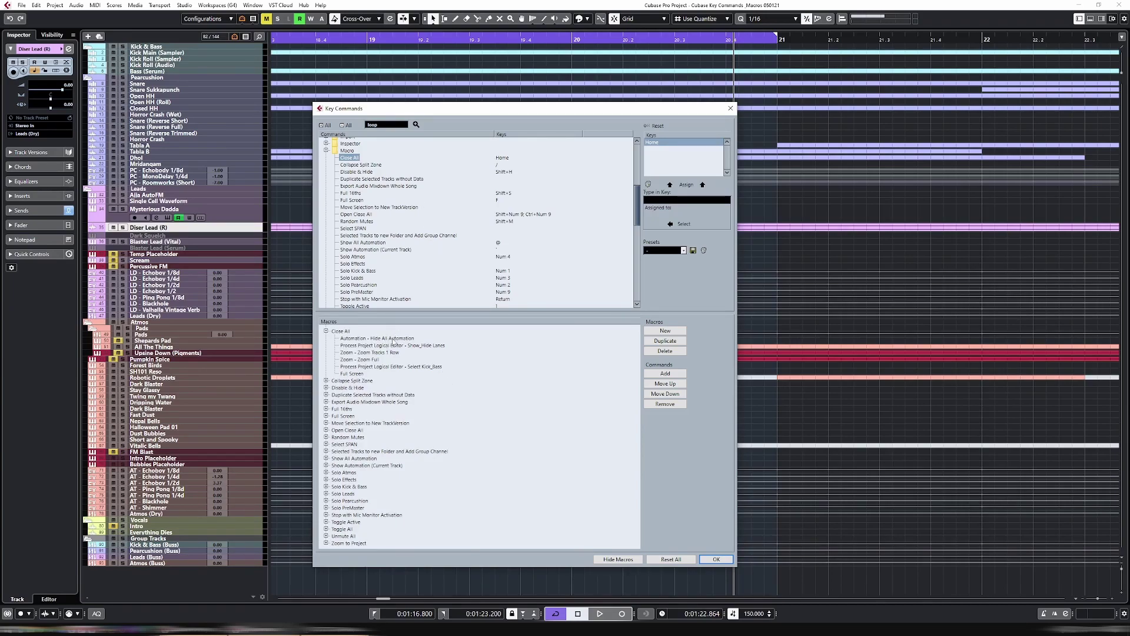
click(369, 339)
key(Down)
key(Down)
key(Down)
key(Down)
key(Down)
click(400, 340)
click(392, 352)
click(377, 359)
click(430, 374)
click(429, 367)
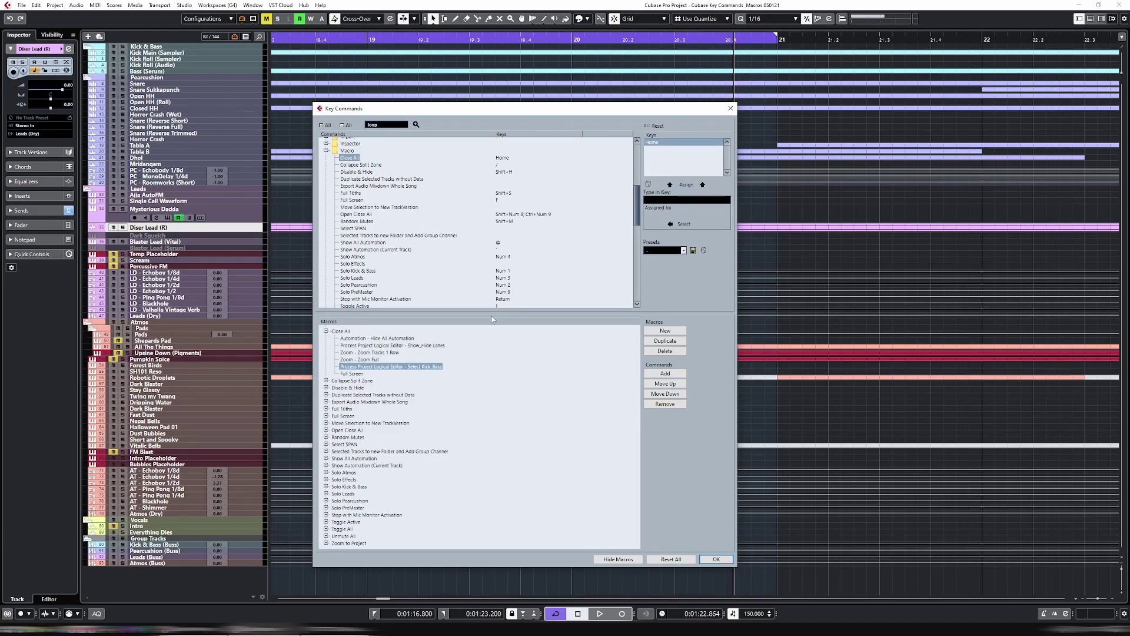
click(358, 374)
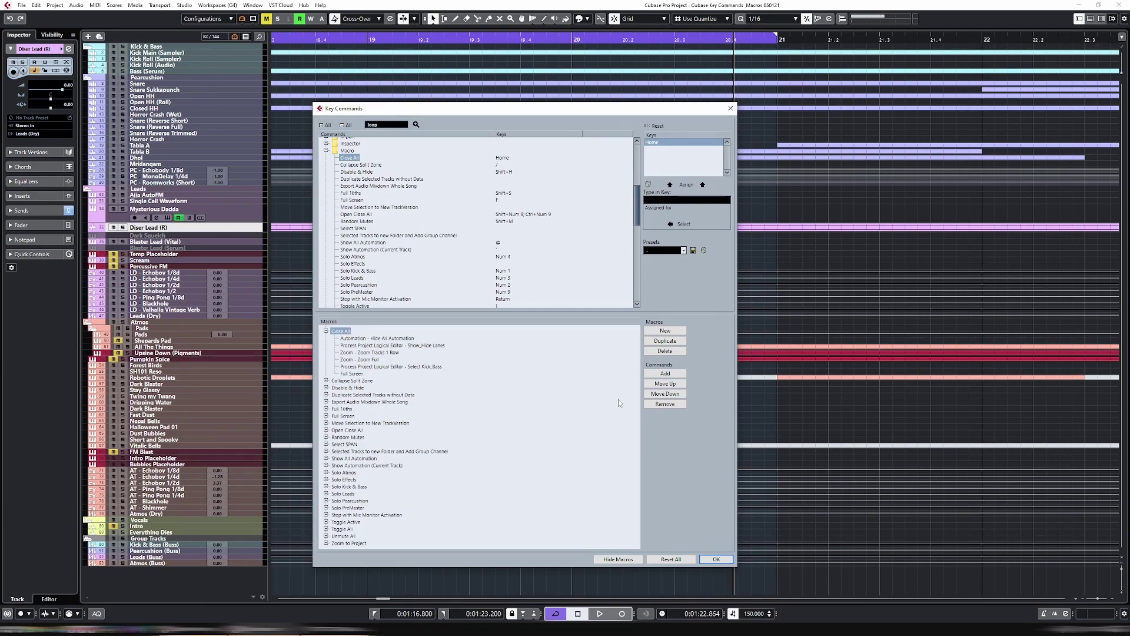
- Create a macro named Test1 and add the Move Selection to New TrackVersion command to it
click(665, 331)
text(Test1)
key(Return)
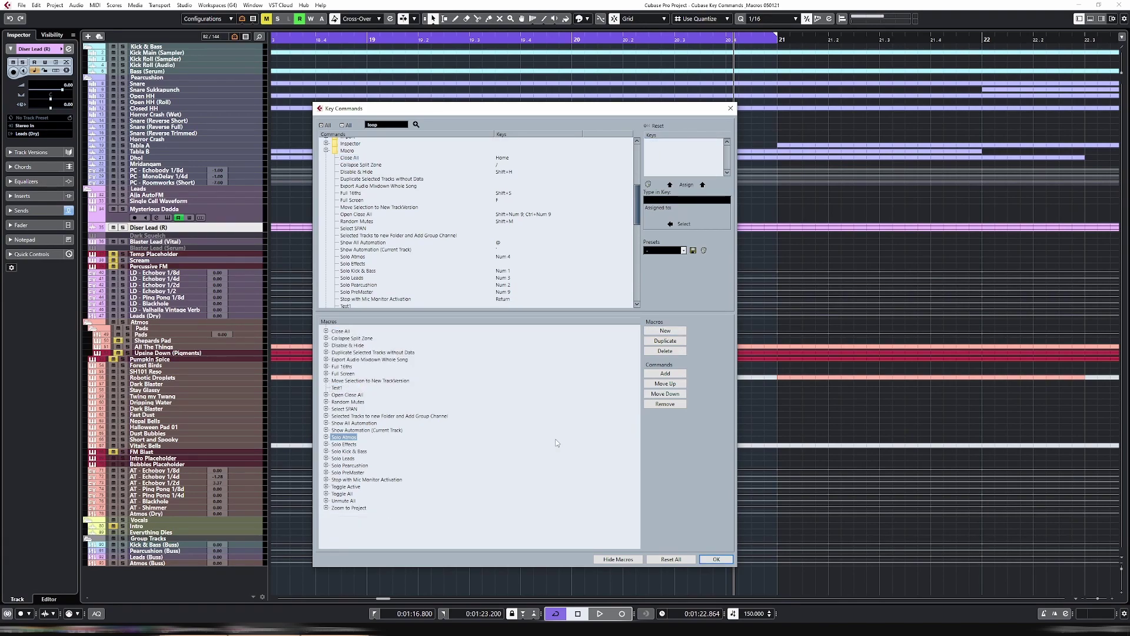
click(373, 207)
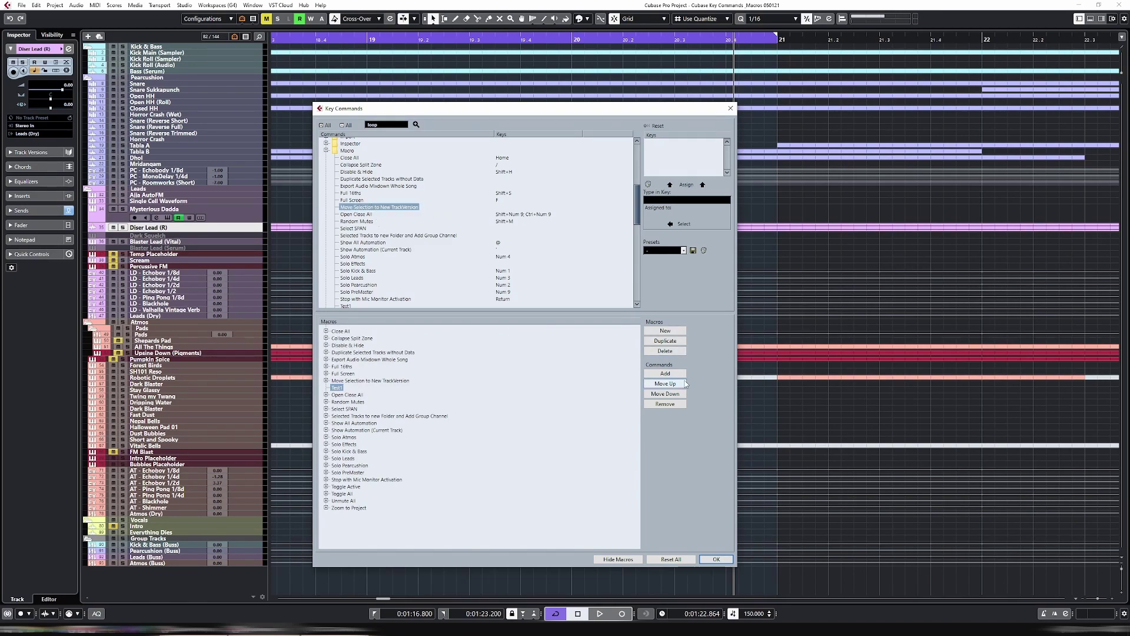
click(665, 373)
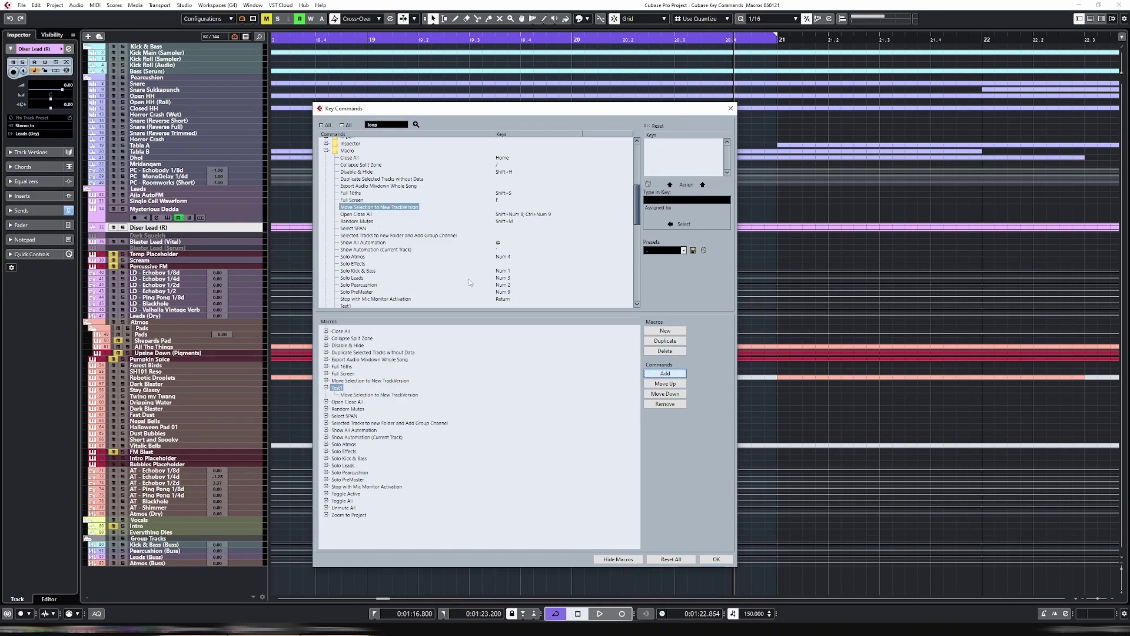
- Add the Solo Atmos and Toggle Active commands to the Test1 macro
click(388, 257)
click(666, 374)
scroll(457, 252, down, 2)
click(392, 279)
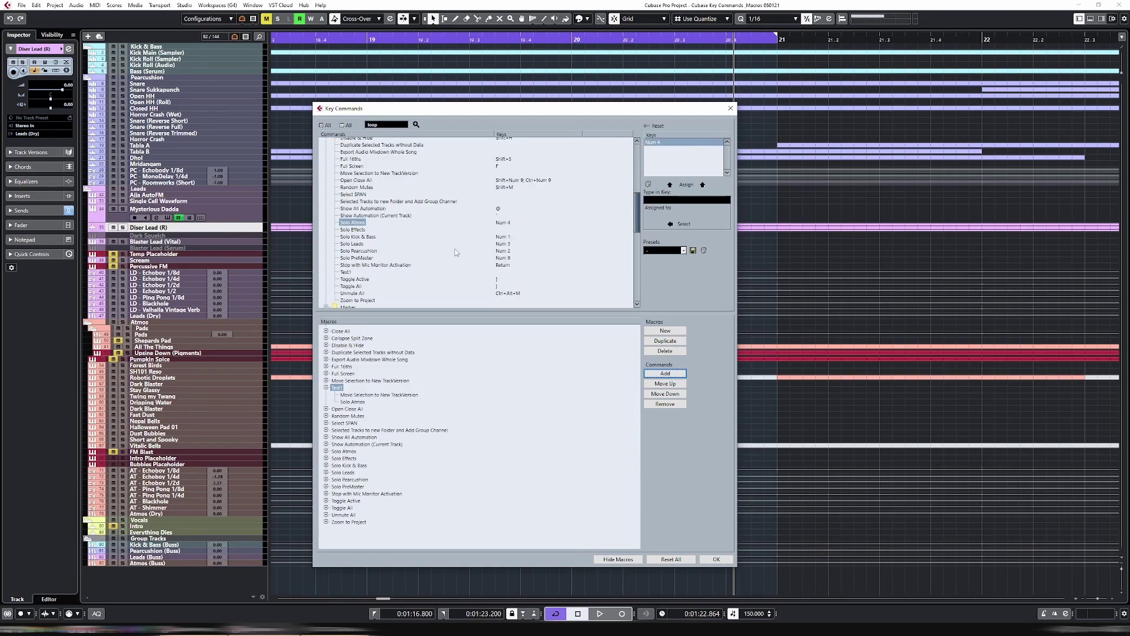
click(665, 373)
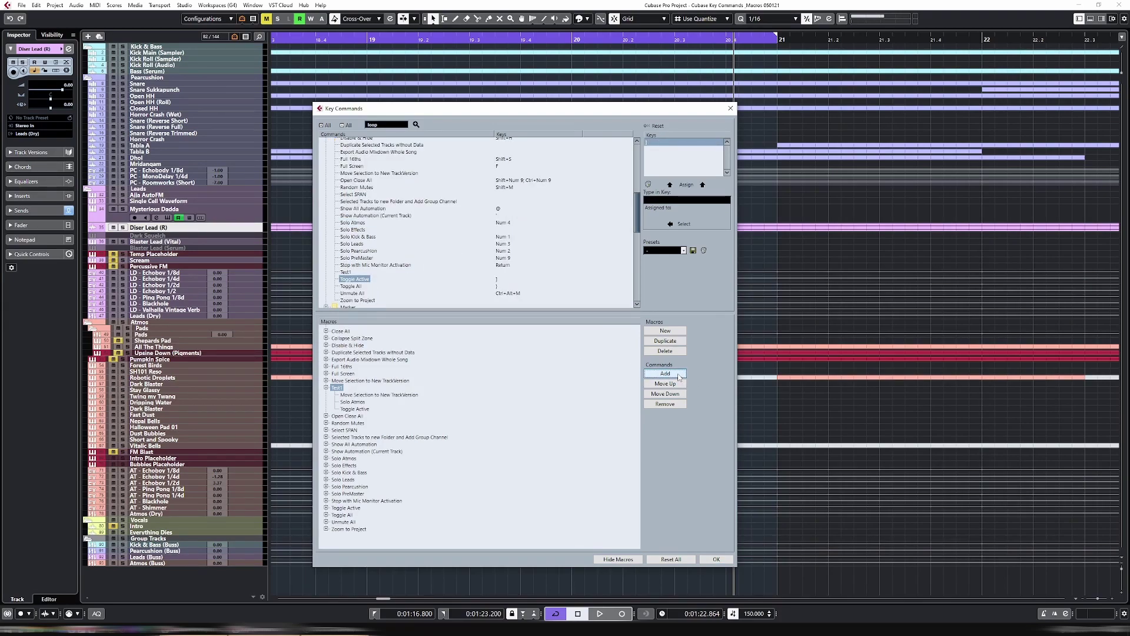
- Add the Render (with Current Settings) command from the Render in Place category to the Test1 macro and check the command order
scroll(368, 273, down, 5)
double_click(369, 273)
click(372, 278)
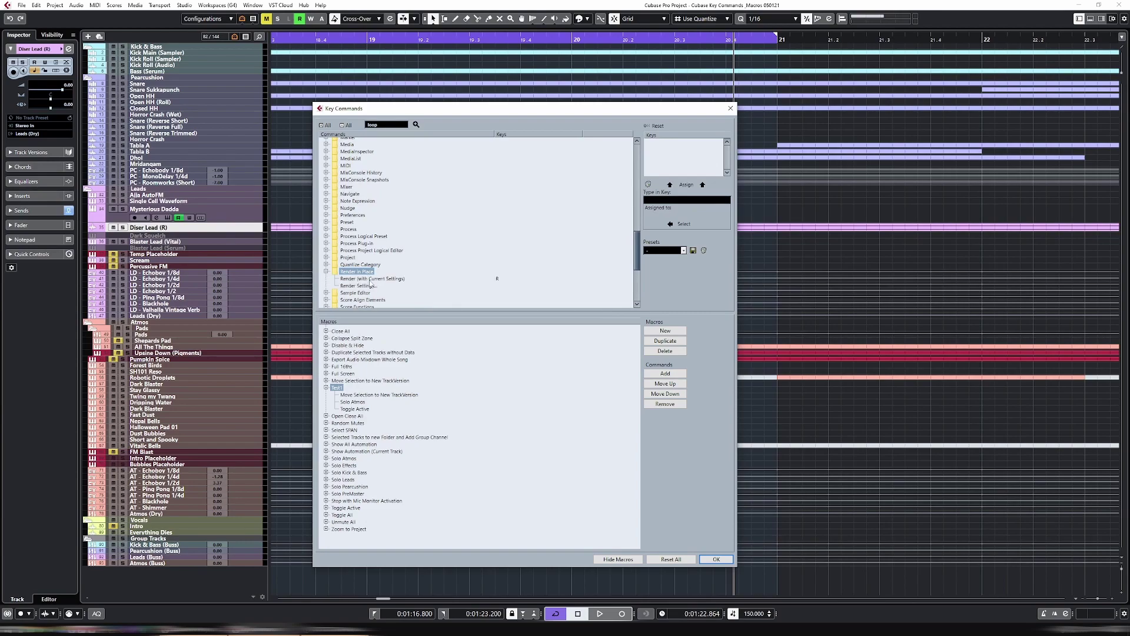
click(677, 374)
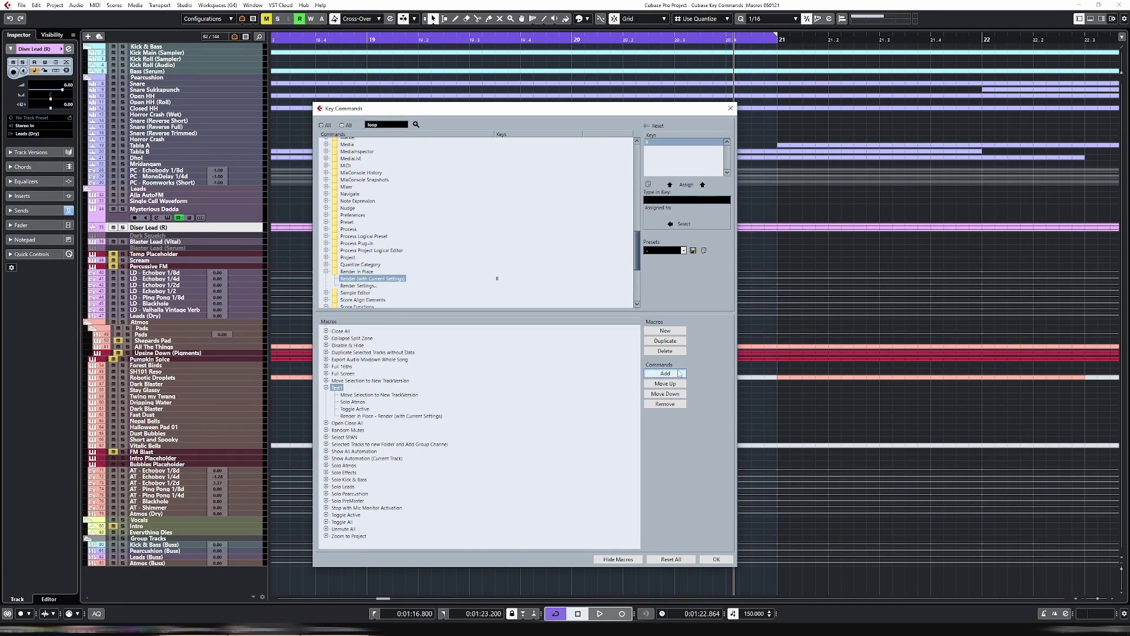
click(390, 395)
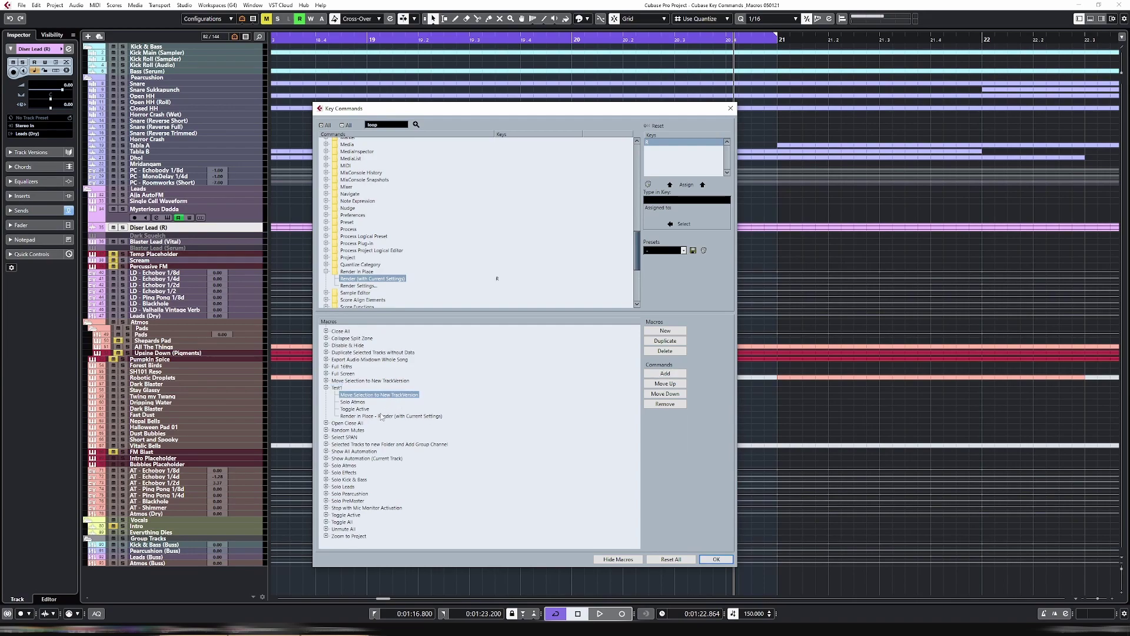
click(381, 416)
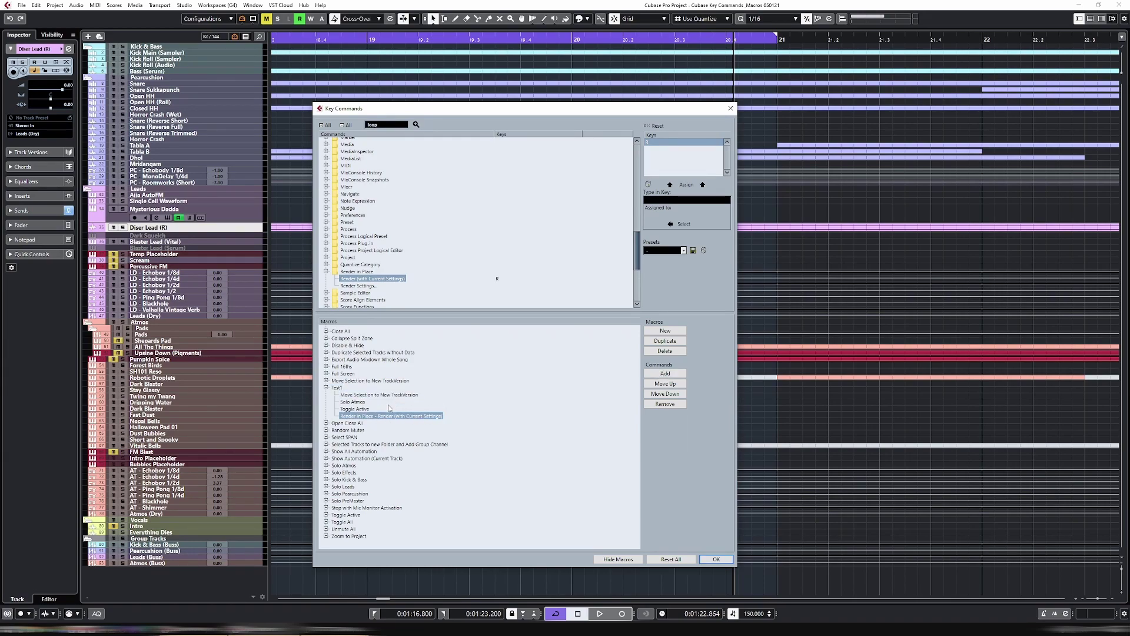
- Find the Test1 macro in the Macro category of the commands list and assign Shift+Y to it
scroll(386, 192, down, 3)
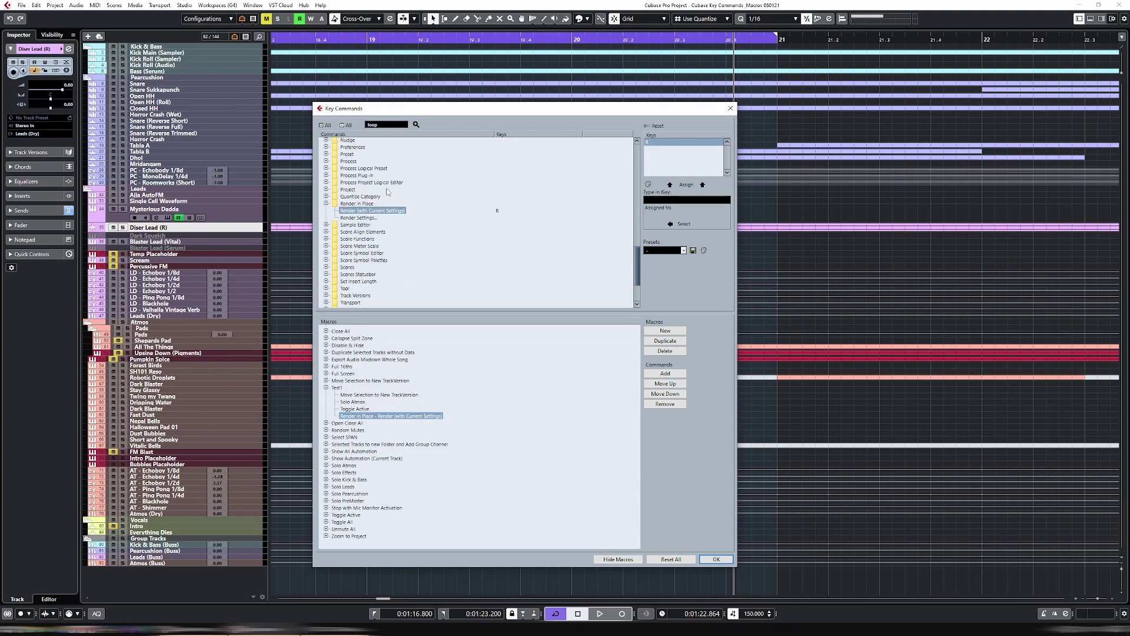
click(337, 388)
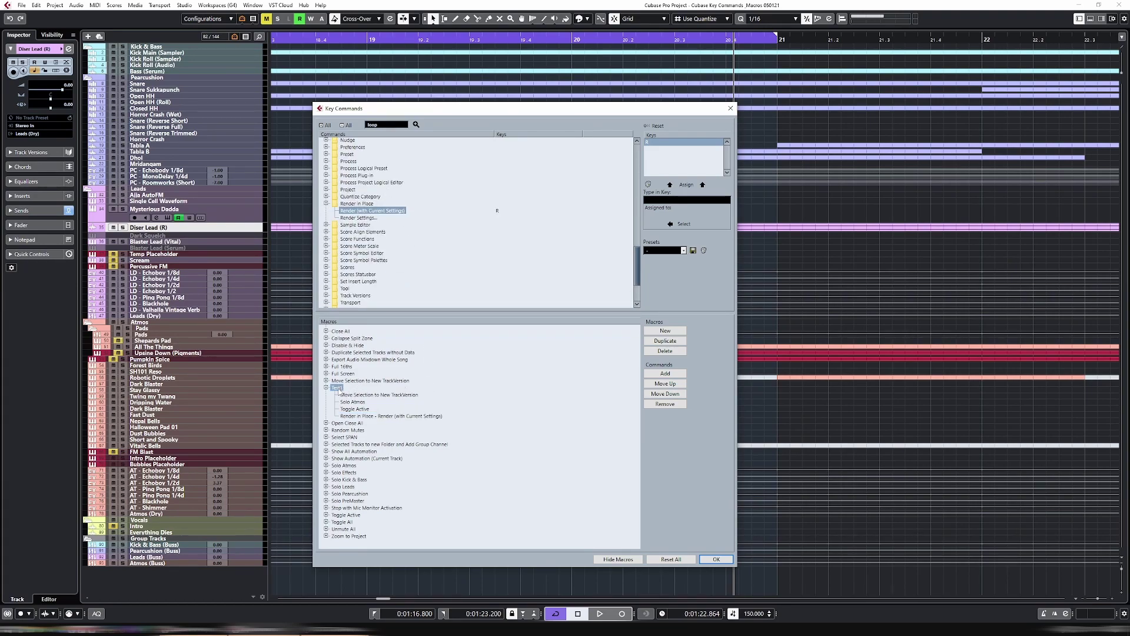
scroll(395, 243, up, 8)
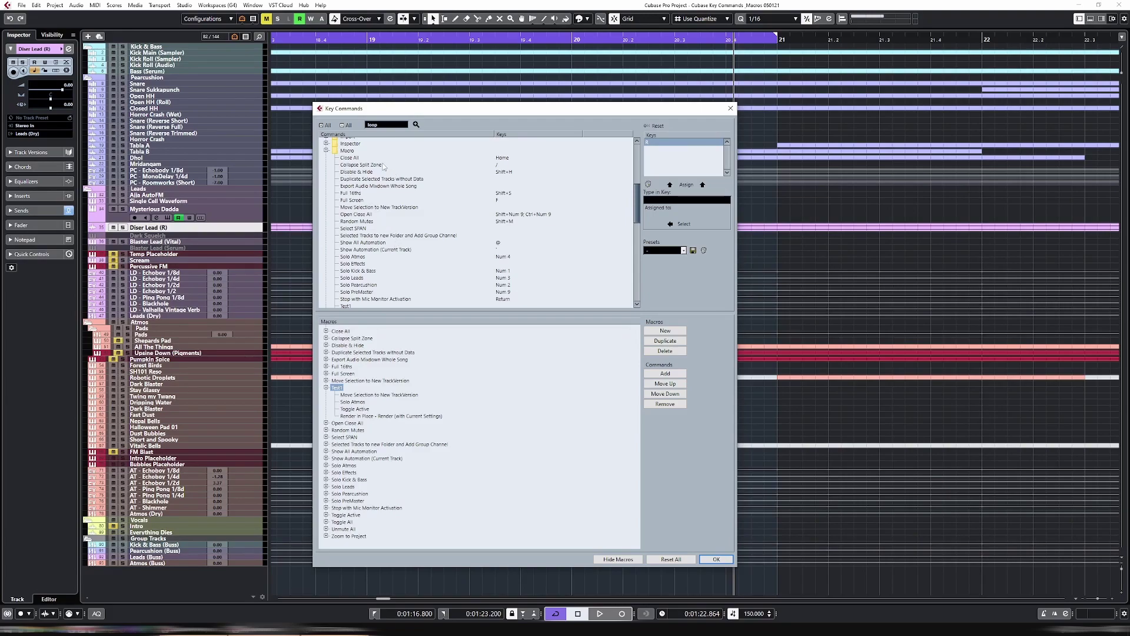
click(349, 151)
scroll(408, 206, down, 1)
click(355, 273)
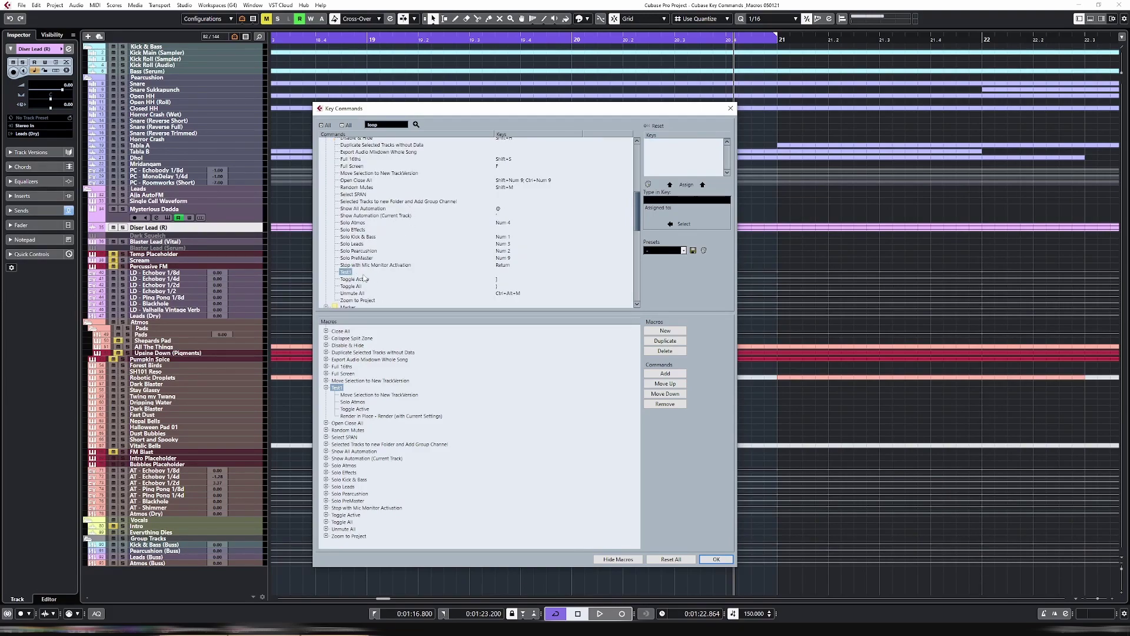
key(shift+y)
click(686, 185)
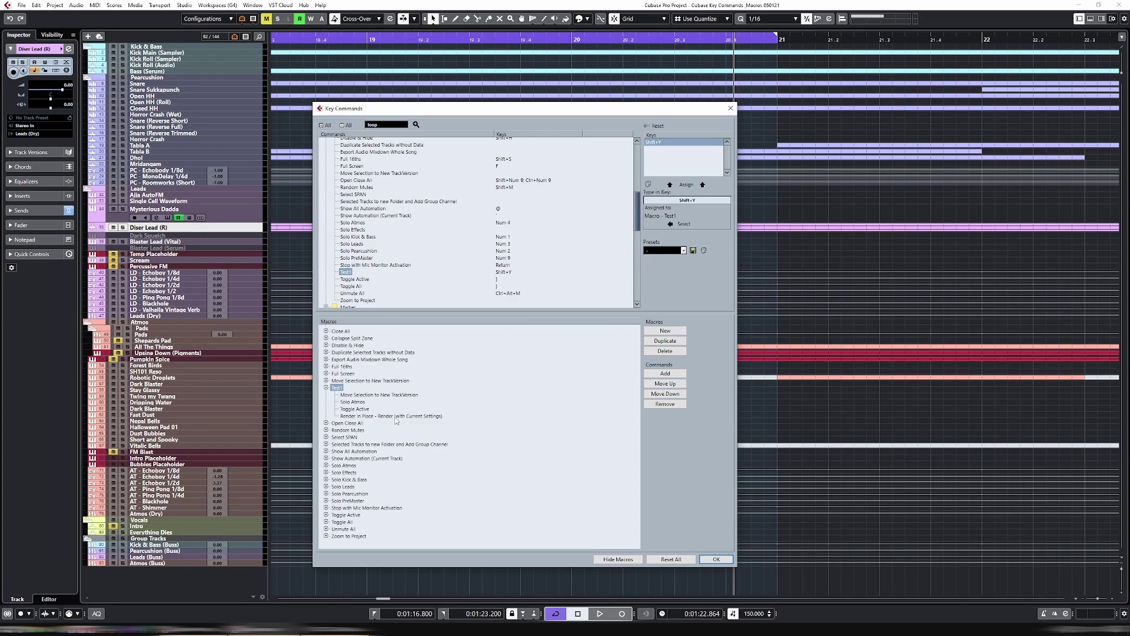
- Move the Toggle Active command to the first position in the Test1 macro
click(355, 408)
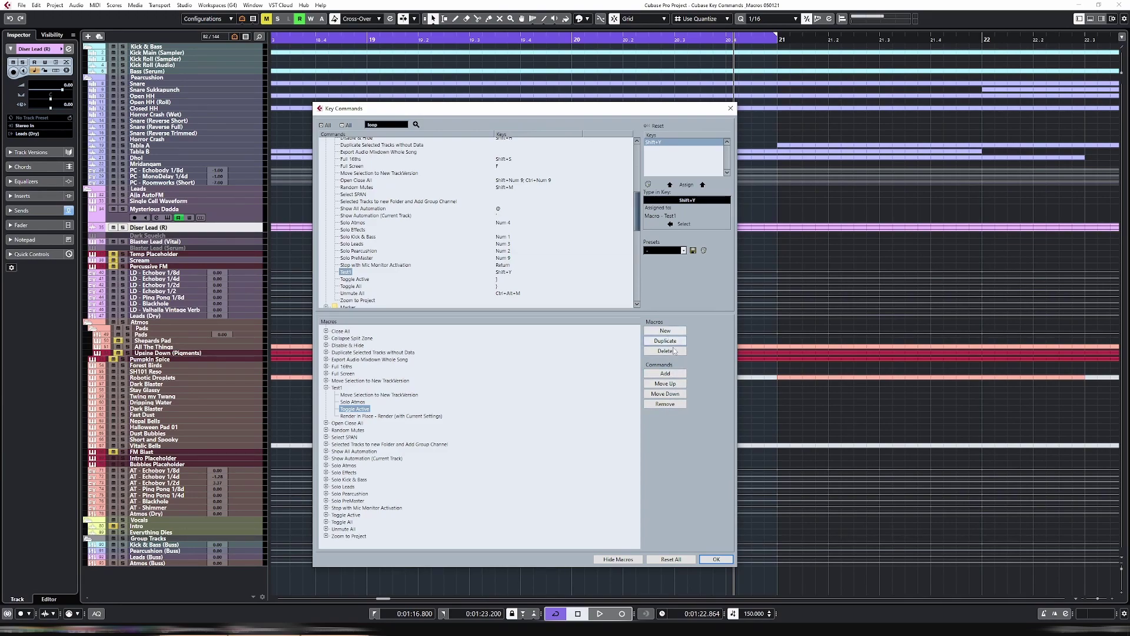
click(672, 386)
click(666, 385)
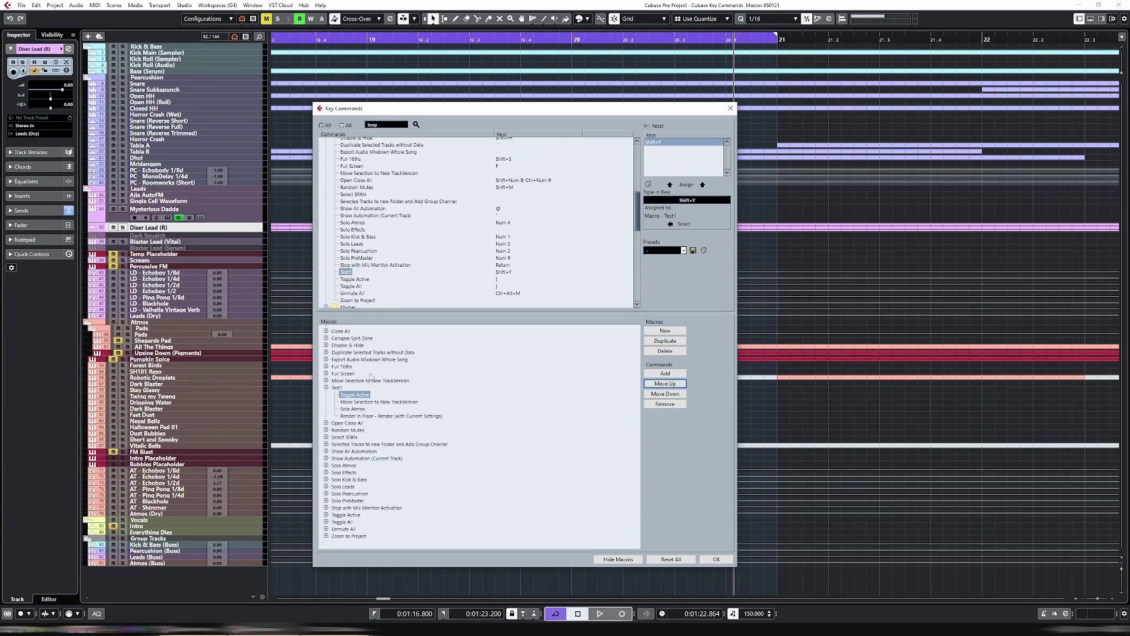
- Delete the Test1 macro and close the Key Commands editor, accepting the changes
click(342, 388)
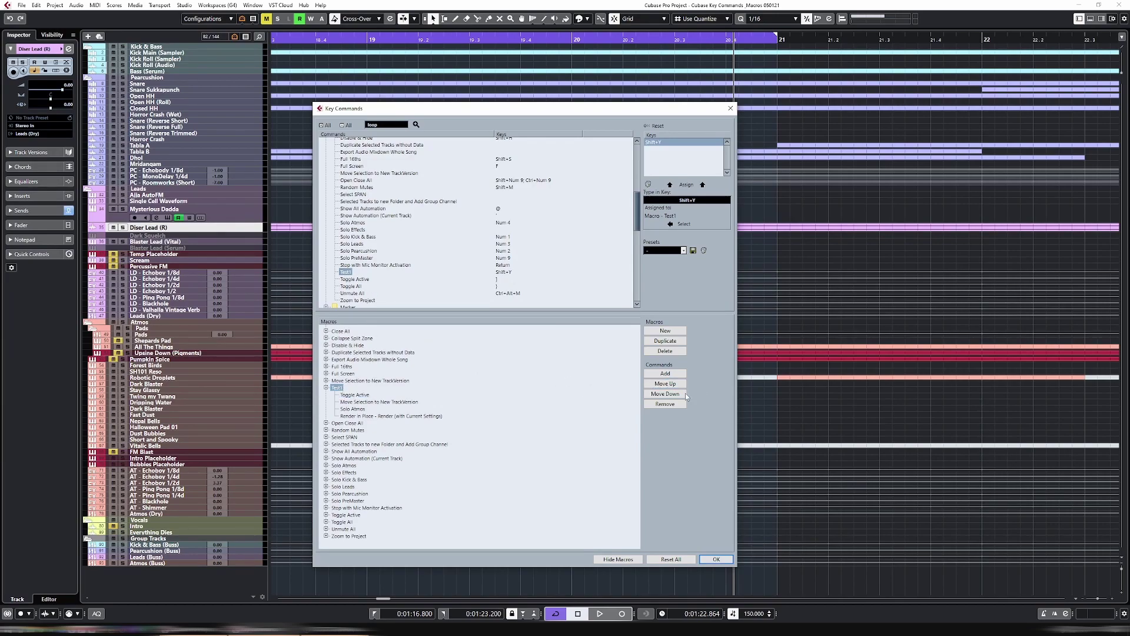
click(672, 352)
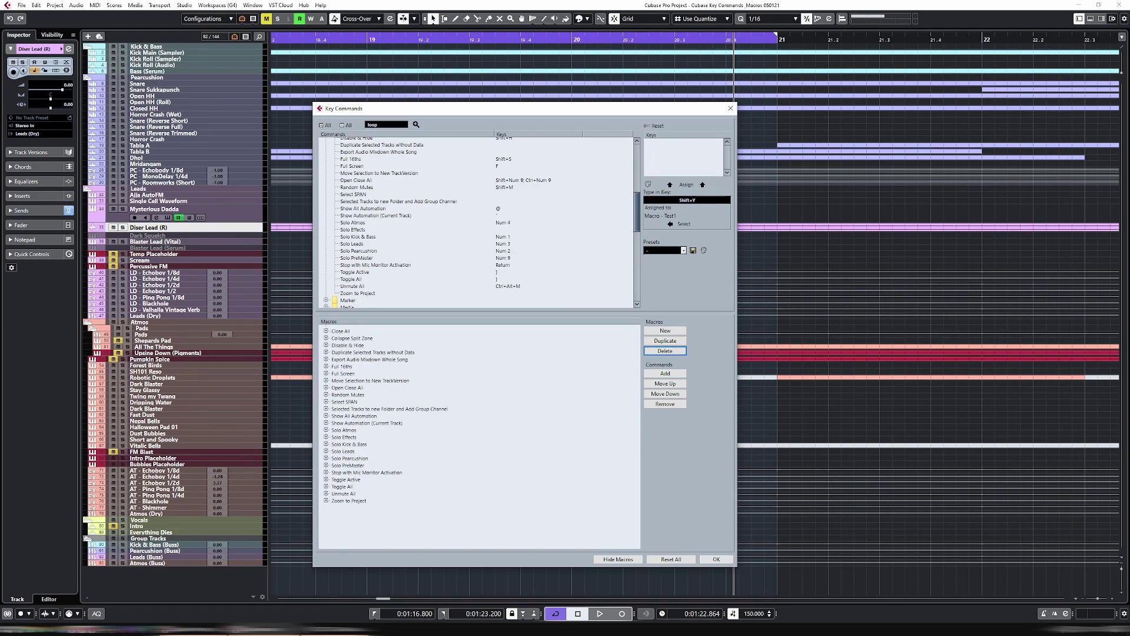
click(716, 559)
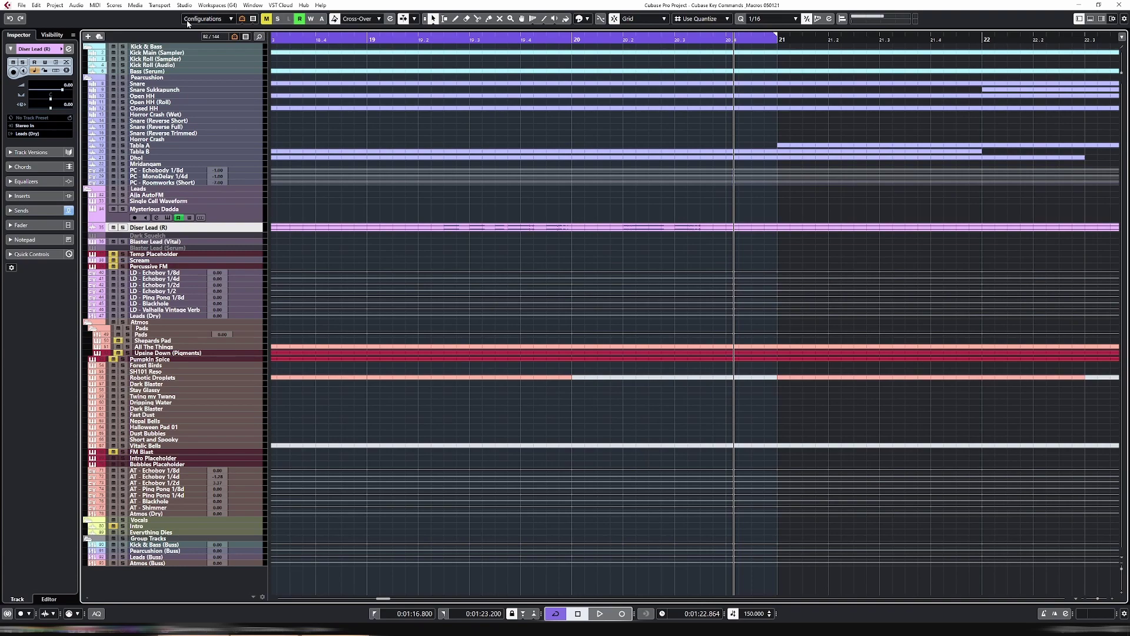
- Open the Project Logical Editor and examine its preset list and the Open Close Leads preset
click(55, 5)
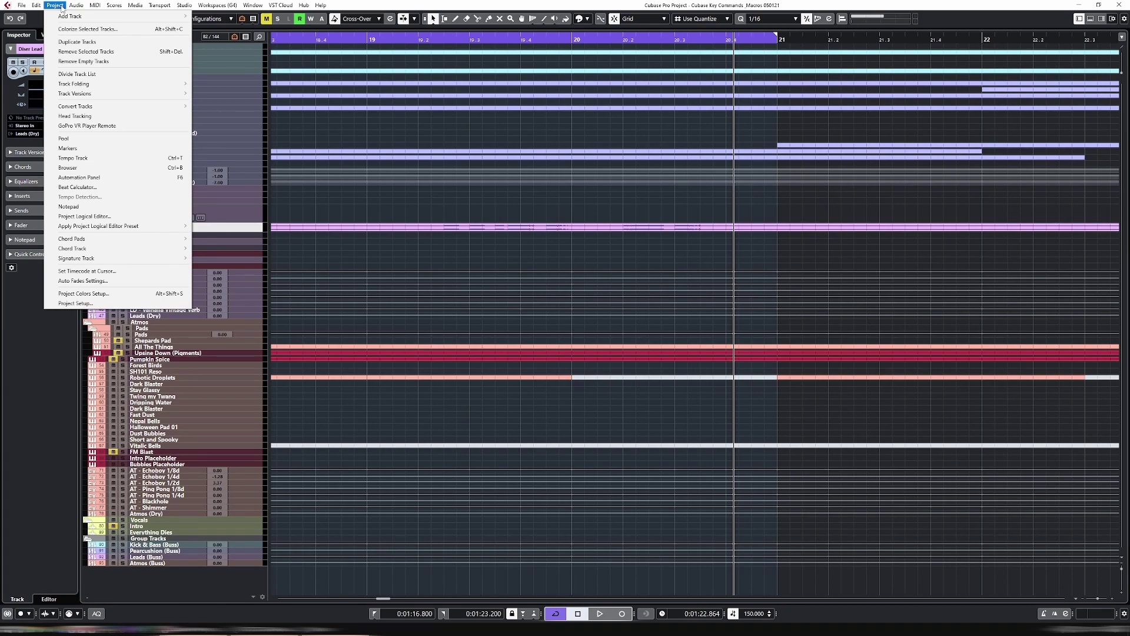
click(111, 217)
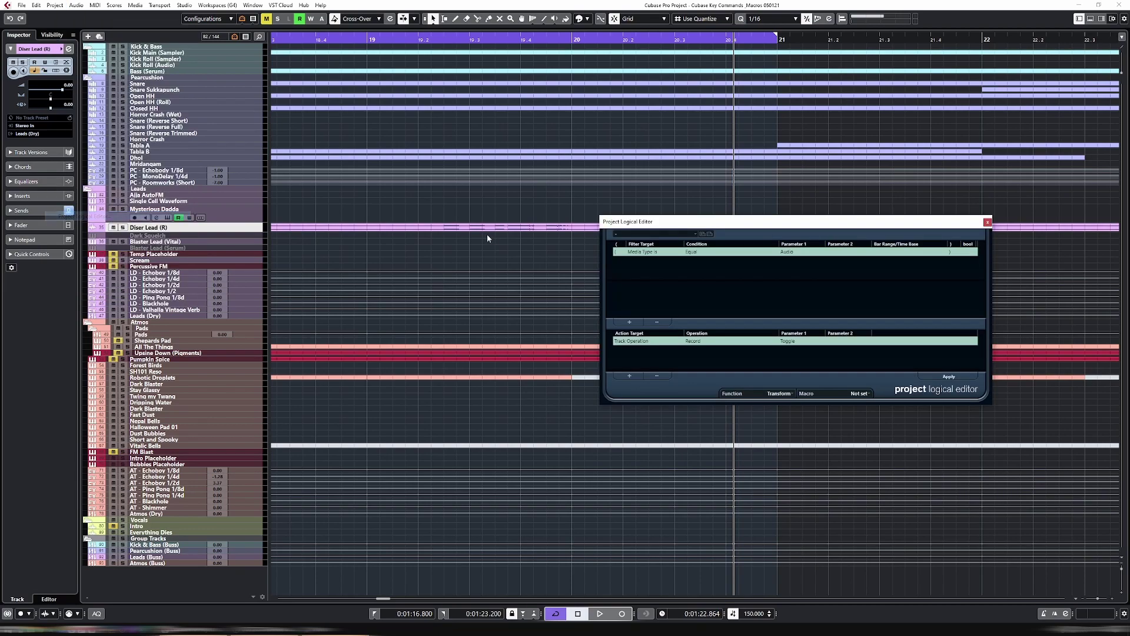
drag(694, 223, 564, 223)
click(564, 238)
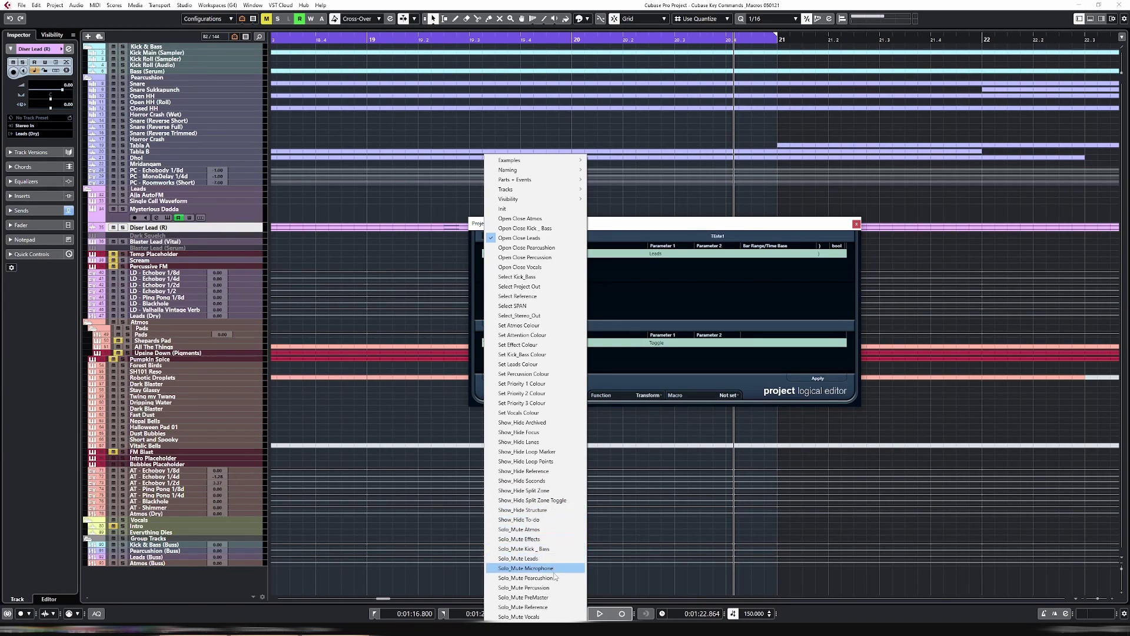
click(659, 228)
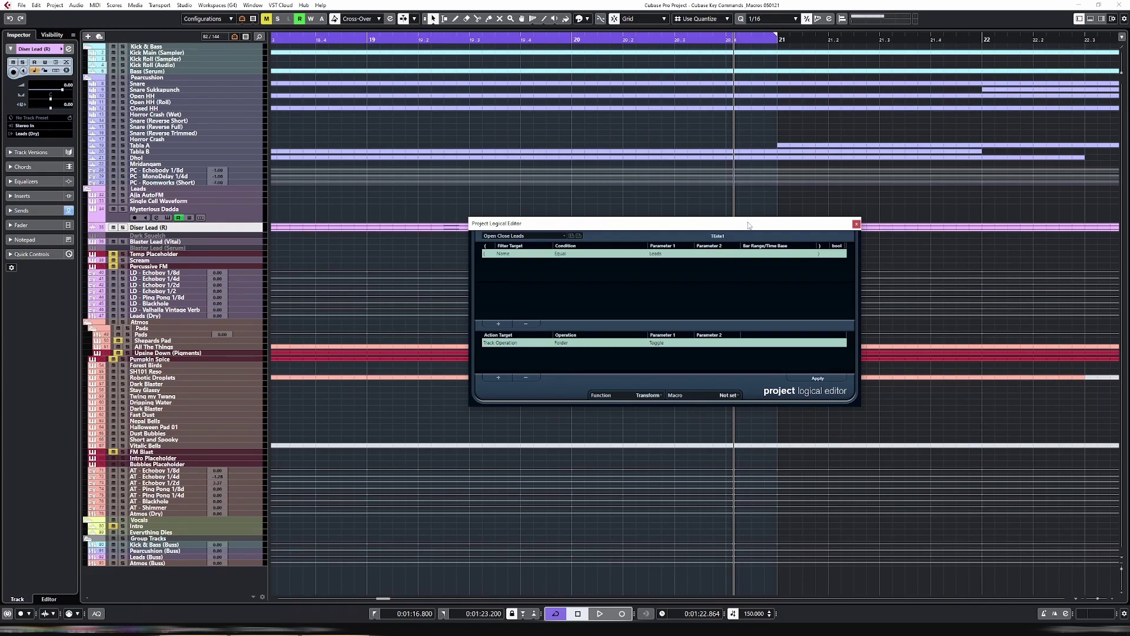
click(856, 224)
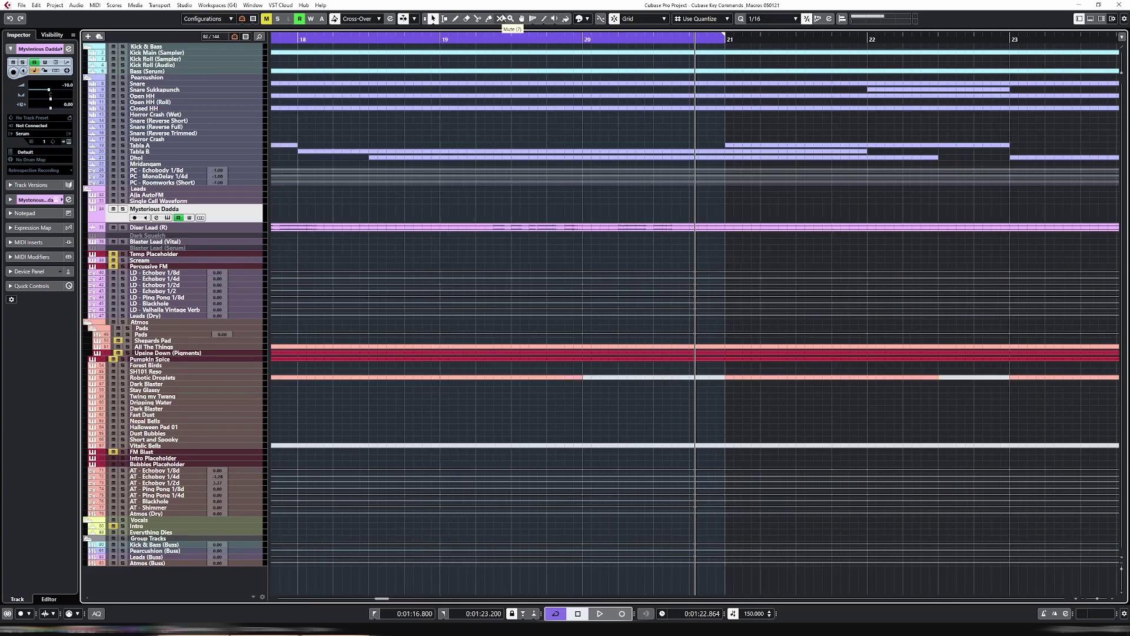
- Select the MIDI part starting at bar 177 on the Mysterious Dadda track
key(g)
key(g)
key(g)
key(g)
key(g)
key(g)
key(g)
key(g)
key(g)
key(g)
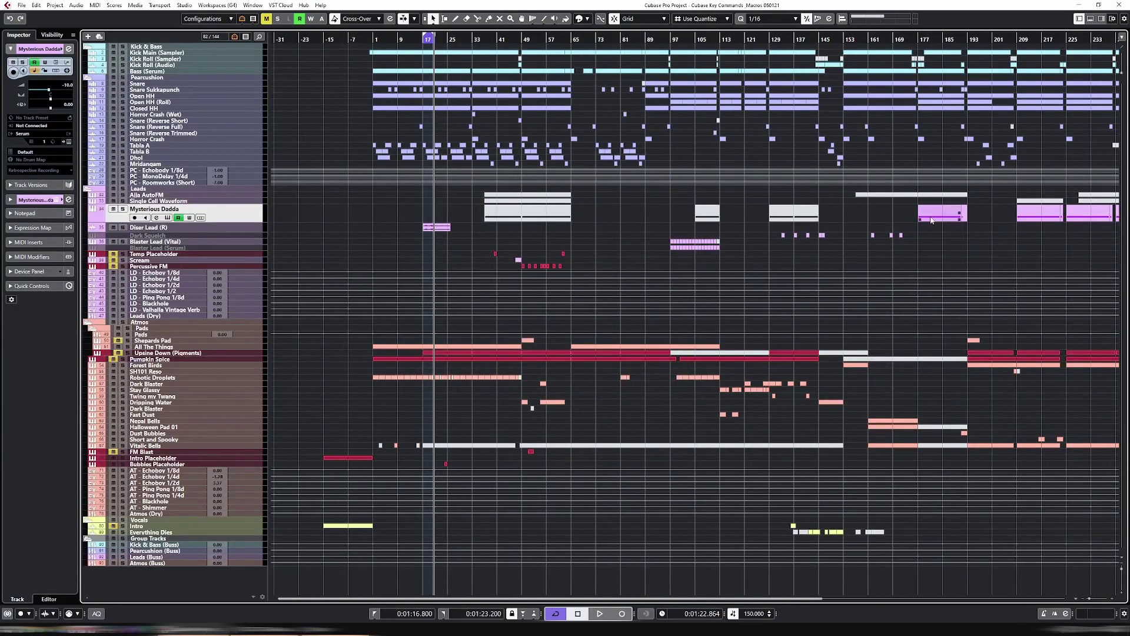
click(930, 217)
- Open the MIDI Logical Editor and load the Groove Agent Drums preset to examine its filter and action settings
click(95, 5)
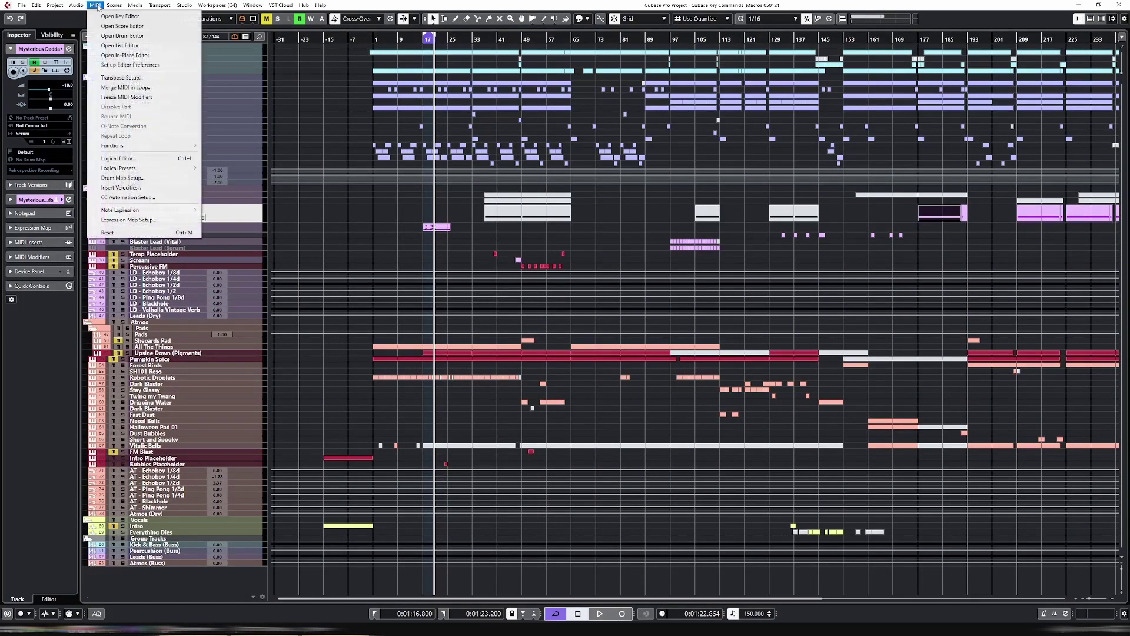
click(139, 160)
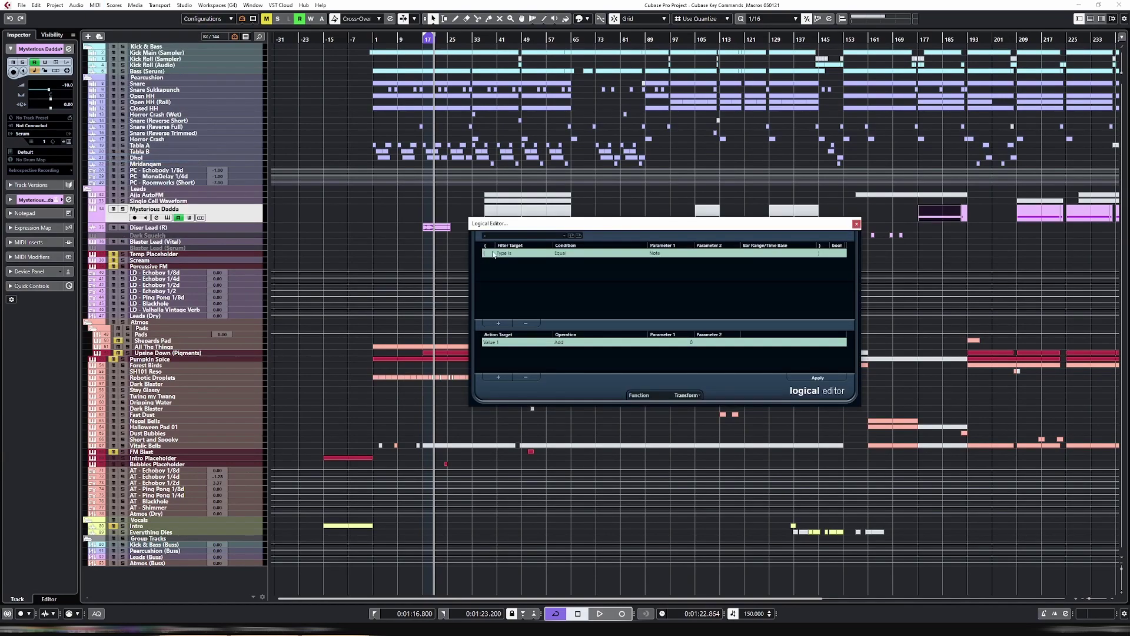
click(562, 239)
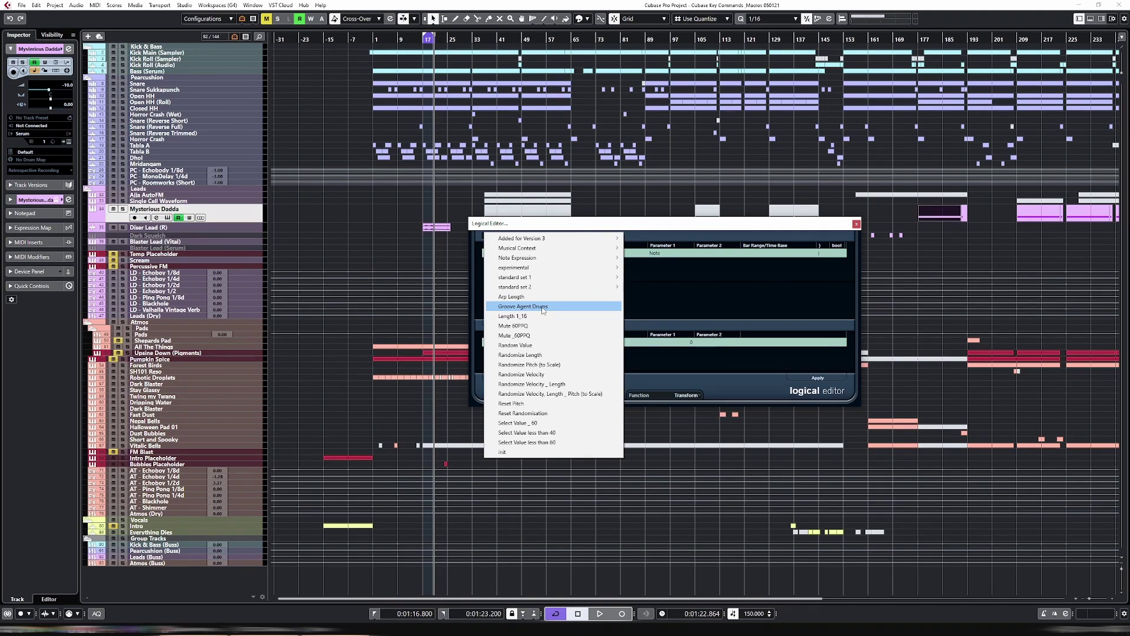
click(543, 306)
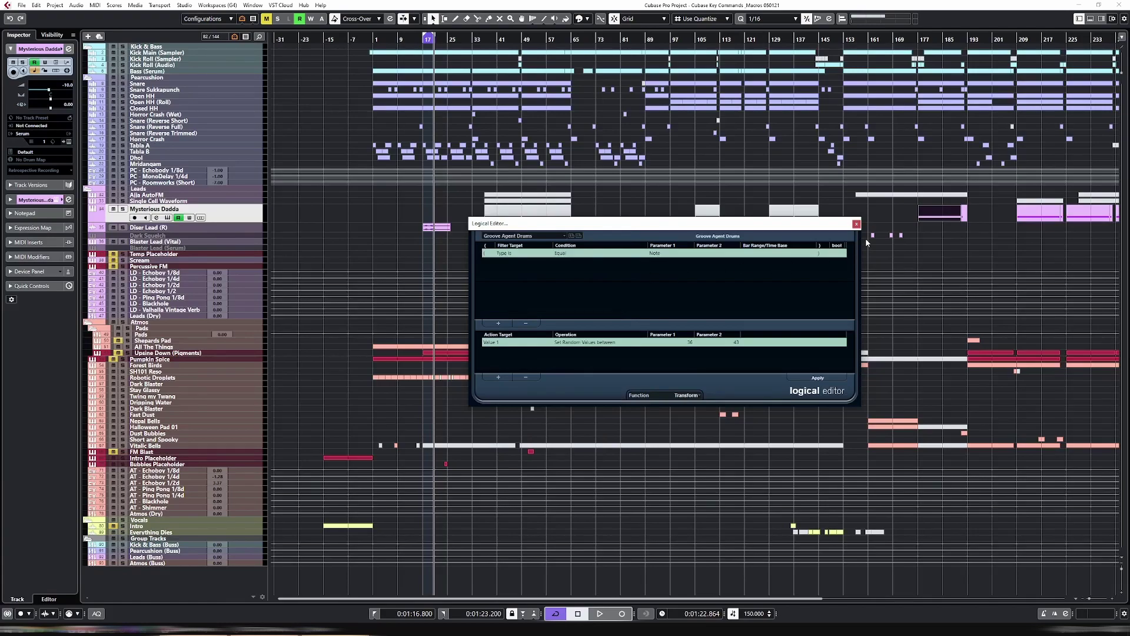
click(856, 224)
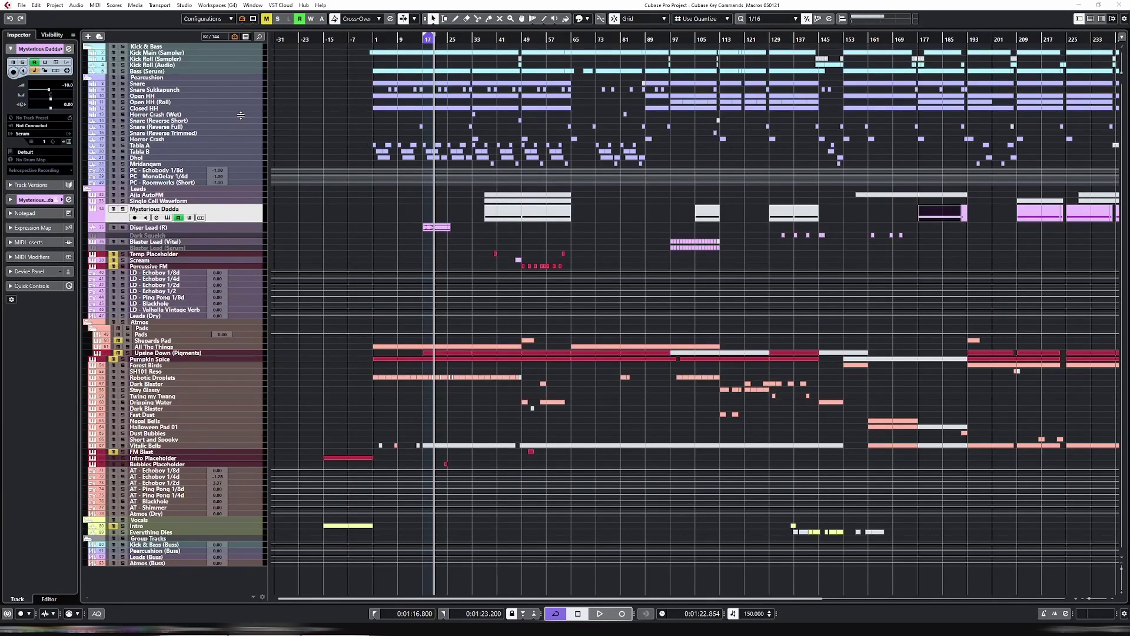
- Add one Groove Agent SE instrument track below Horror Crash (Wet), with its audio output routed to Pearcushion (Buss)
click(201, 115)
right_click(236, 115)
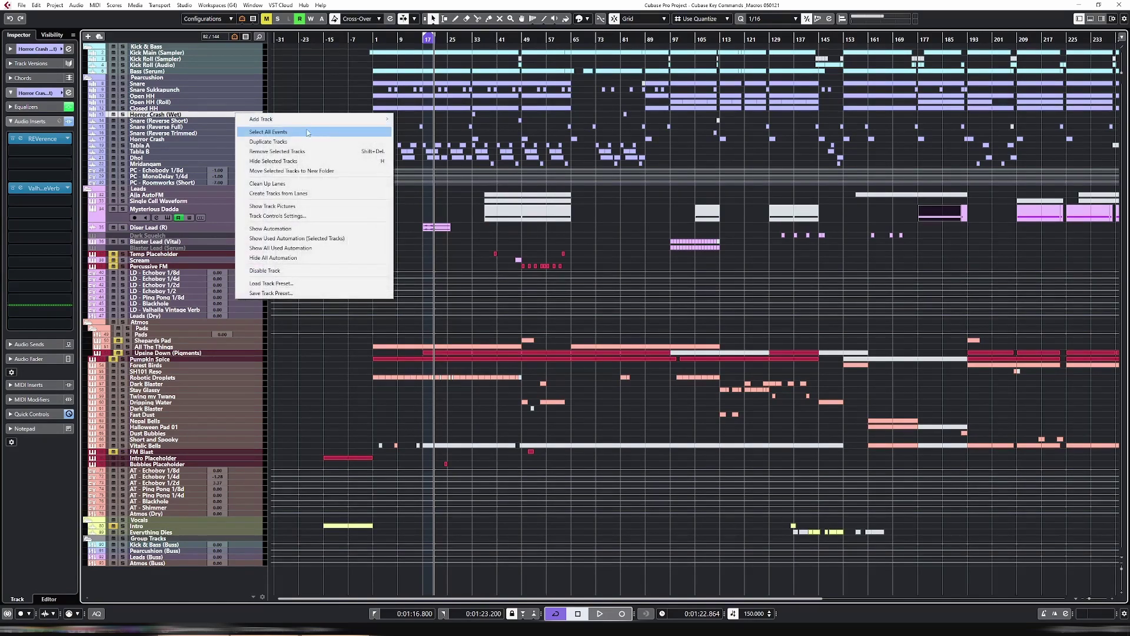
mouse_move(283, 118)
click(421, 128)
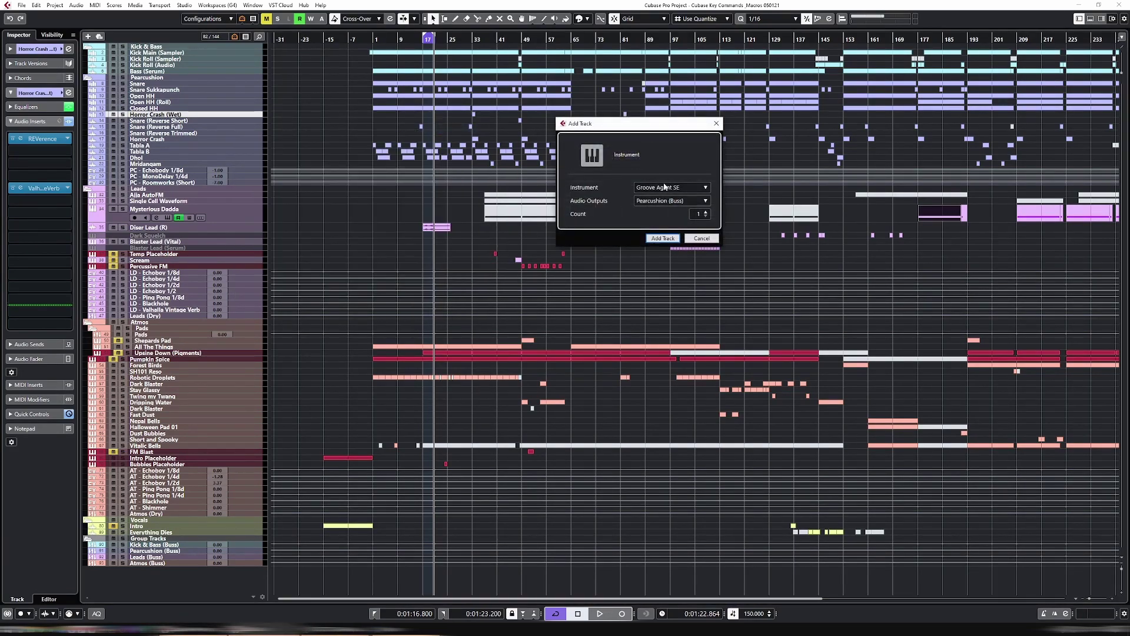
click(659, 238)
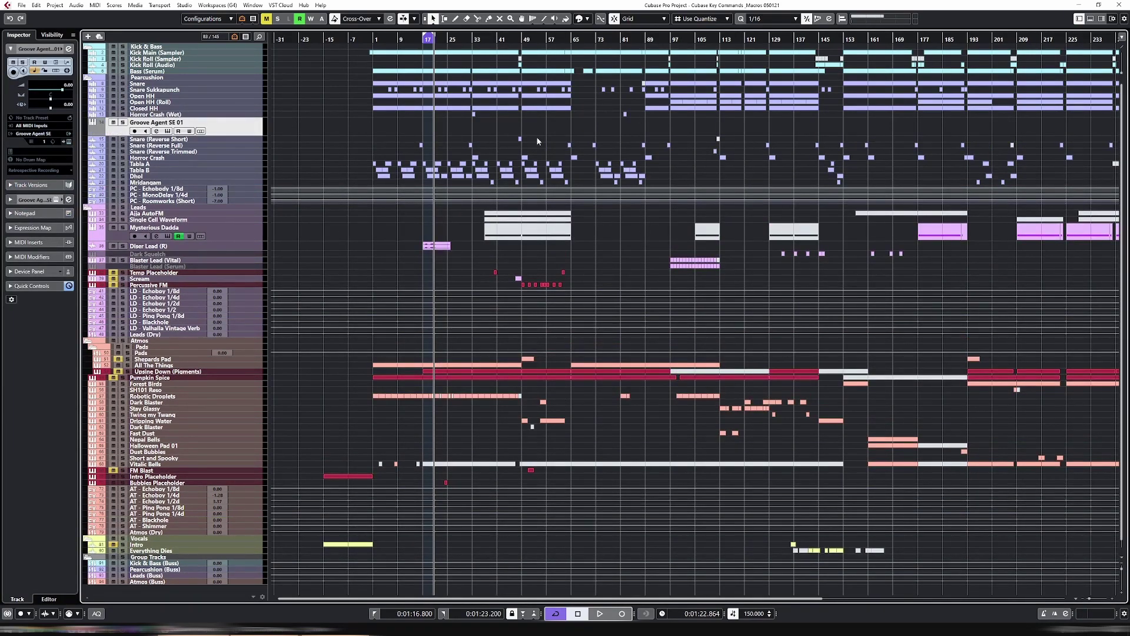
- Create an empty MIDI part from bar 17 to bar 21 on the Groove Agent SE 01 track
double_click(428, 128)
key(h)
key(h)
key(h)
key(h)
key(h)
key(h)
key(h)
key(h)
key(h)
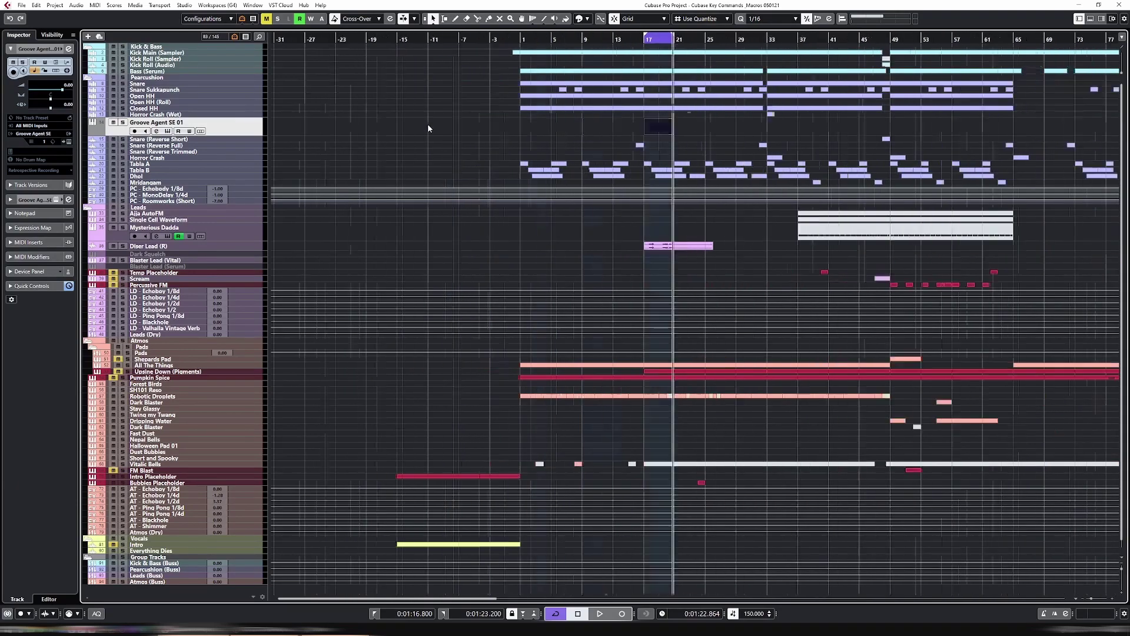
key(h)
key(h)
key(h)
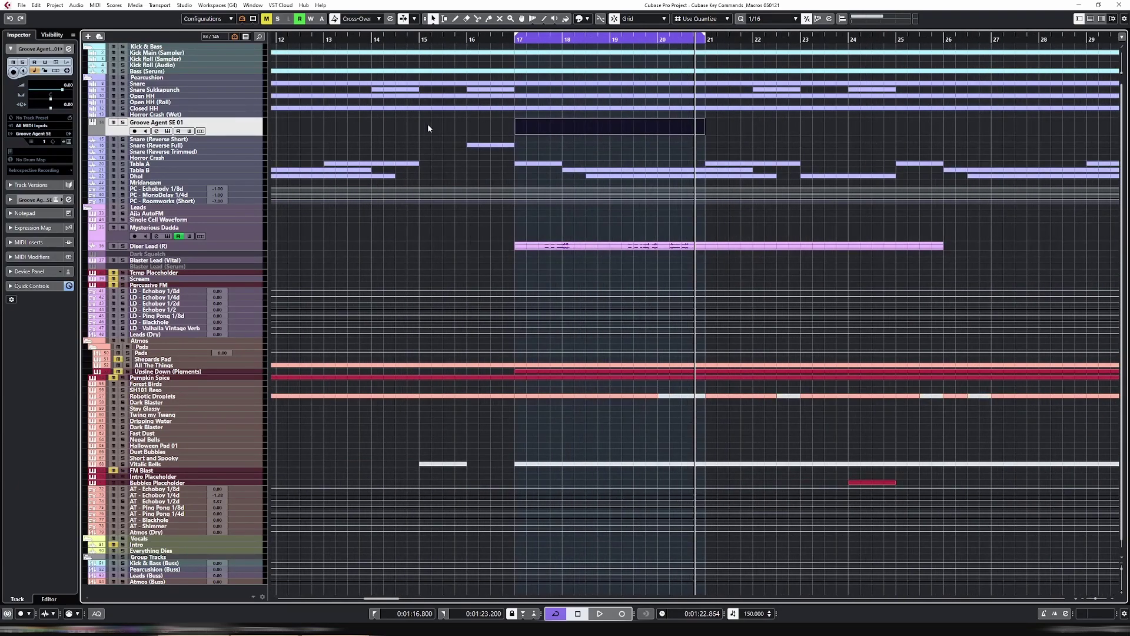
- Shorten the cycle range to end at bar 18 and split the Groove Agent SE 01 part there
double_click(565, 130)
key(Return)
drag(705, 36, 562, 59)
click(536, 127)
alt+click(563, 127)
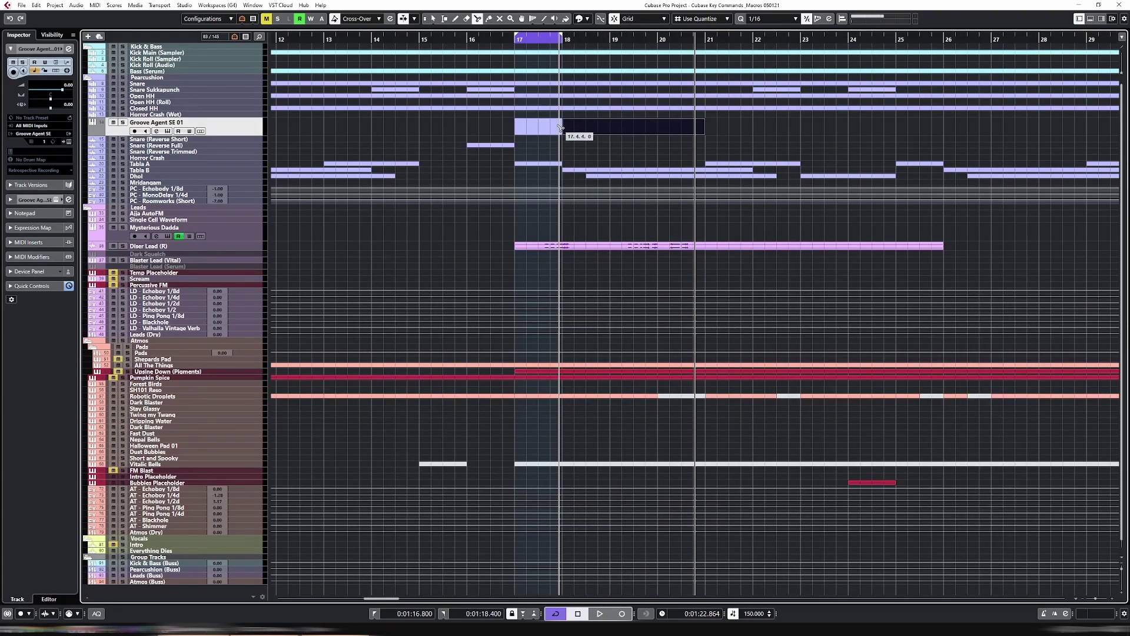
click(561, 126)
- With the cursor at bar 17, solo the Groove Agent SE 01 track and open its one-bar part in the Key Editor
key(KP_1)
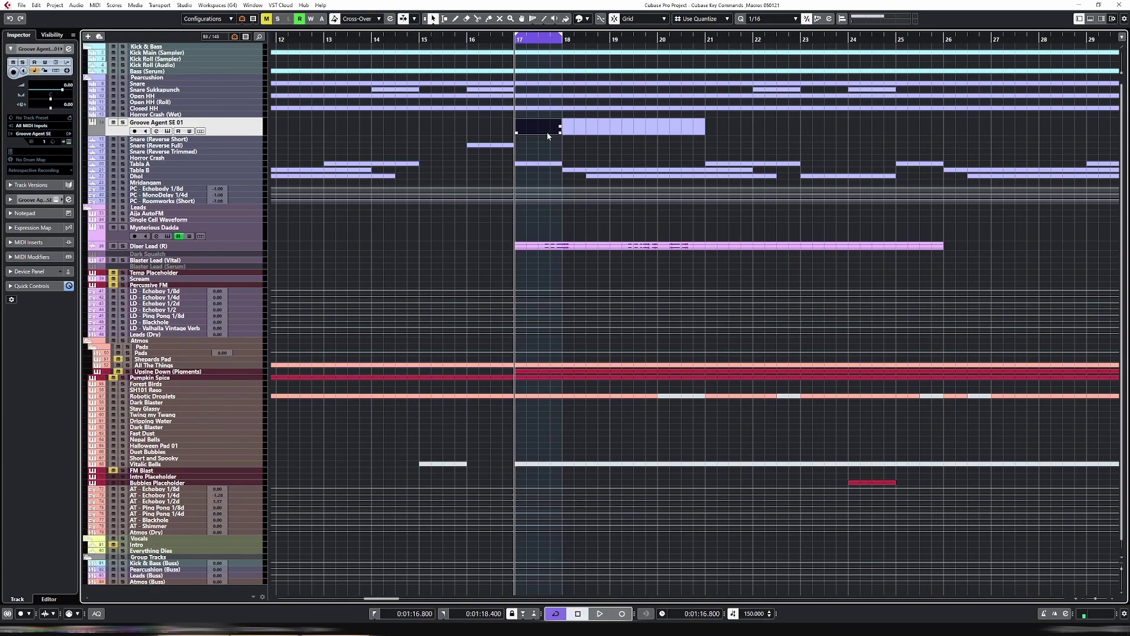
key(s)
key(e)
click(783, 191)
double_click(541, 128)
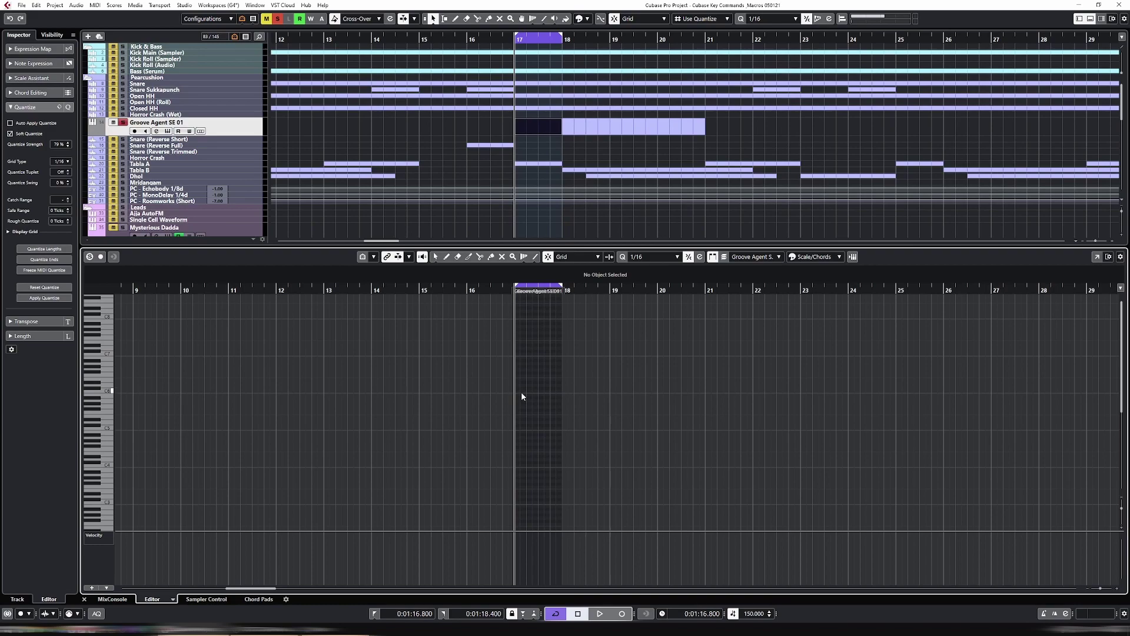
- Draw a 1/16 note at the start of bar 17 in the Key Editor and transpose it down to C1
key(h)
key(h)
key(h)
key(h)
key(h)
key(h)
key(h)
key(h)
key(h)
key(8)
click(621, 458)
key(Down)
key(Down)
key(shift+Down)
key(shift+Down)
key(shift+Down)
- Duplicate the C1 note until sixteenth notes fill the whole of bar 17, and check the finished part in the Key Editor
key(ctrl+d)
key(ctrl+d)
key(ctrl+d)
key(ctrl+a)
key(ctrl+d)
key(ctrl+d)
key(ctrl+d)
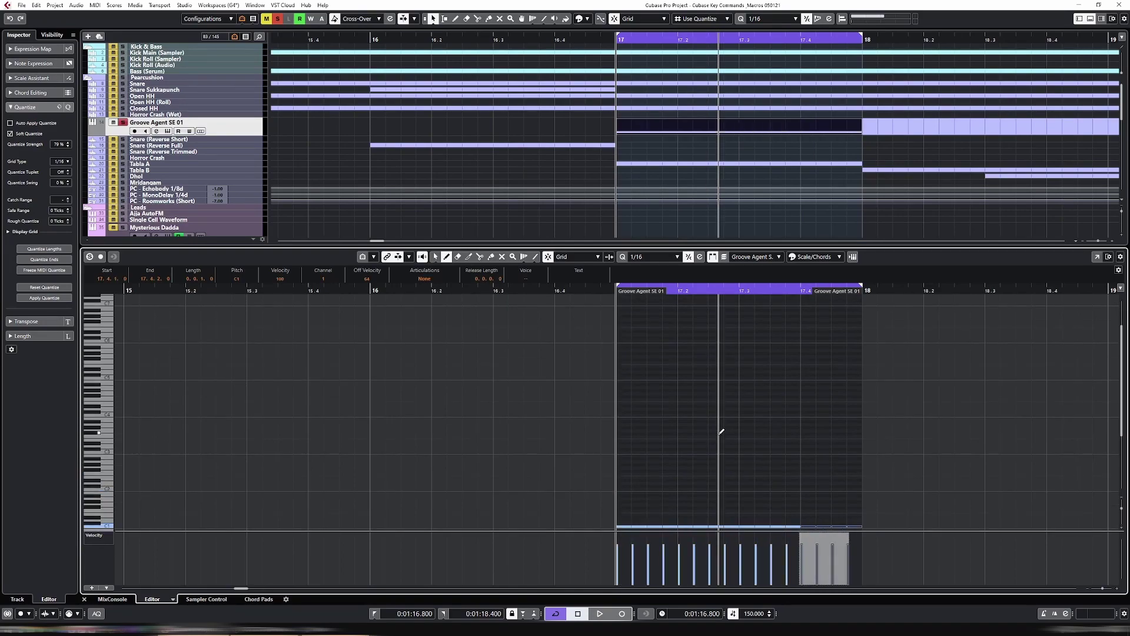
key(Return)
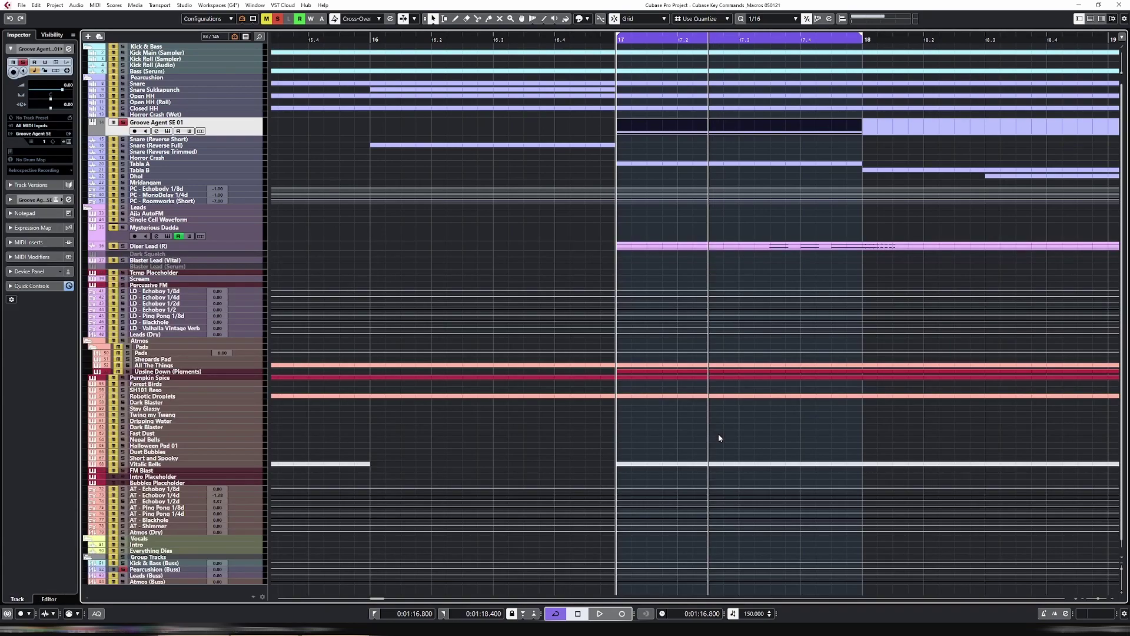
double_click(647, 125)
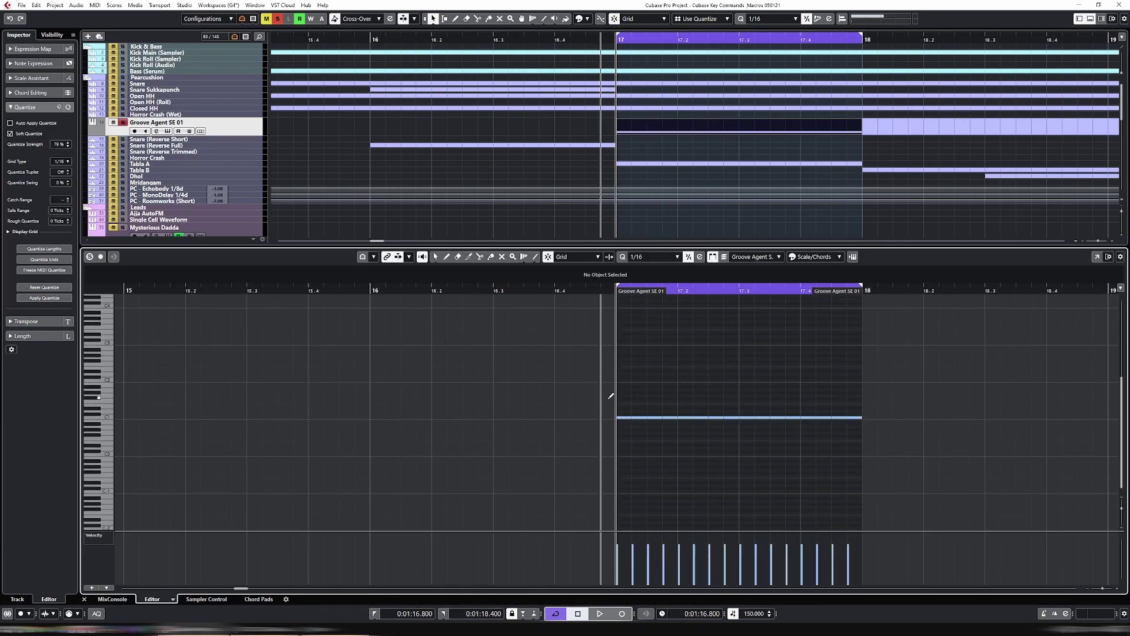
key(Return)
- Load the 29 Min Jupiter kit in the track's Groove Agent SE and audition the cycled bar with it
key(F11)
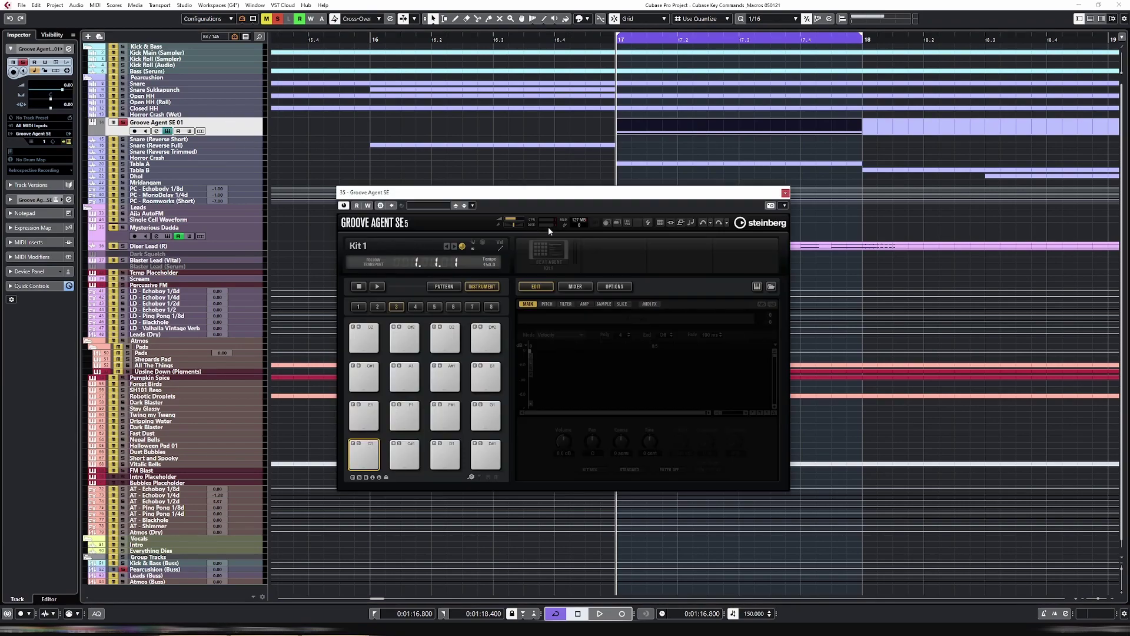
click(366, 244)
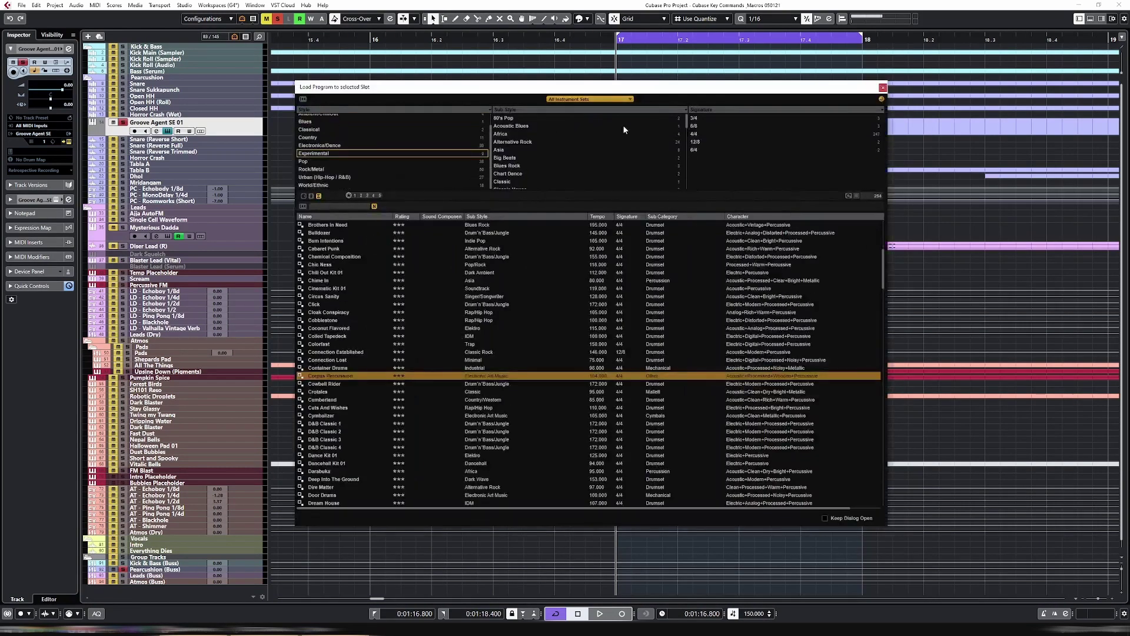
click(883, 88)
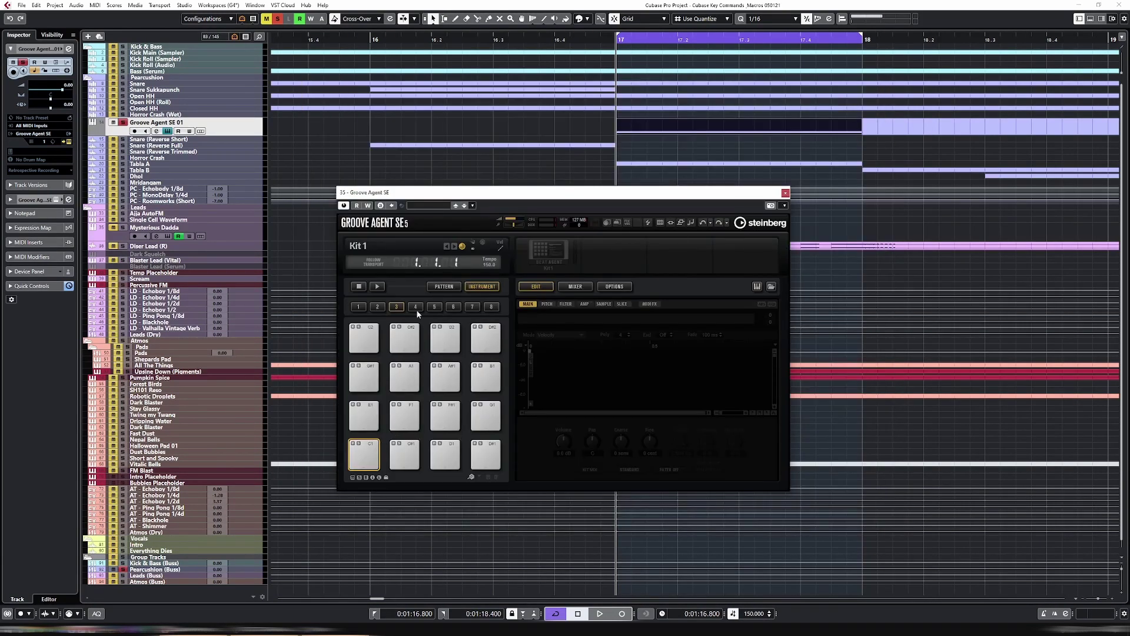
click(458, 246)
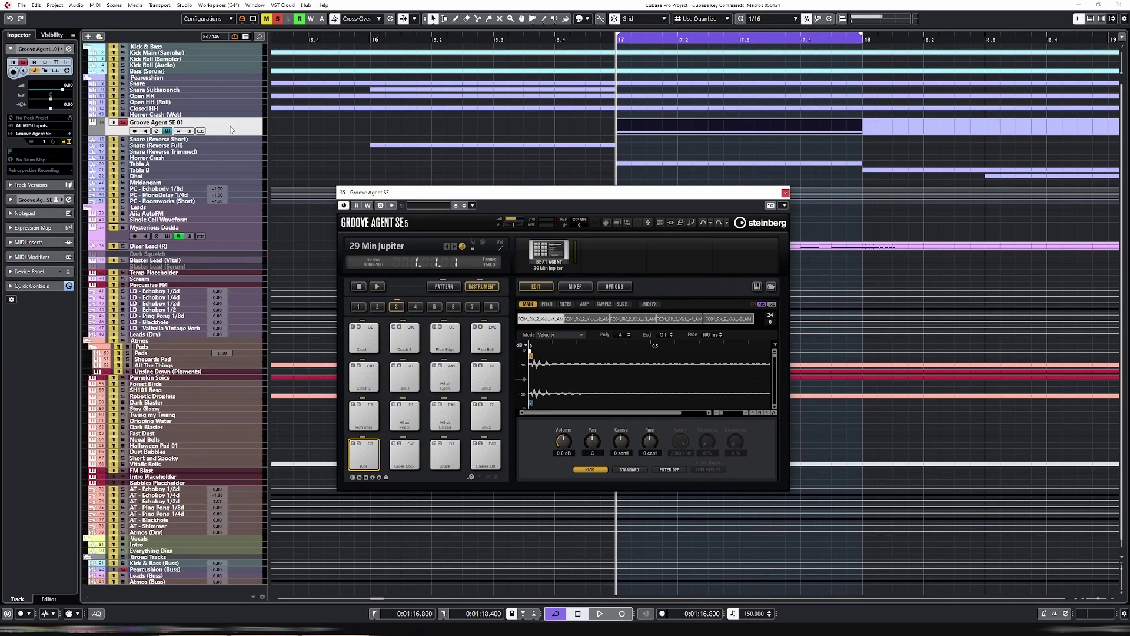
key(space)
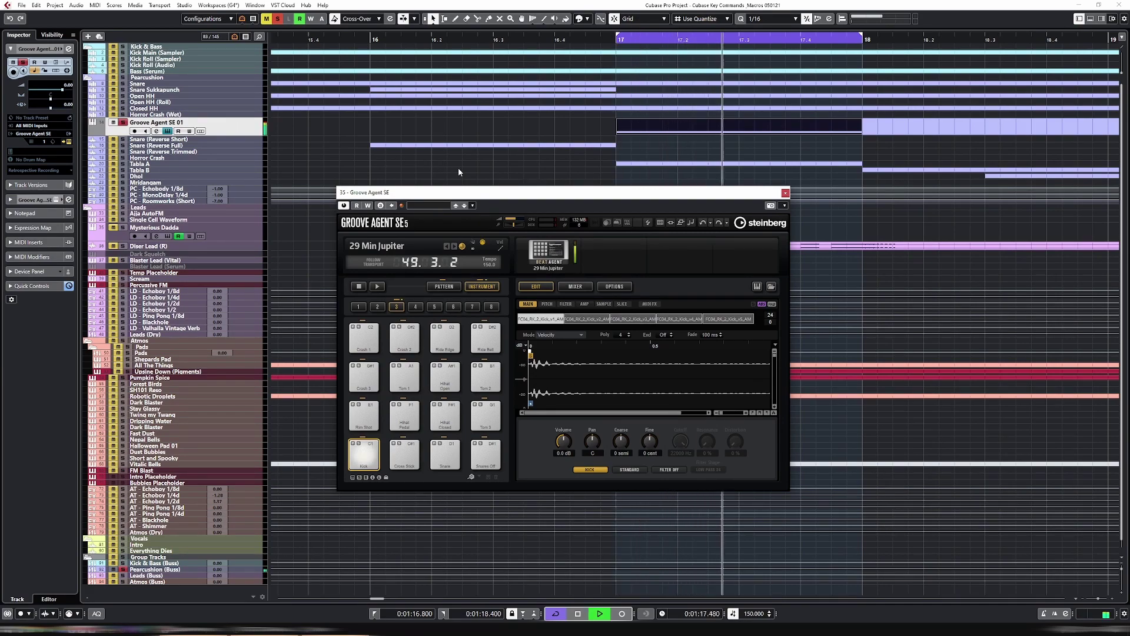
key(space)
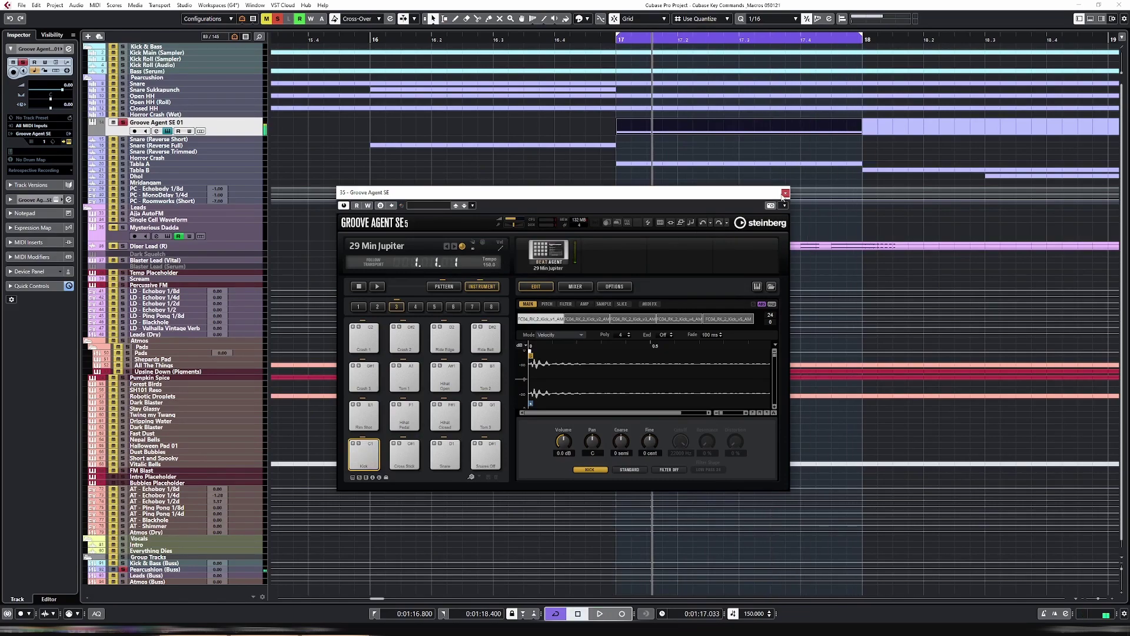
click(785, 193)
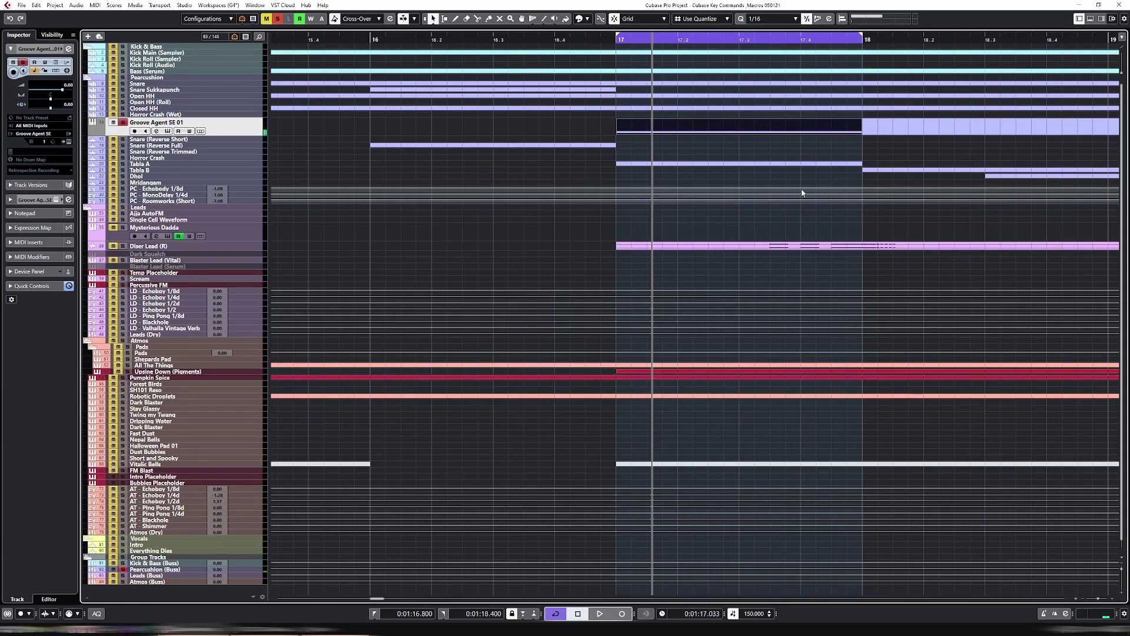
- Apply the Groove Agent Drums random-pitch preset four times to all notes in the bar 17 part and audition the pattern
key(ctrl+e)
key(1)
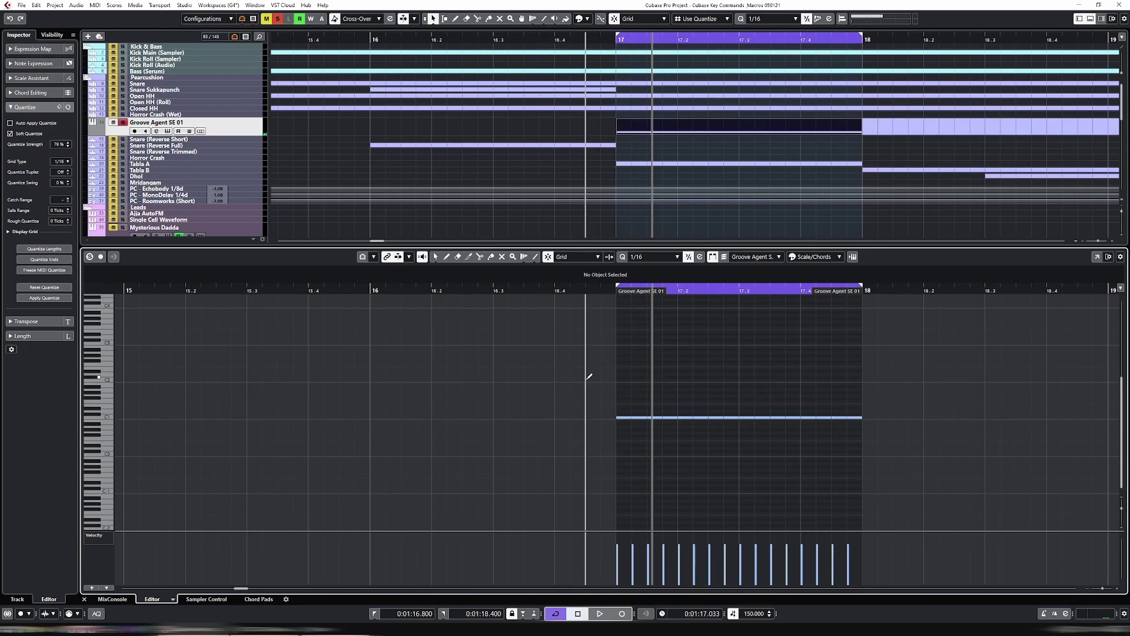
drag(584, 379, 999, 488)
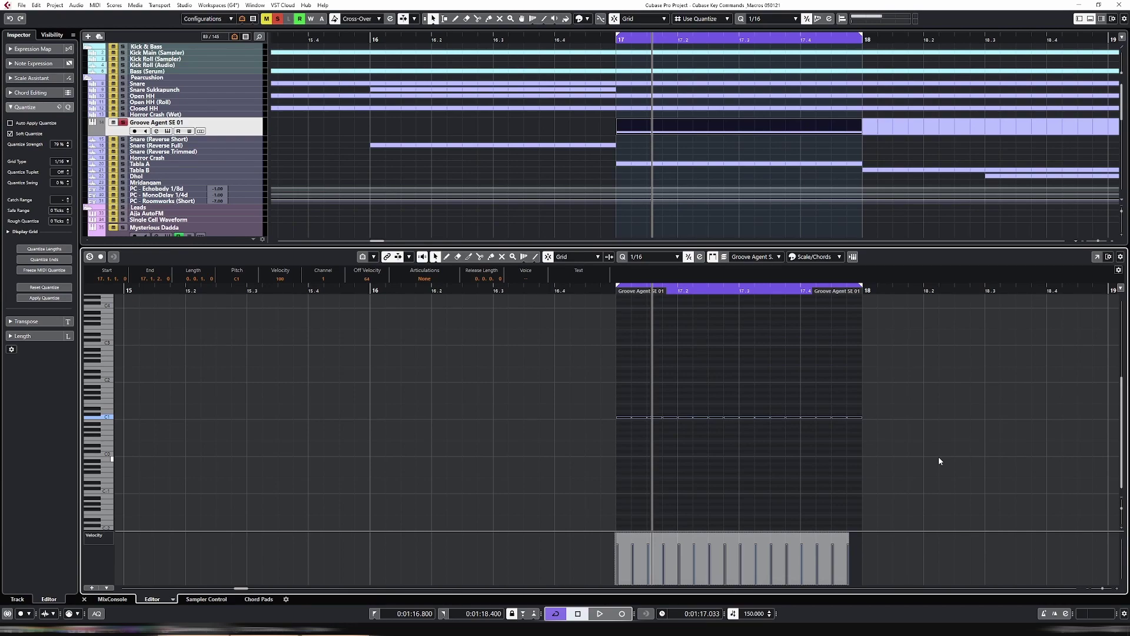
key(alt+r)
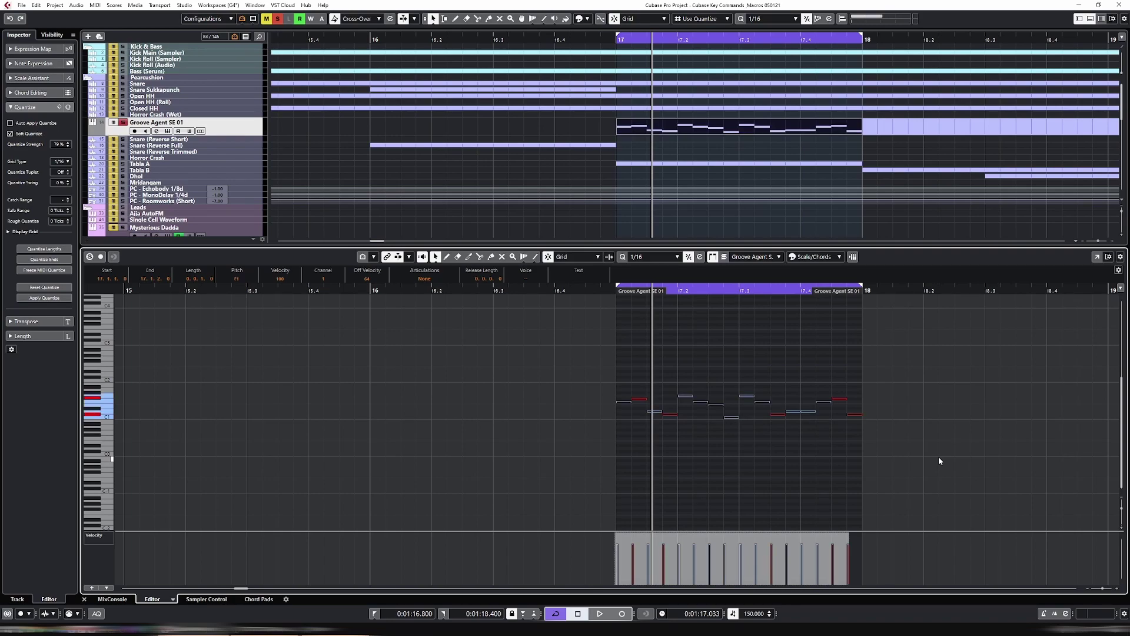
drag(585, 364, 870, 458)
key(alt+r)
key(alt+r)
key(alt+r)
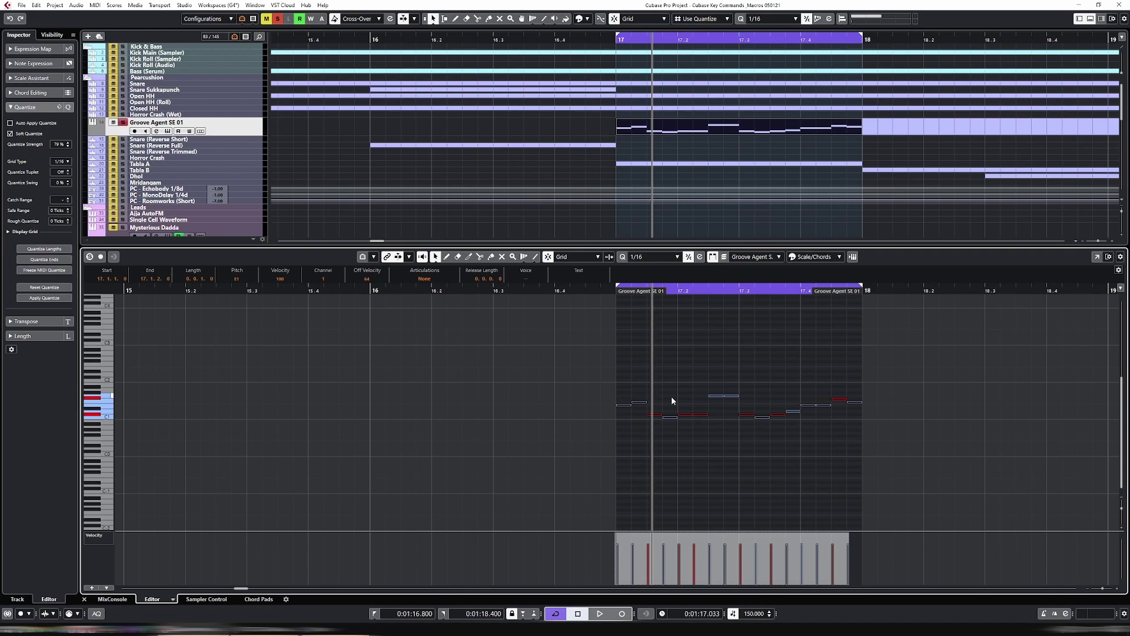
key(space)
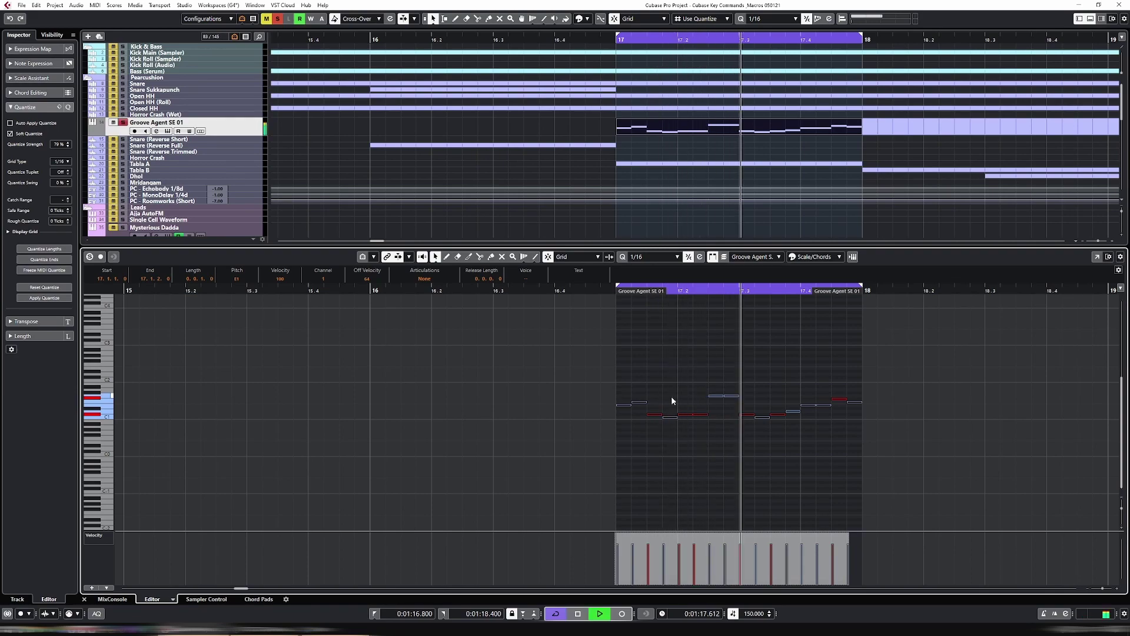
key(space)
- Replace the Groove Agent SE kit with Dual Djembe from the World/Ethnic style
key(ctrl+e)
key(e)
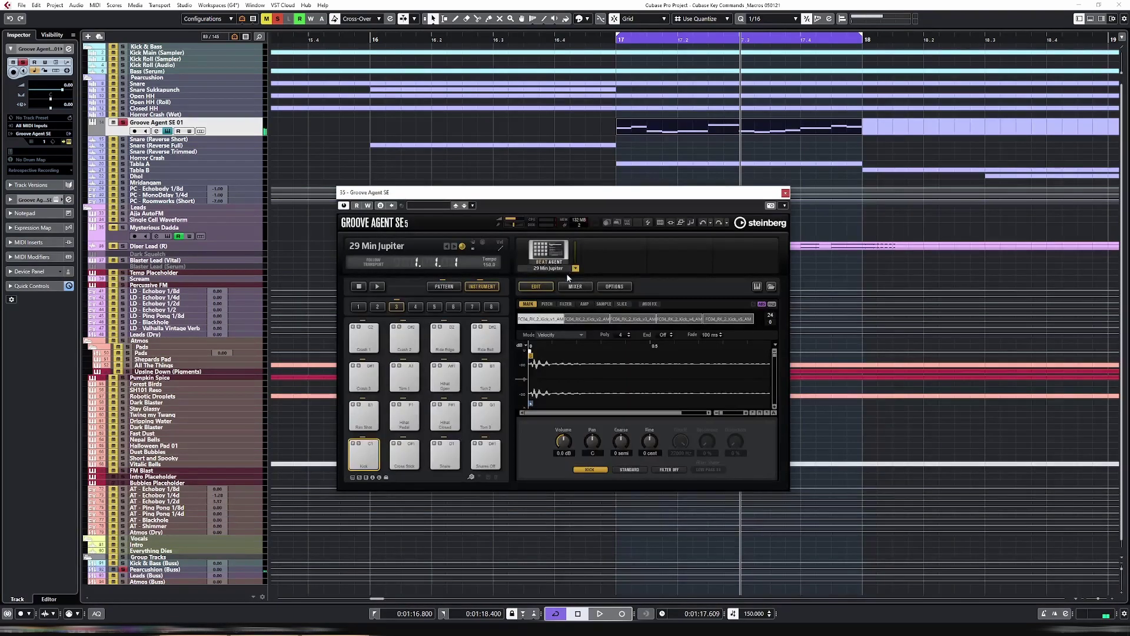
click(408, 245)
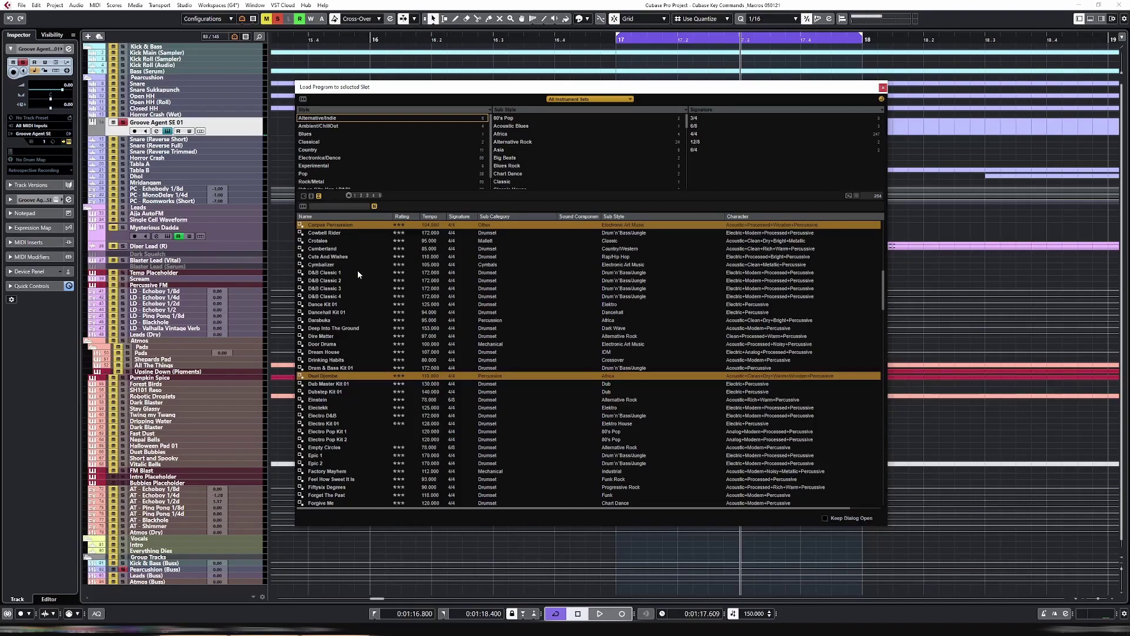
scroll(353, 276, down, 20)
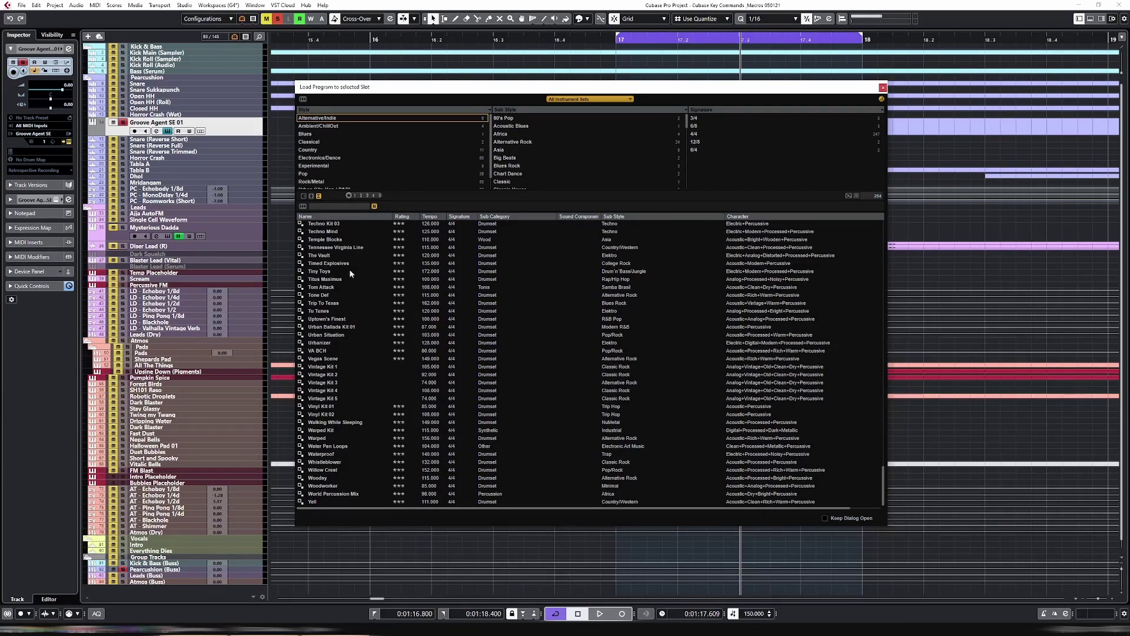
scroll(340, 160, down, 1)
click(325, 184)
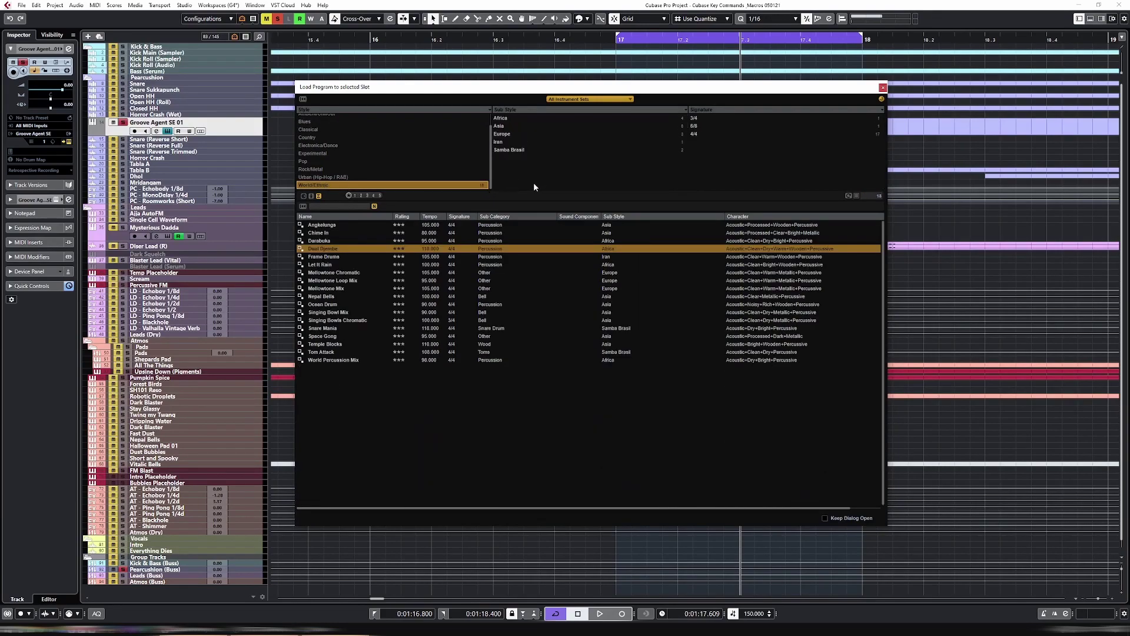
double_click(331, 249)
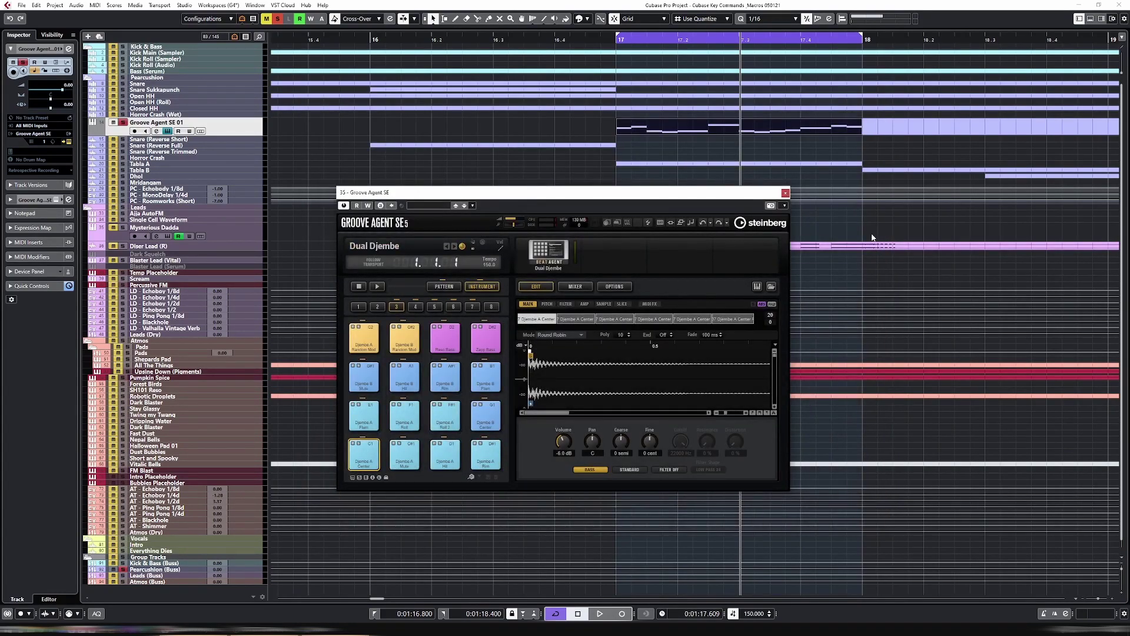
click(785, 193)
- While the cycle plays, randomize the pitches of all notes in the part three times with the Groove Agent Drums preset
key(space)
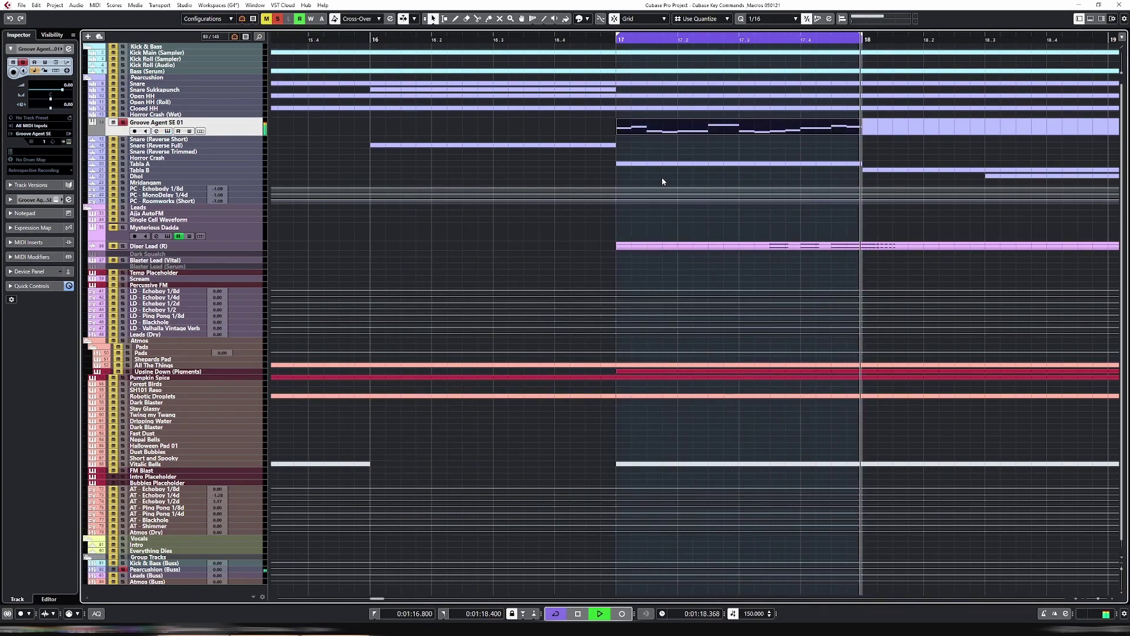
key(ctrl+e)
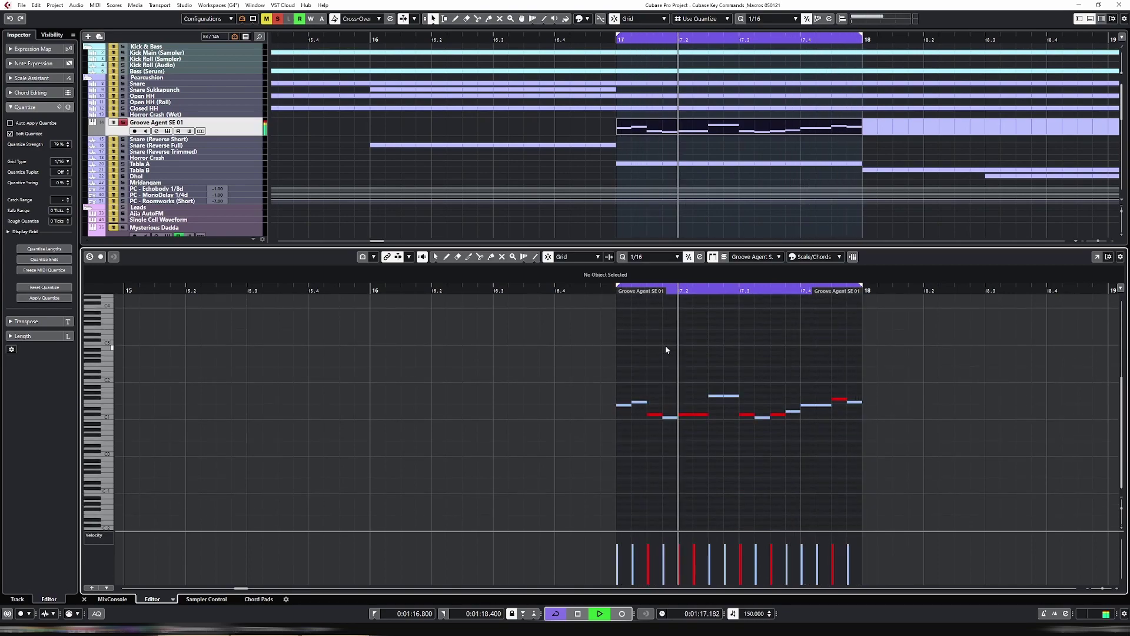
key(ctrl+a)
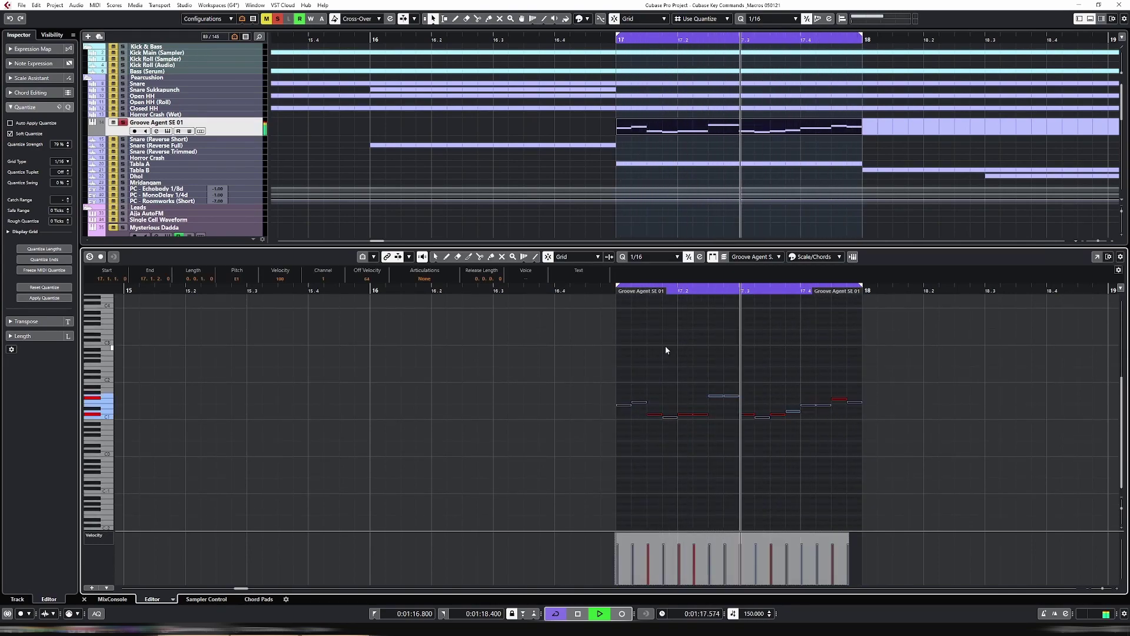
key(alt+r)
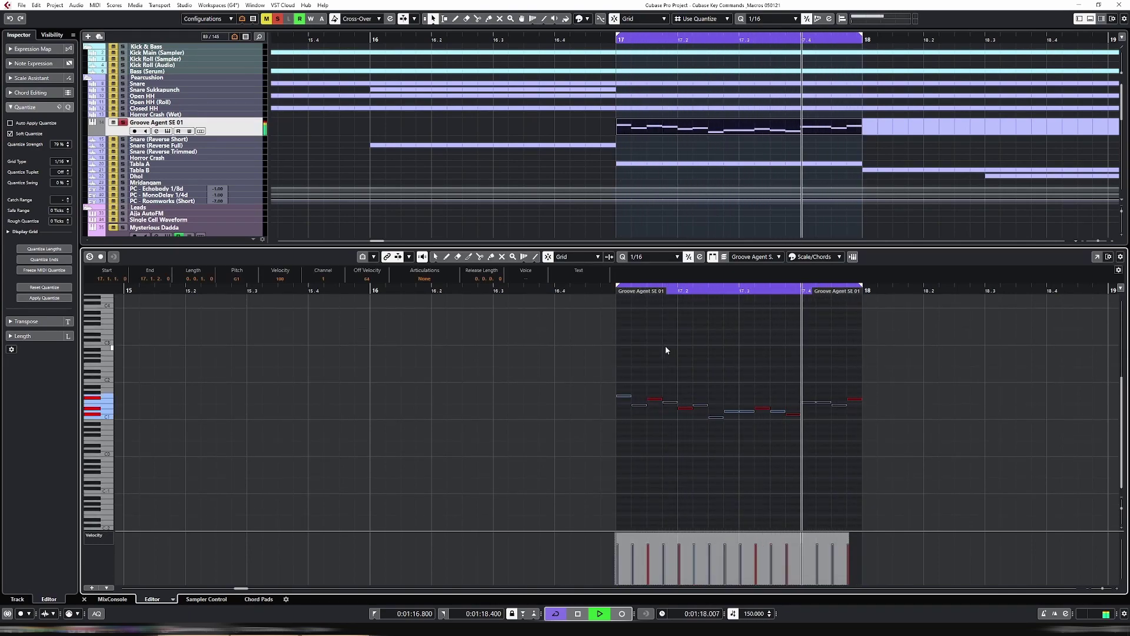
key(alt+r)
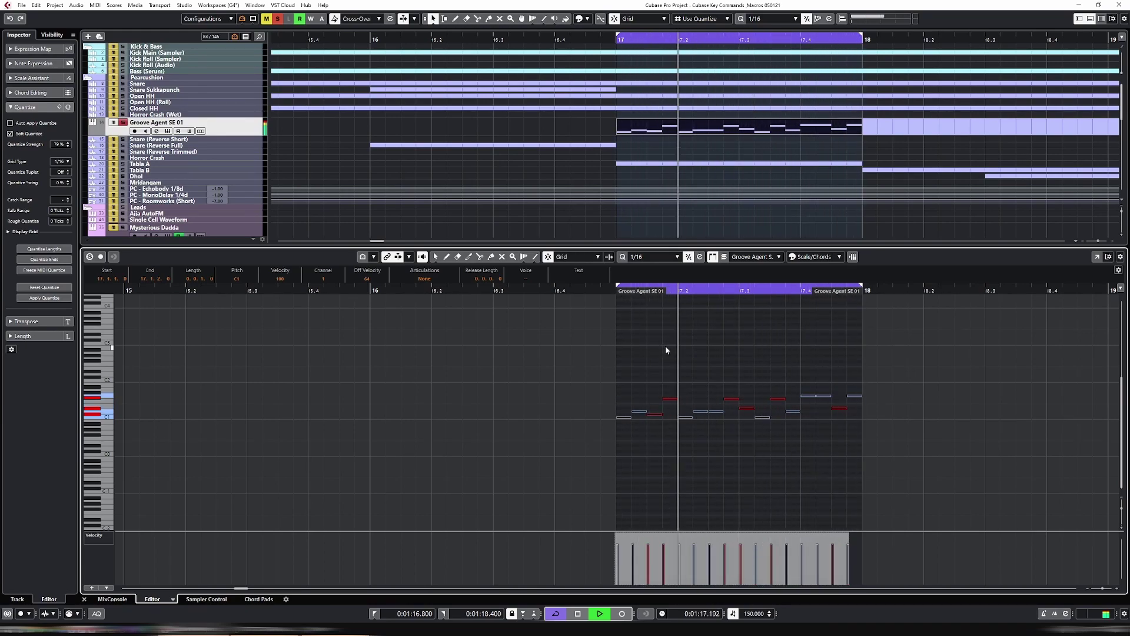
key(alt+r)
key(space)
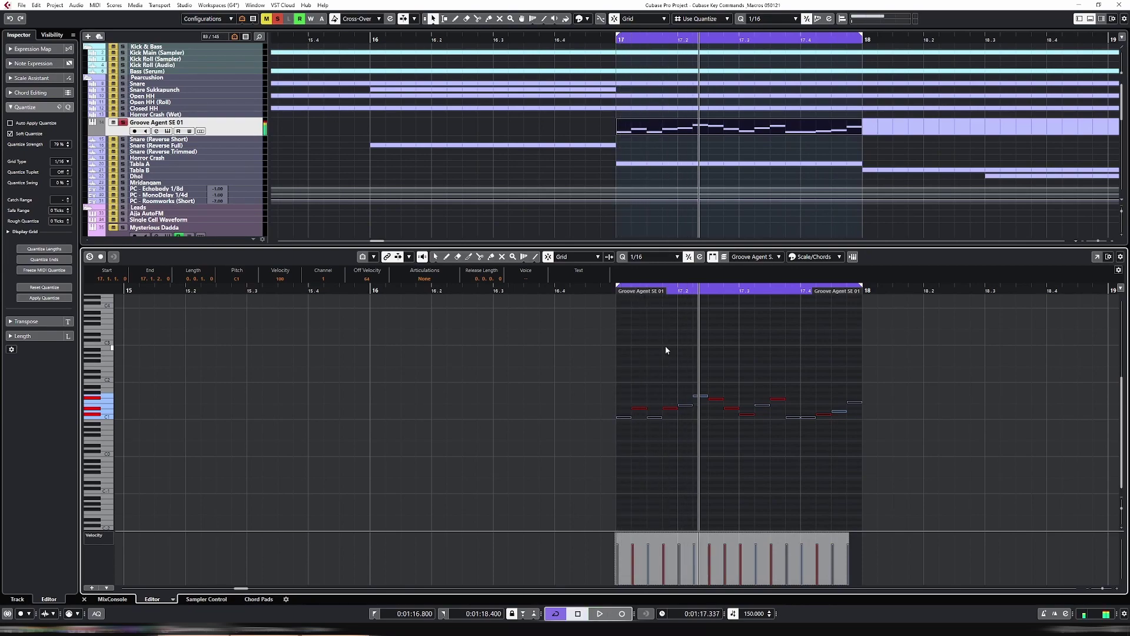
- Leave the Key Editor and load the Groove Agent Drums preset in the Logical Editor
key(ctrl+e)
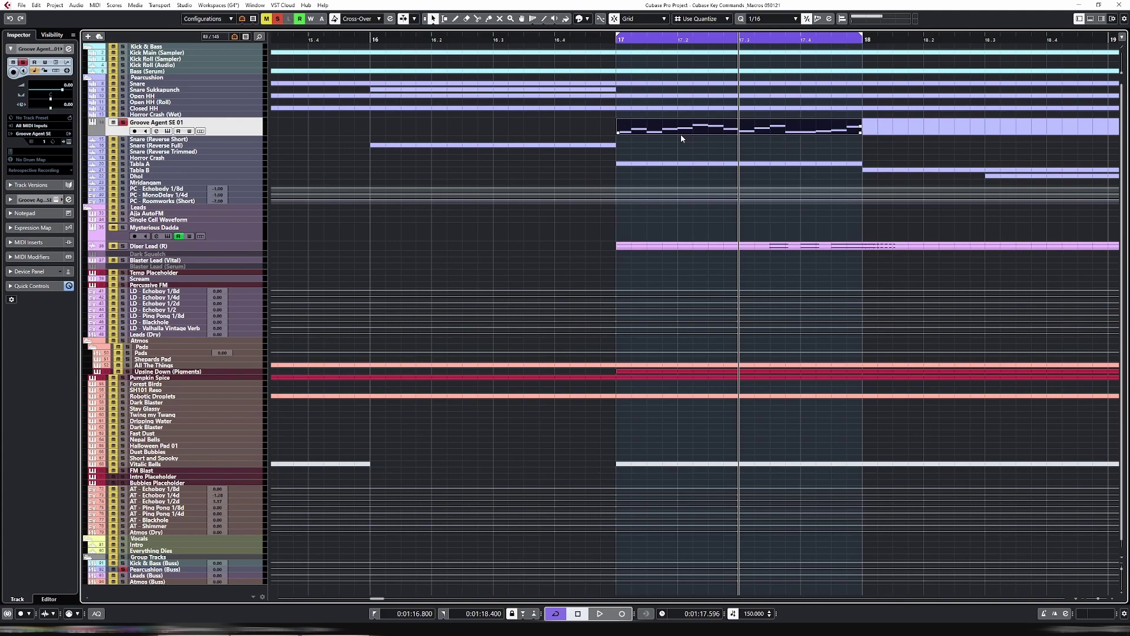
click(95, 5)
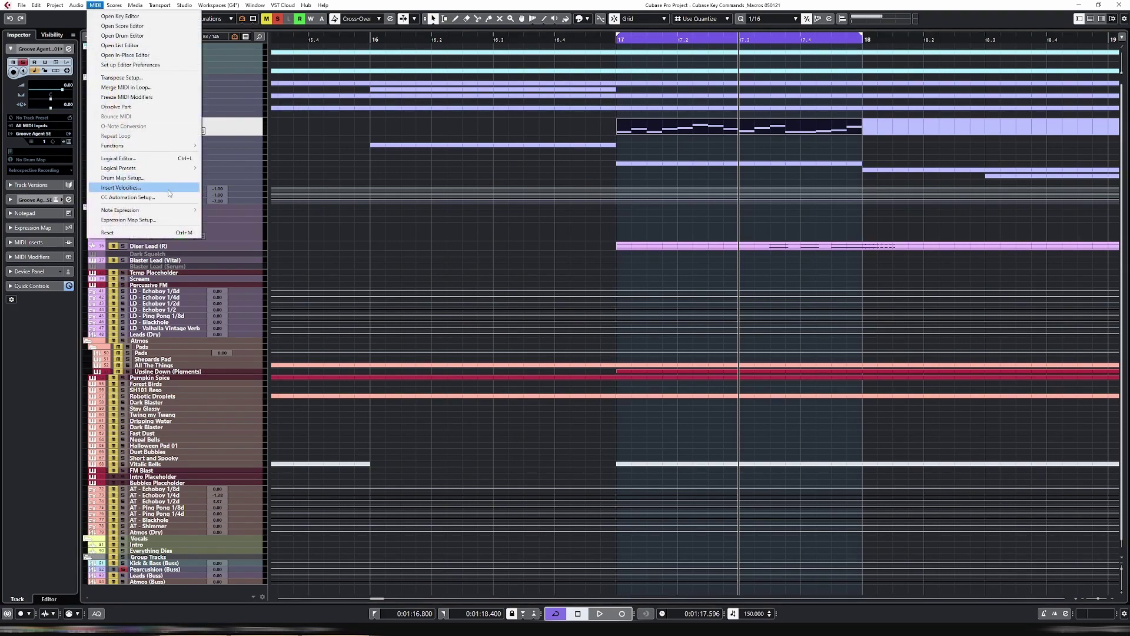
click(167, 160)
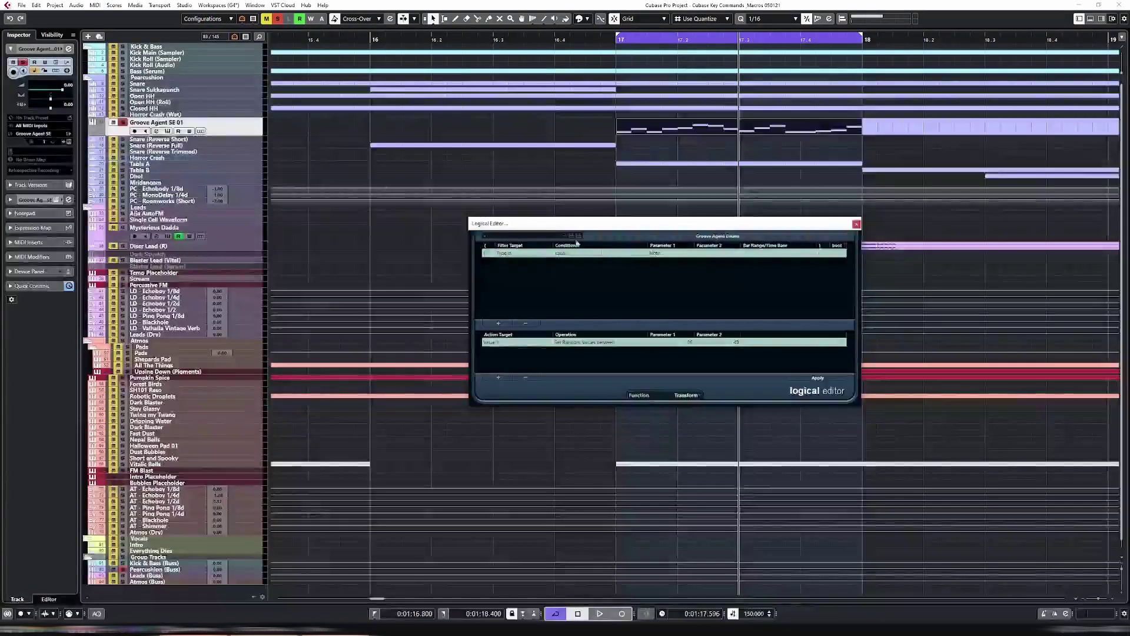
click(557, 236)
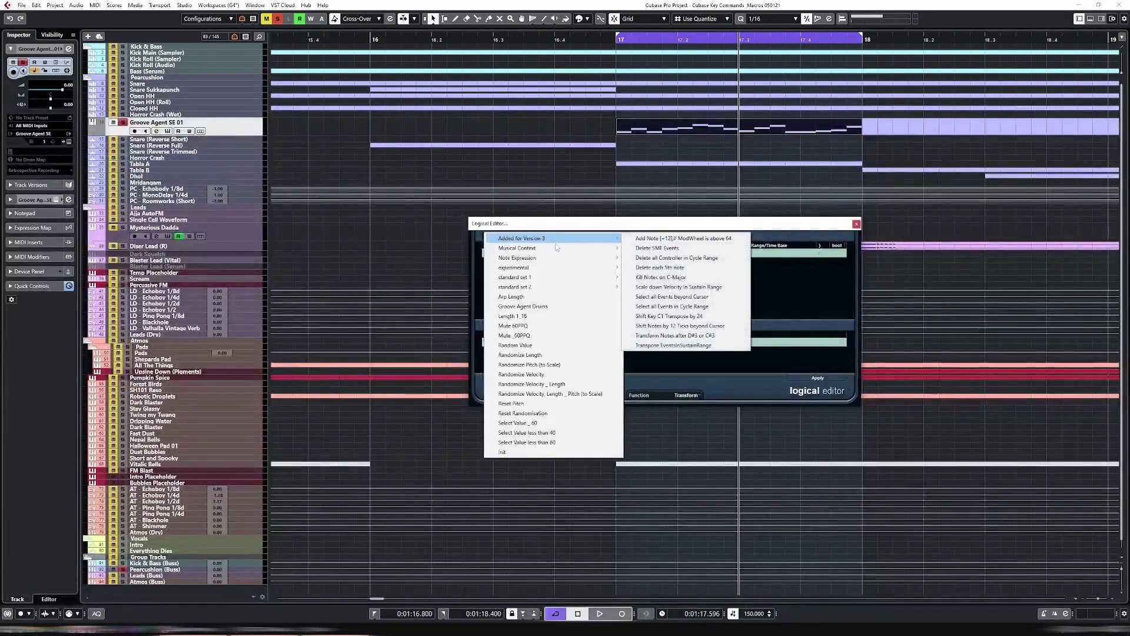
click(544, 304)
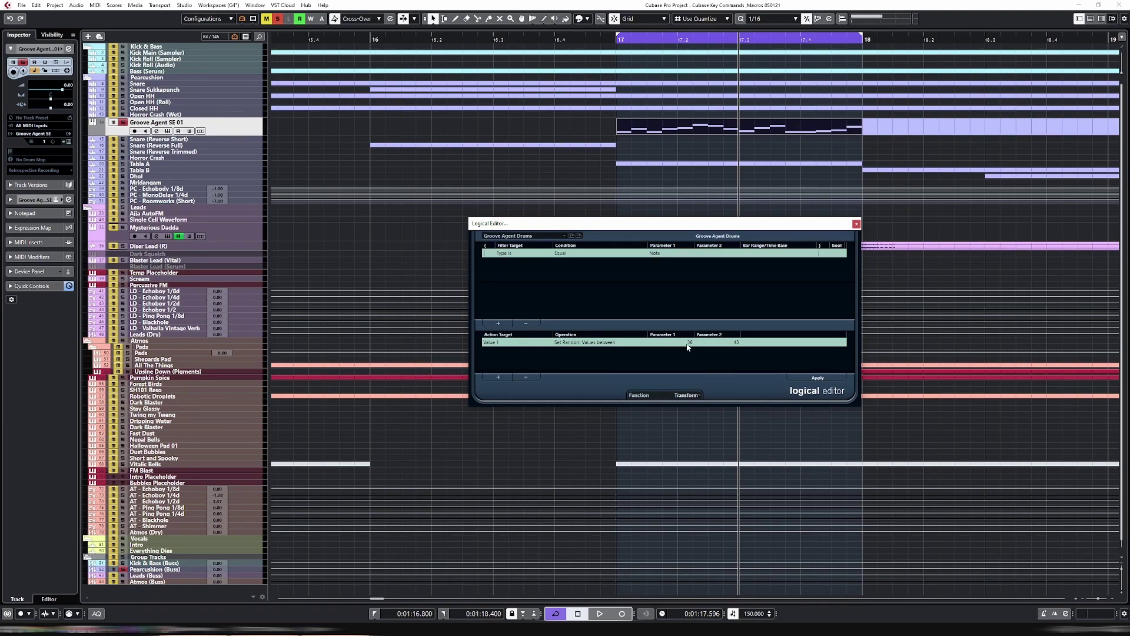
- Arrange Groove Agent SE beside the Logical Editor, audition the Djembe A Center pad, and play the cycled bar
key(e)
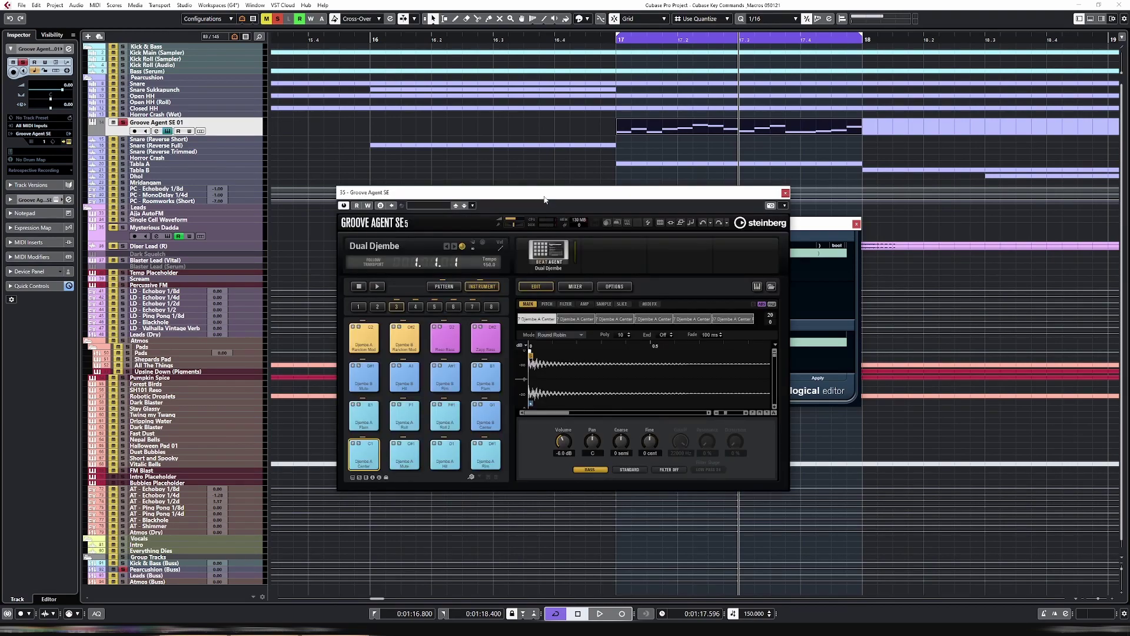
drag(545, 200, 442, 138)
click(907, 272)
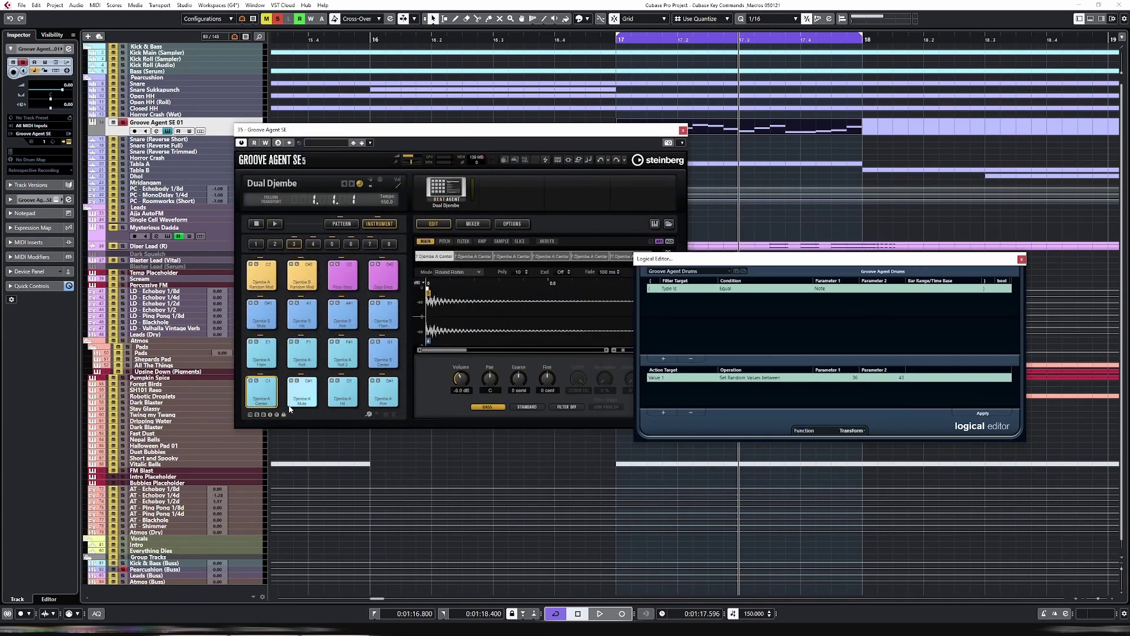
click(267, 400)
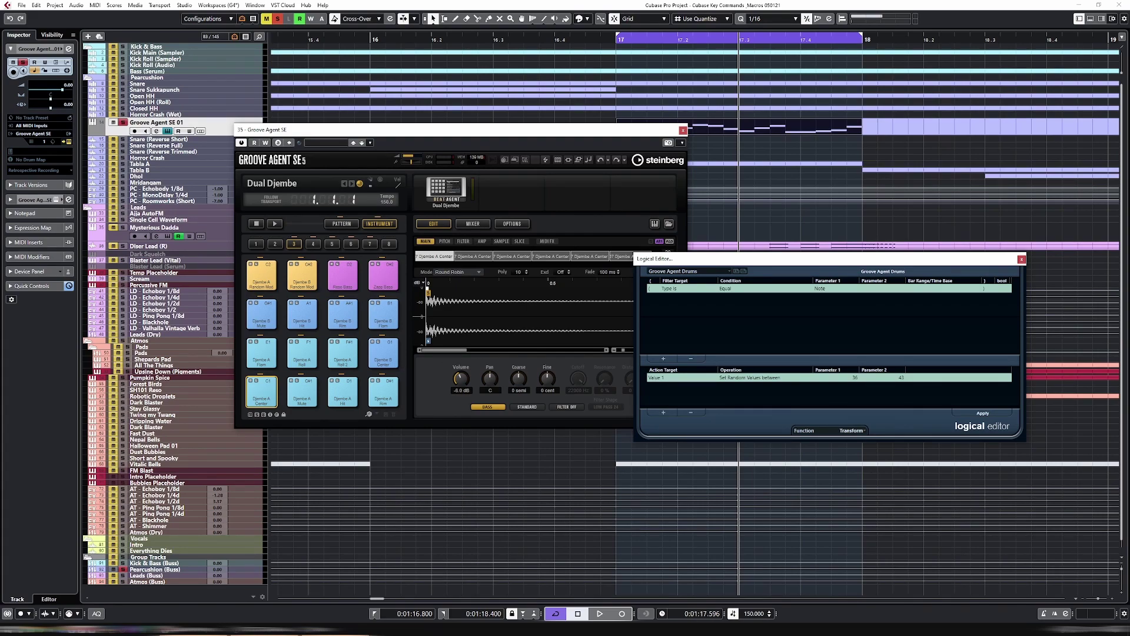
key(space)
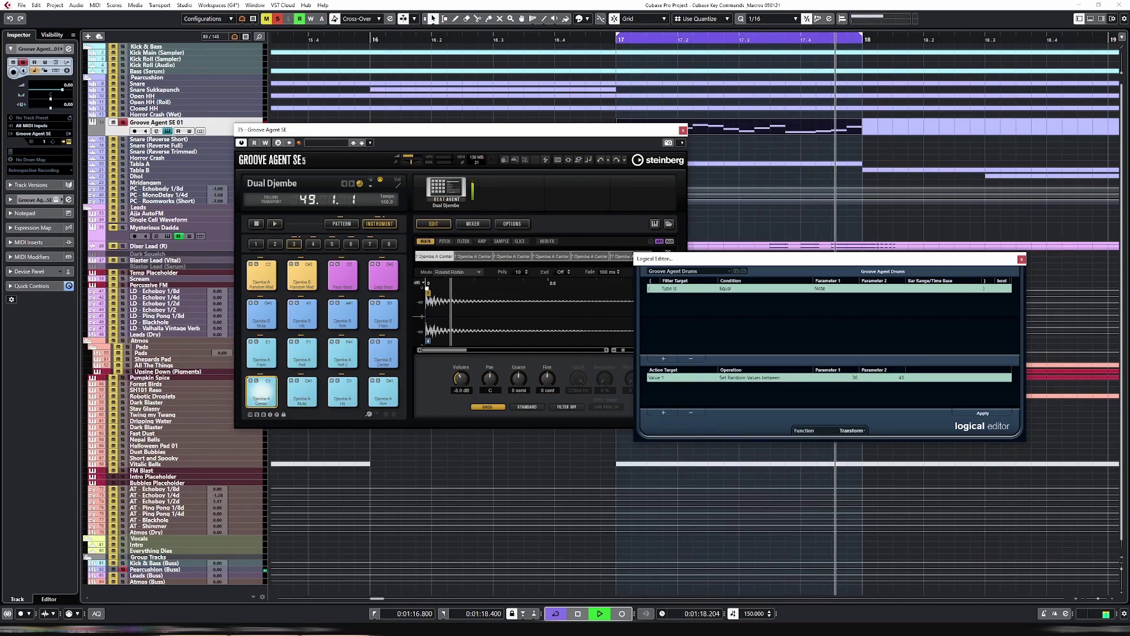
- Set the upper limit of the random pitch range to 60, apply it to the part, and play the cycled bar
key(space)
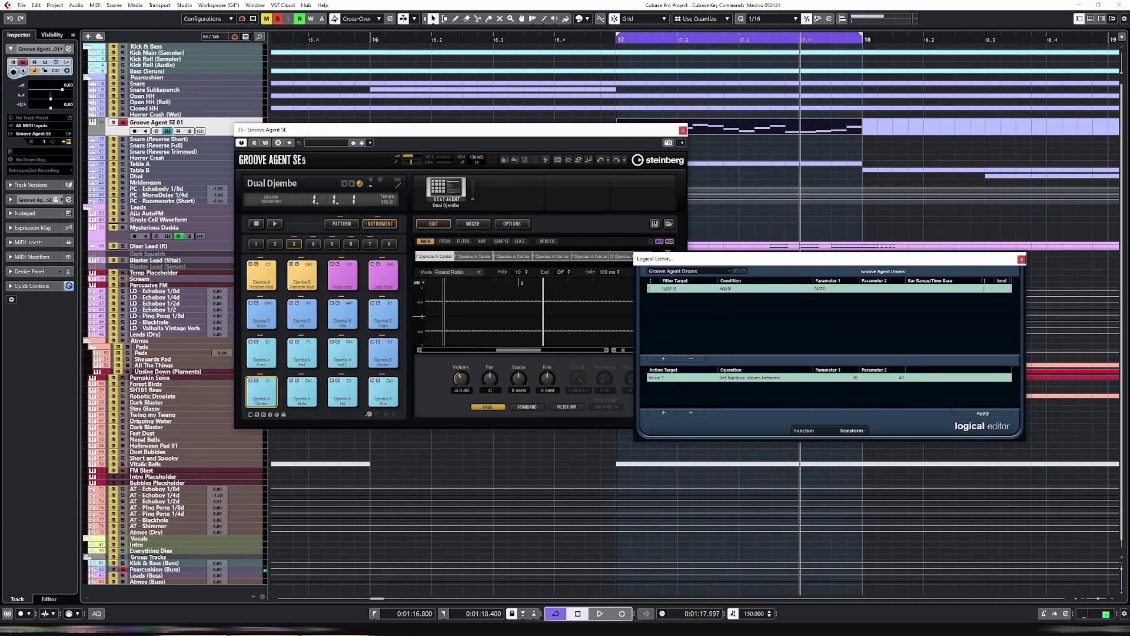
double_click(902, 378)
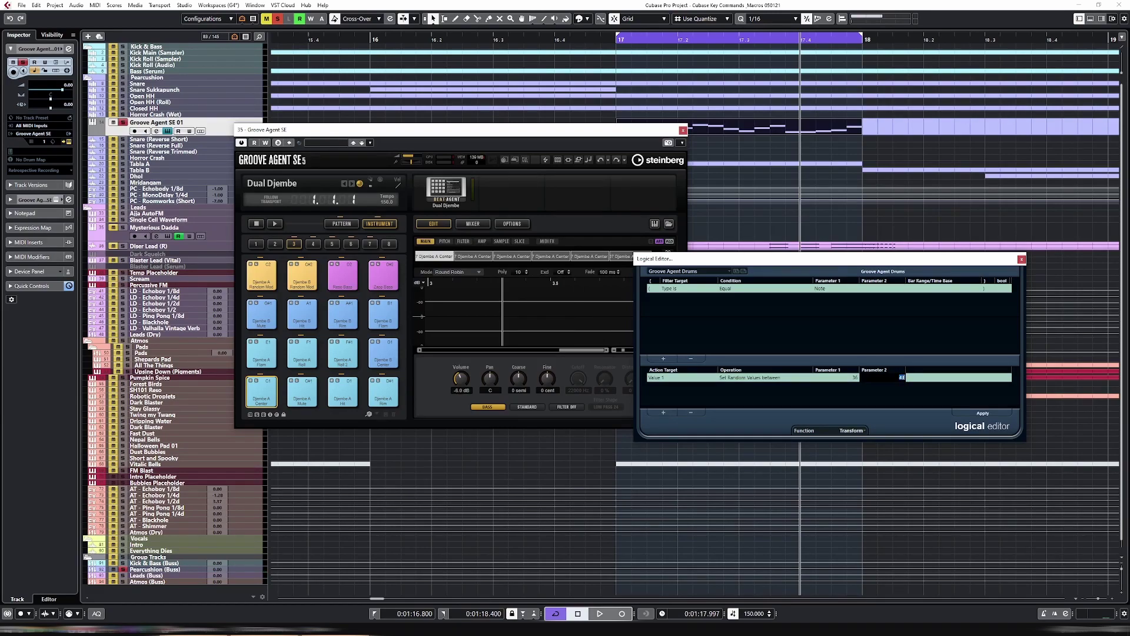
key(Return)
click(982, 414)
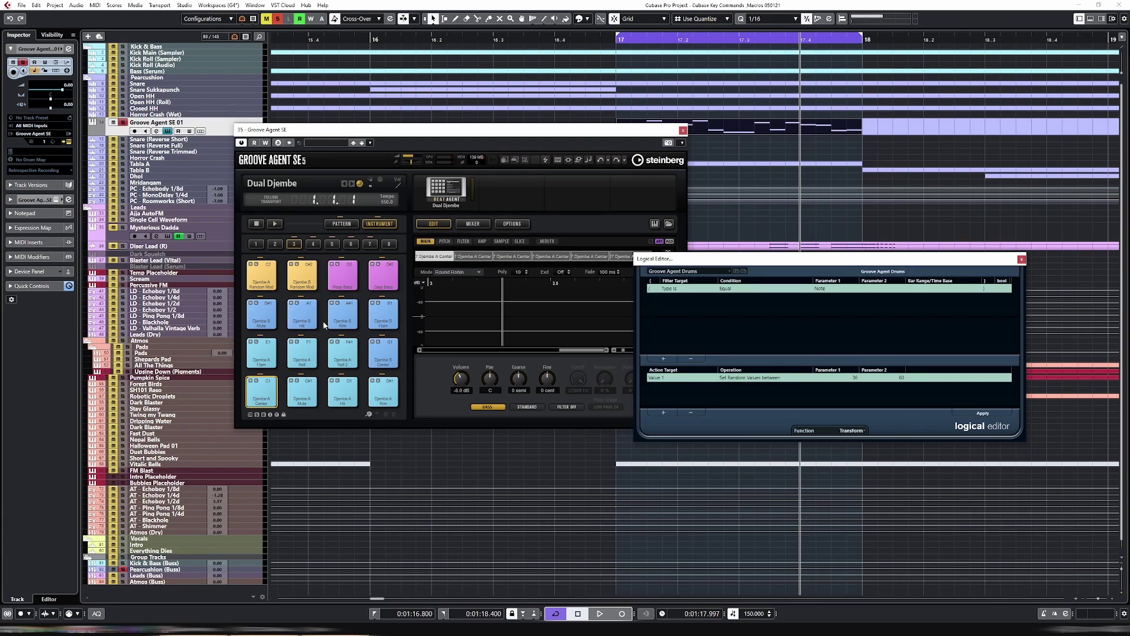
key(space)
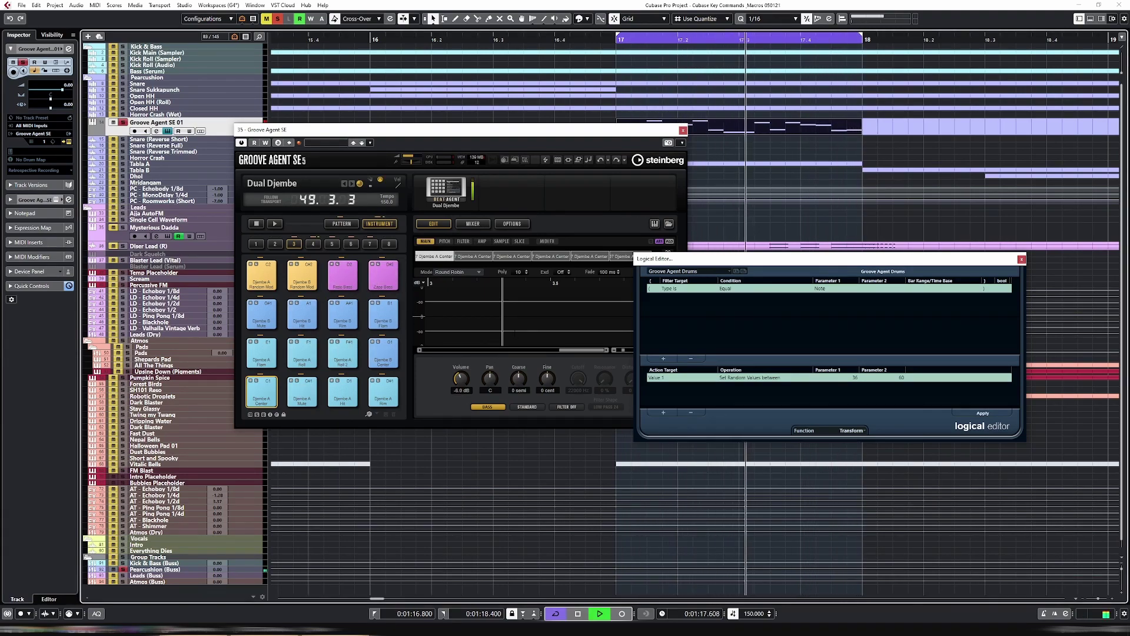
- Raise the random pitch range's upper limit to 80, apply it to the part, and stop playback
click(883, 377)
key(Return)
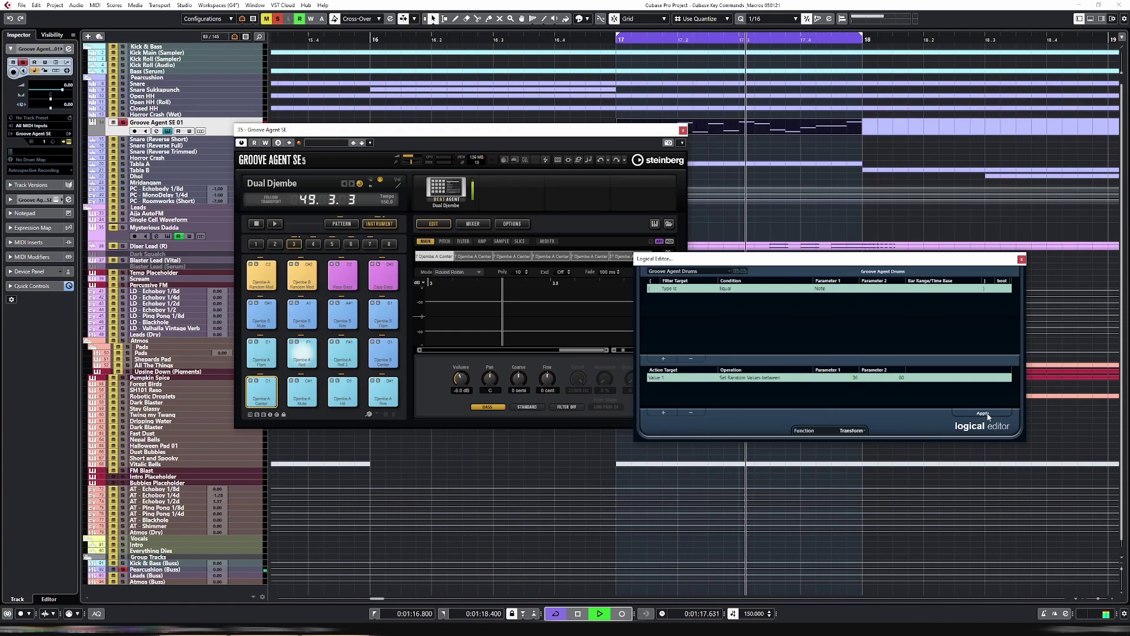
key(space)
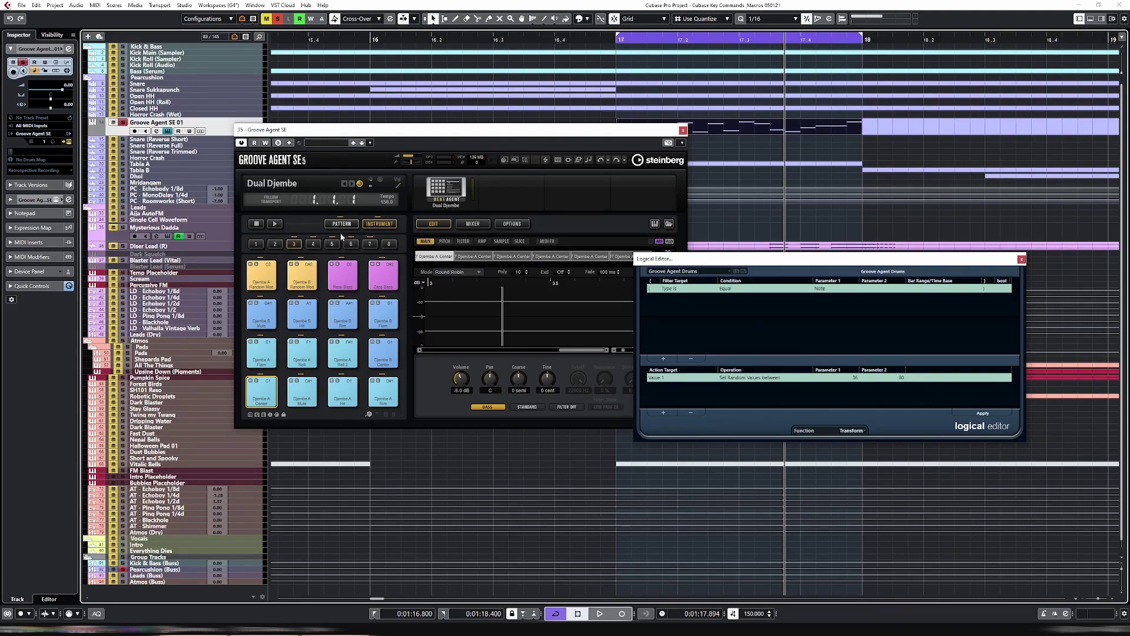
- Examine the pads in group 7 of Groove Agent SE and return to pad group 3
click(367, 244)
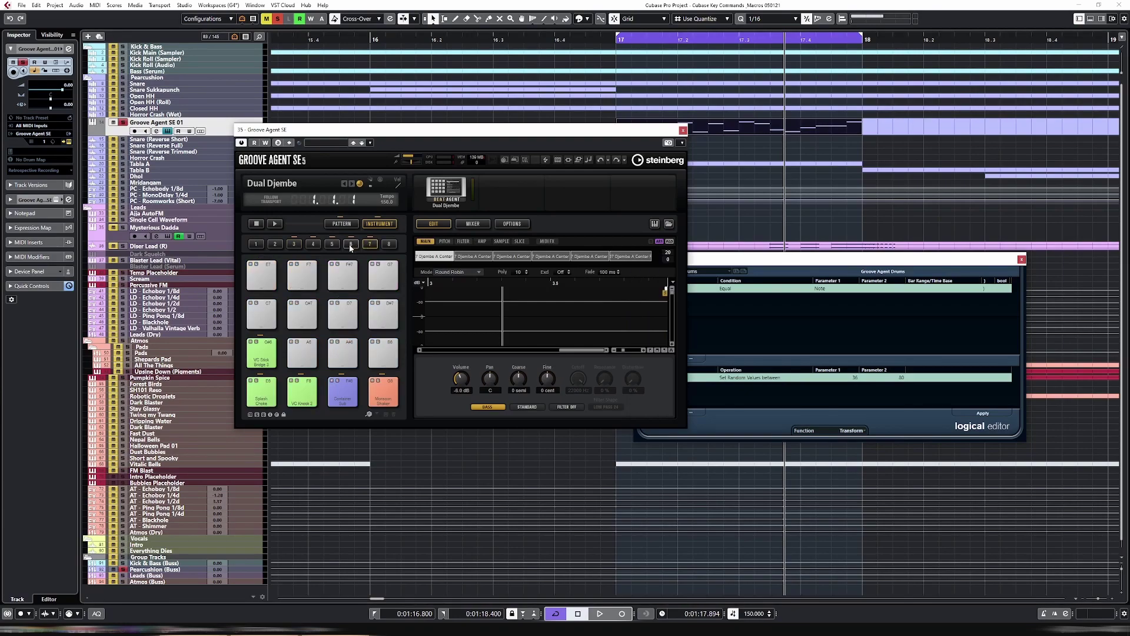
click(300, 247)
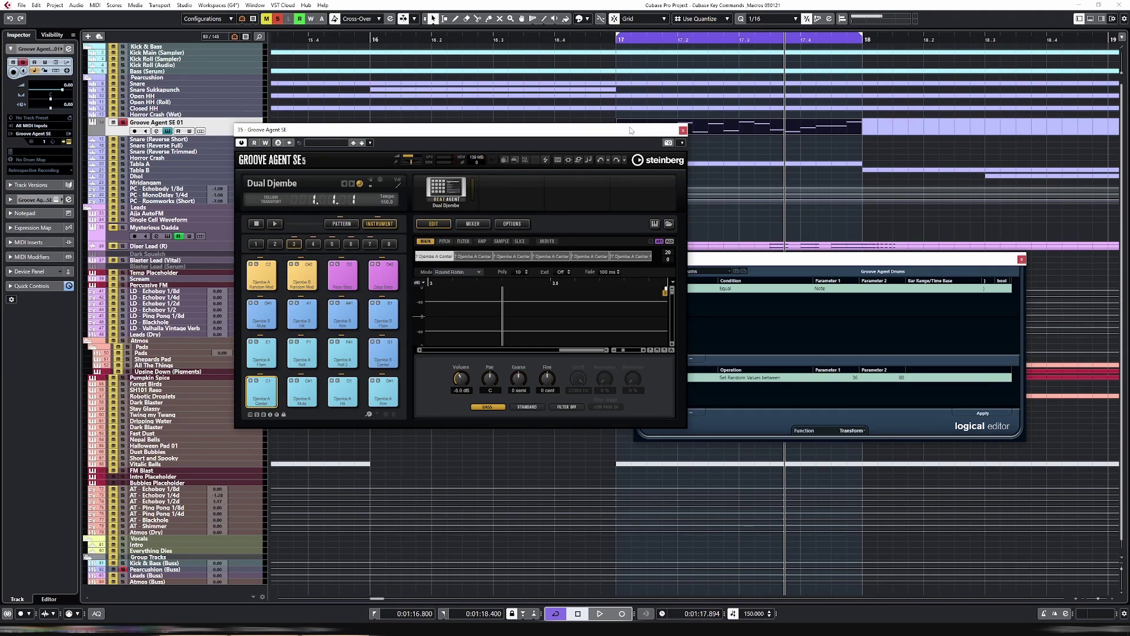
- Move Groove Agent SE and the Logical Editor clear of the bar 17 part and audition the cycled bar
drag(630, 130, 666, 277)
key(space)
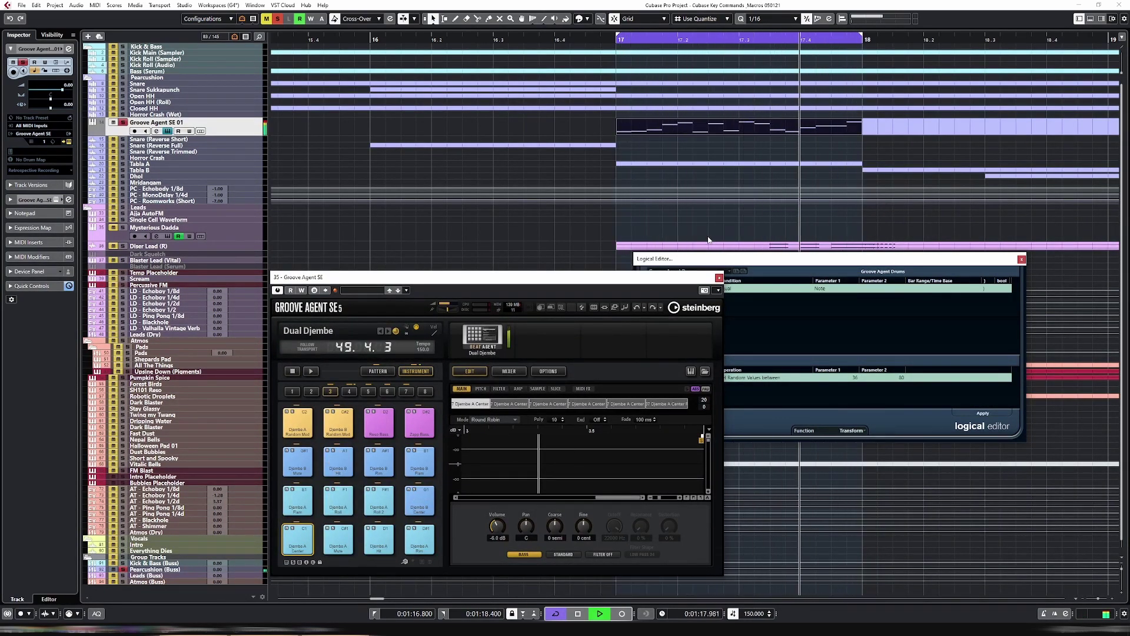
key(space)
drag(758, 268, 742, 233)
drag(566, 277, 493, 244)
click(716, 231)
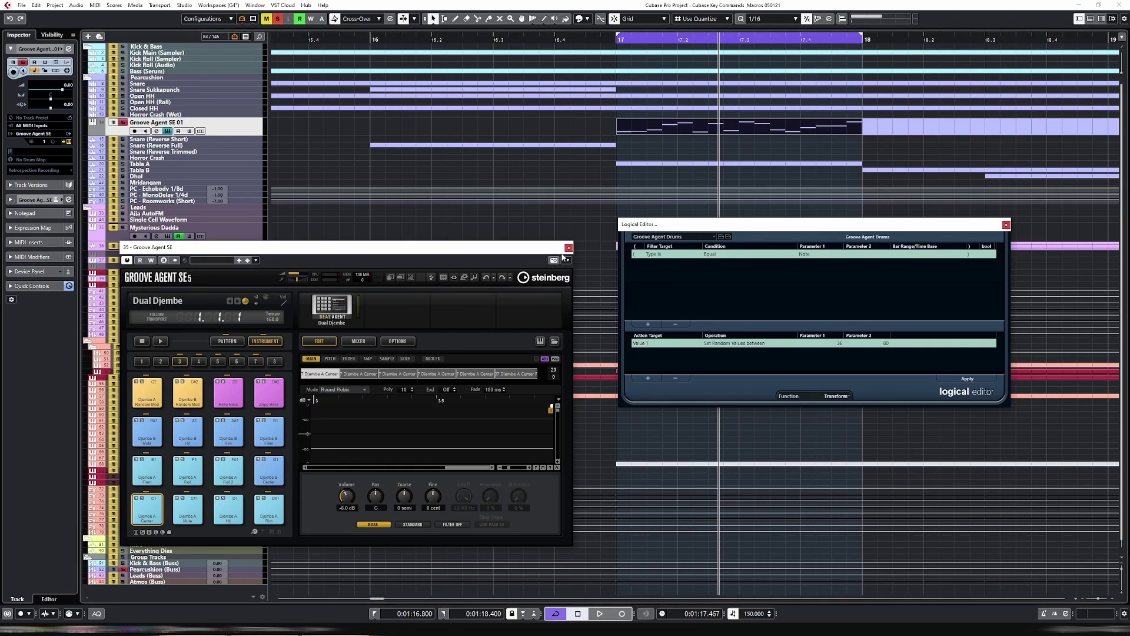
drag(464, 250, 604, 268)
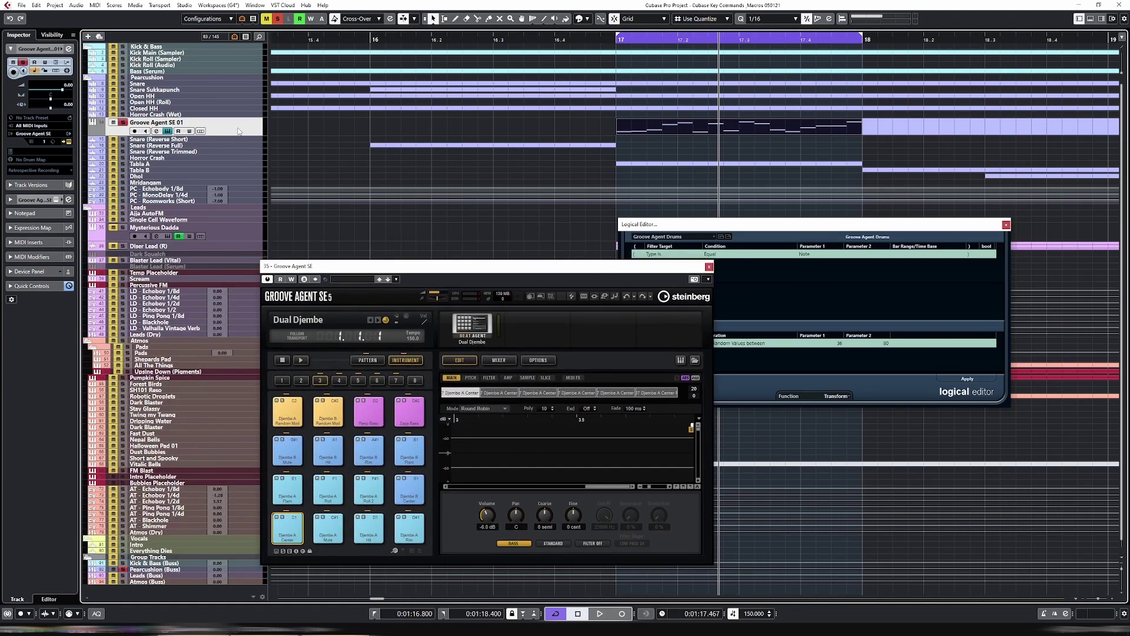
- Add Density as the first MIDI insert on the Groove Agent SE 01 track and set it to 50 %
click(10, 200)
click(39, 202)
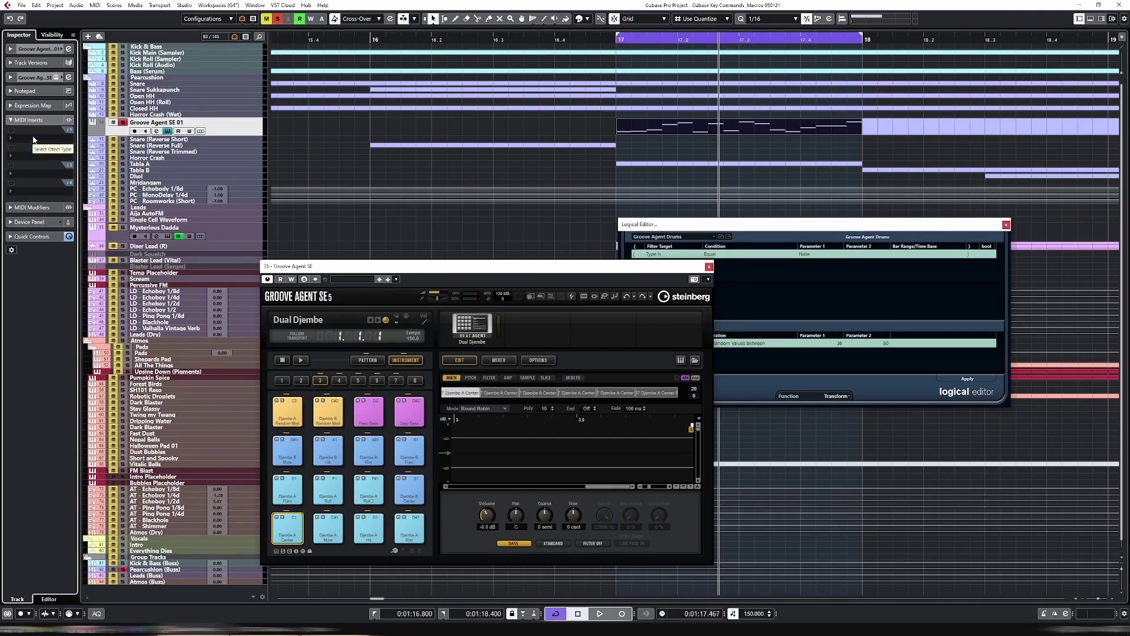
click(33, 140)
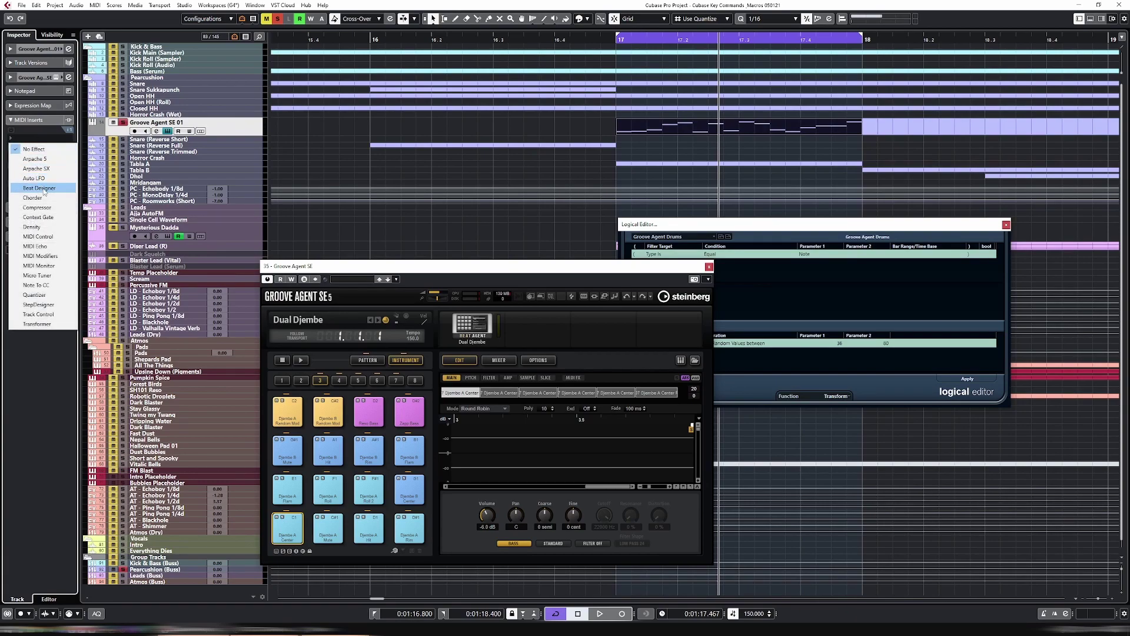
click(33, 227)
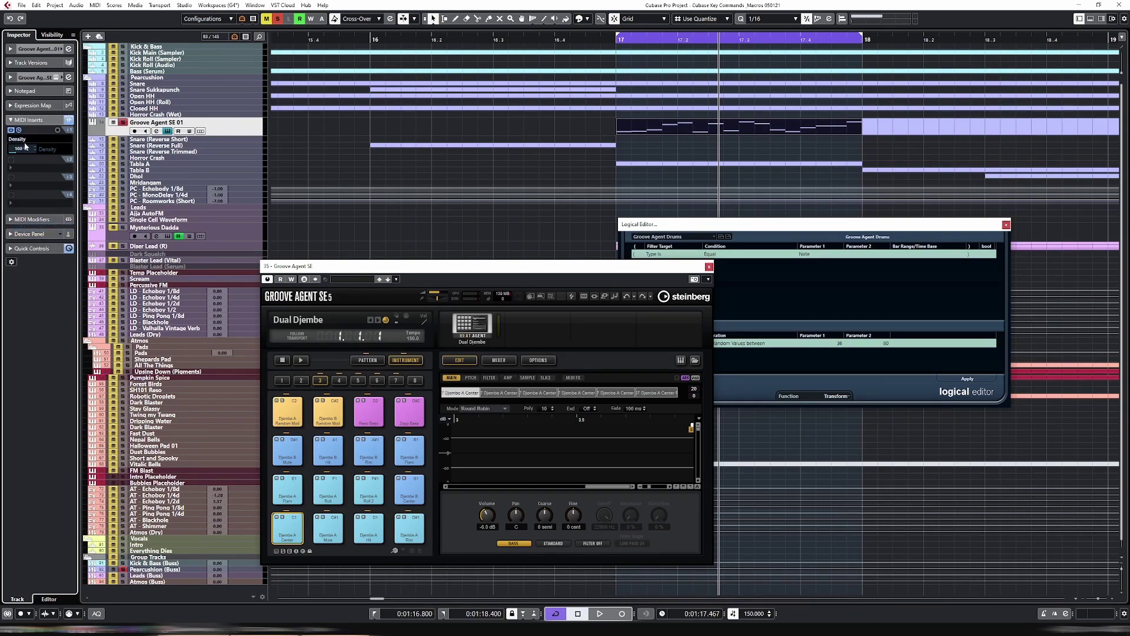
scroll(21, 149, down, 6)
scroll(23, 152, down, 1)
- Audition the cycled bar with the Density effect, stop playback, and switch Density off
key(space)
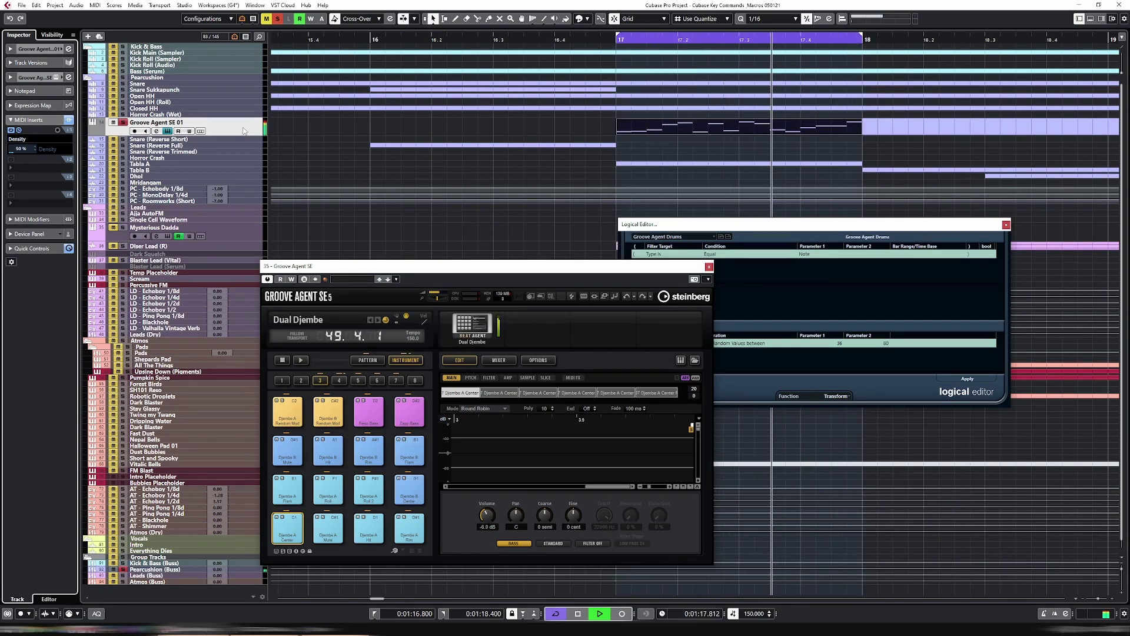
key(space)
click(11, 130)
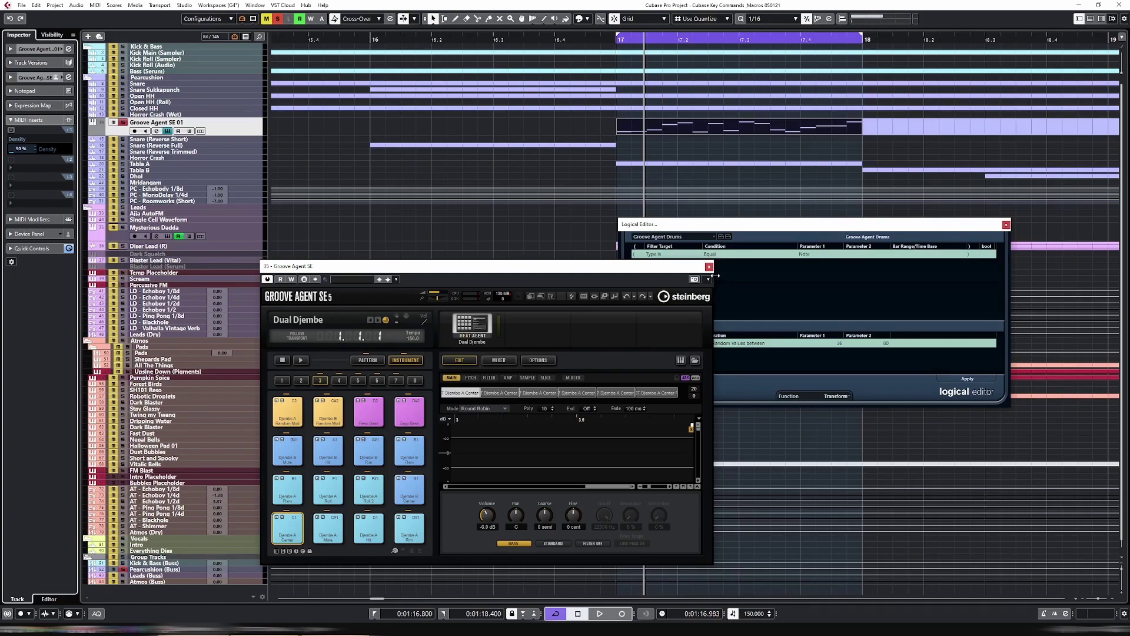
- Separate the two floating windows and close both the Logical Editor and Groove Agent SE
drag(663, 268, 548, 249)
drag(690, 227, 745, 248)
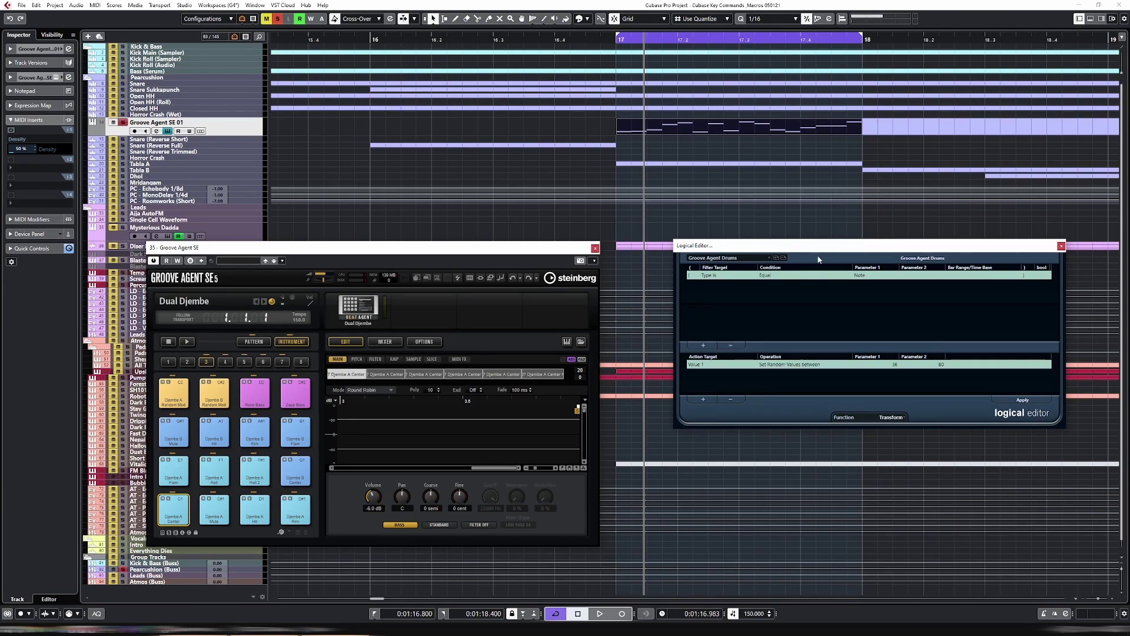
click(1061, 246)
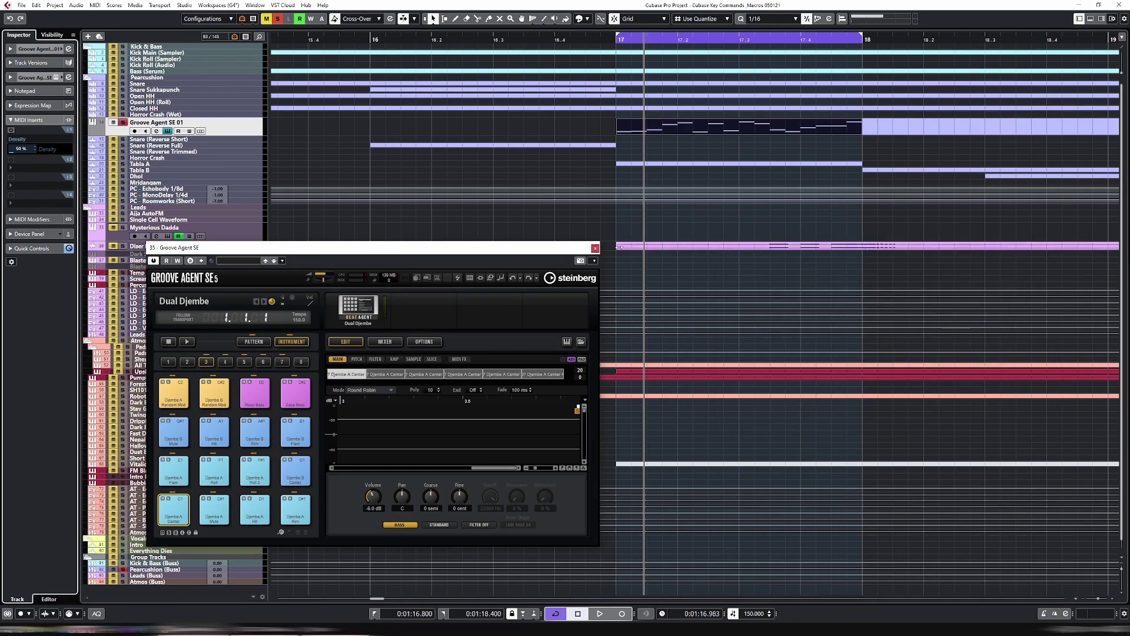
click(595, 247)
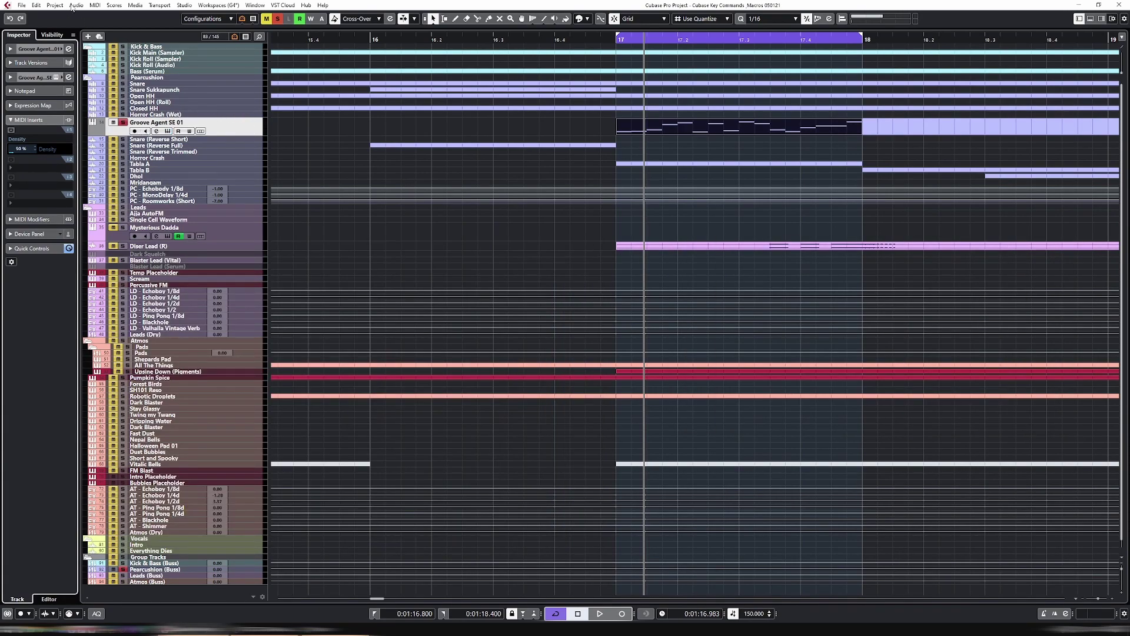
- Open Key Commands and expand the Random Mutes macro to examine its command sequence
click(37, 6)
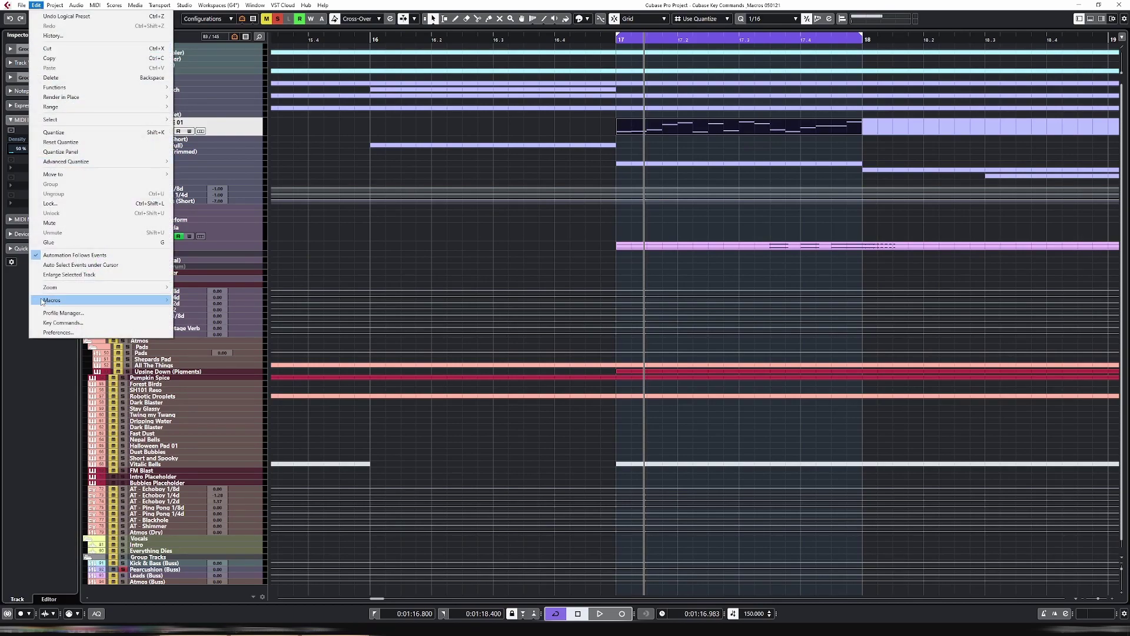
click(63, 322)
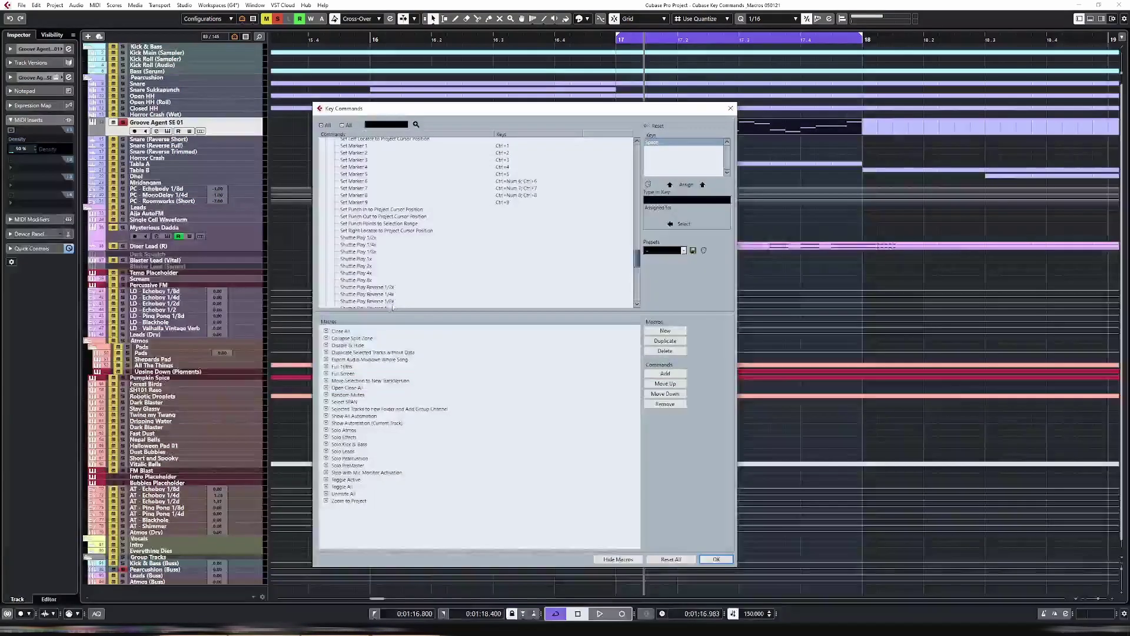
click(326, 395)
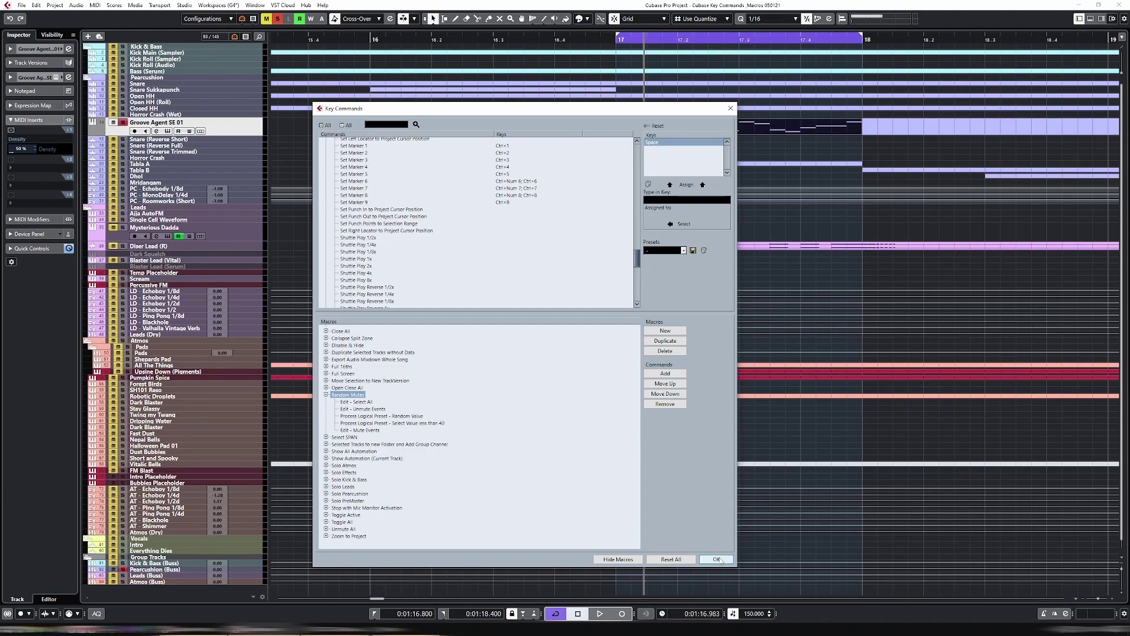
- Look up the key assigned to Random Mutes in the Macro command category and close Key Commands
scroll(391, 211, up, 10)
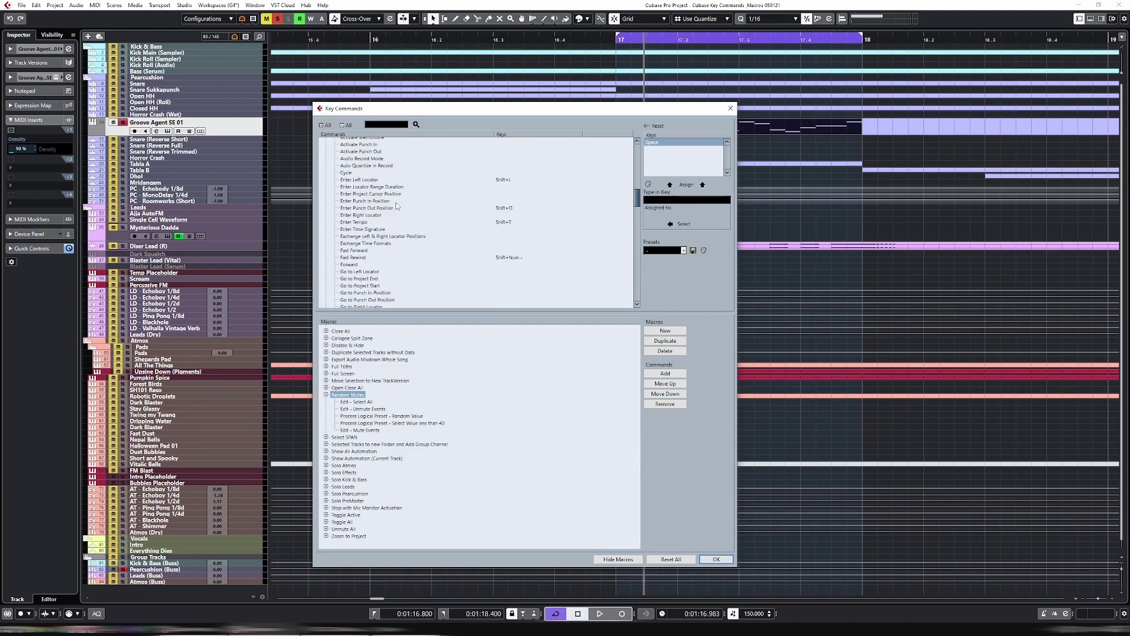
scroll(391, 211, down, 5)
click(347, 227)
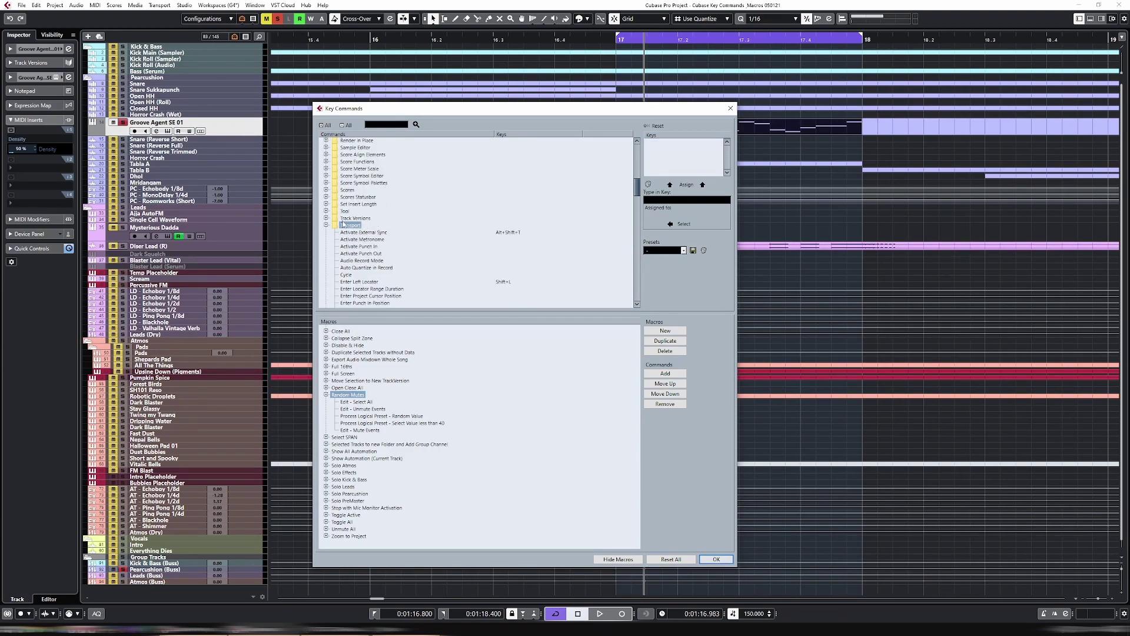
scroll(347, 224, up, 5)
scroll(346, 222, up, 6)
click(325, 238)
scroll(327, 235, down, 4)
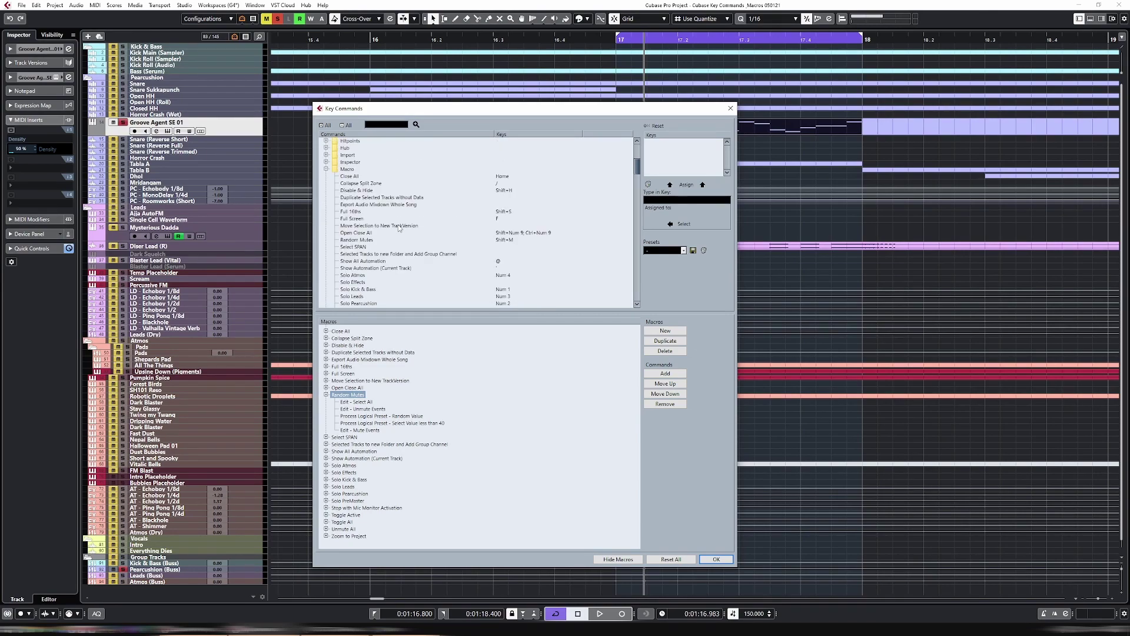
click(361, 240)
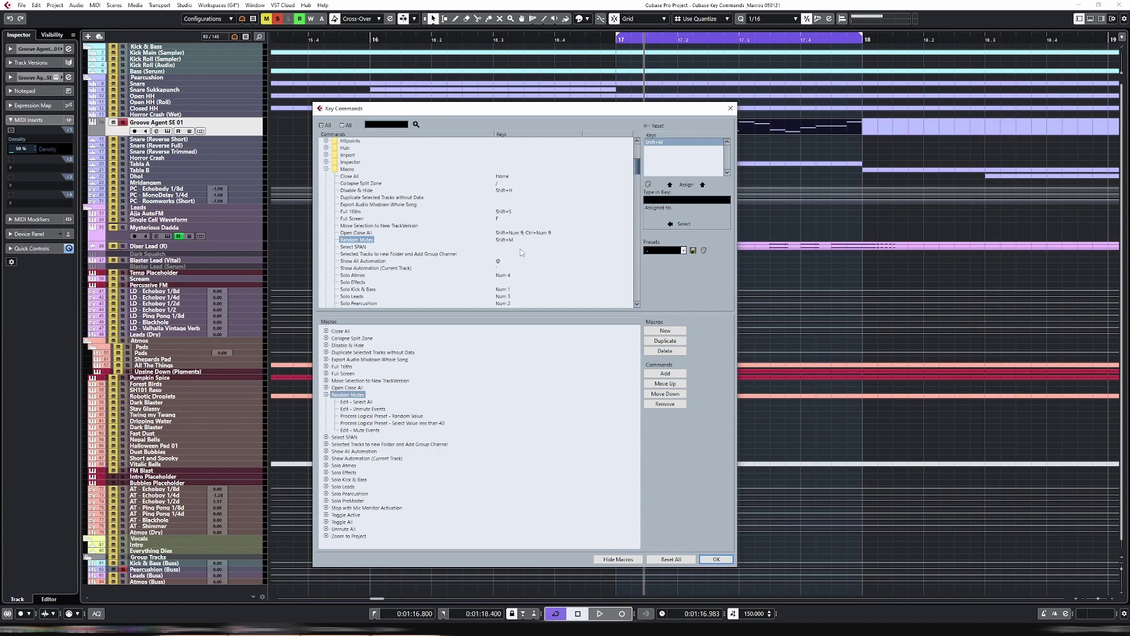
click(730, 109)
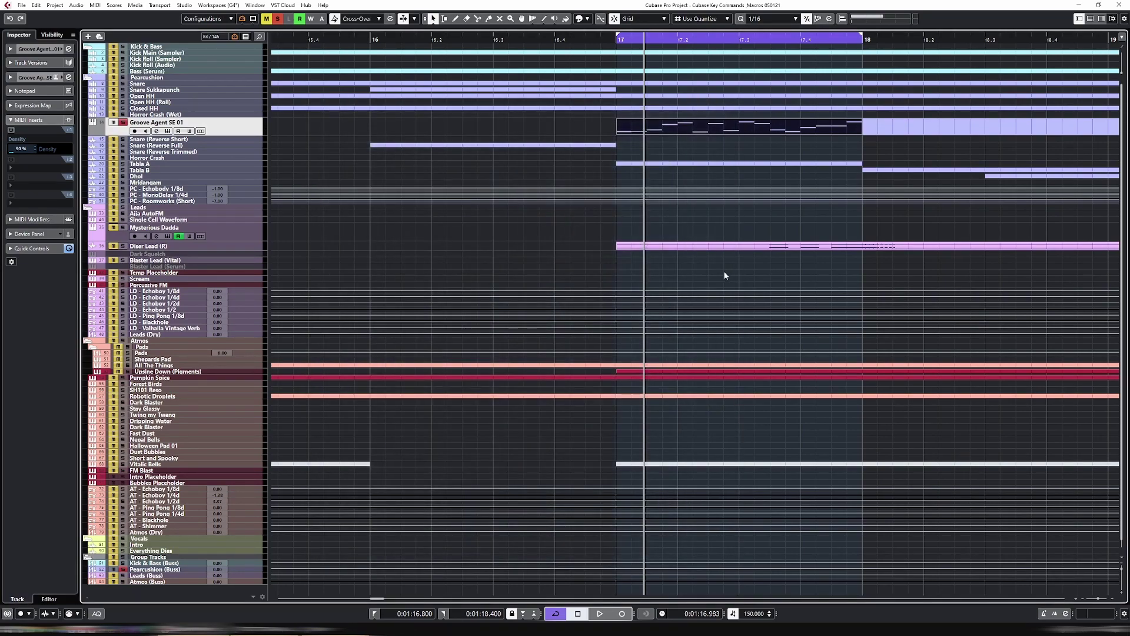
- Open the bar 17 part in the Key Editor, run Random Mutes on its notes during cycle playback, and close the editor
key(Return)
scroll(560, 313, down, 3)
drag(559, 313, 929, 510)
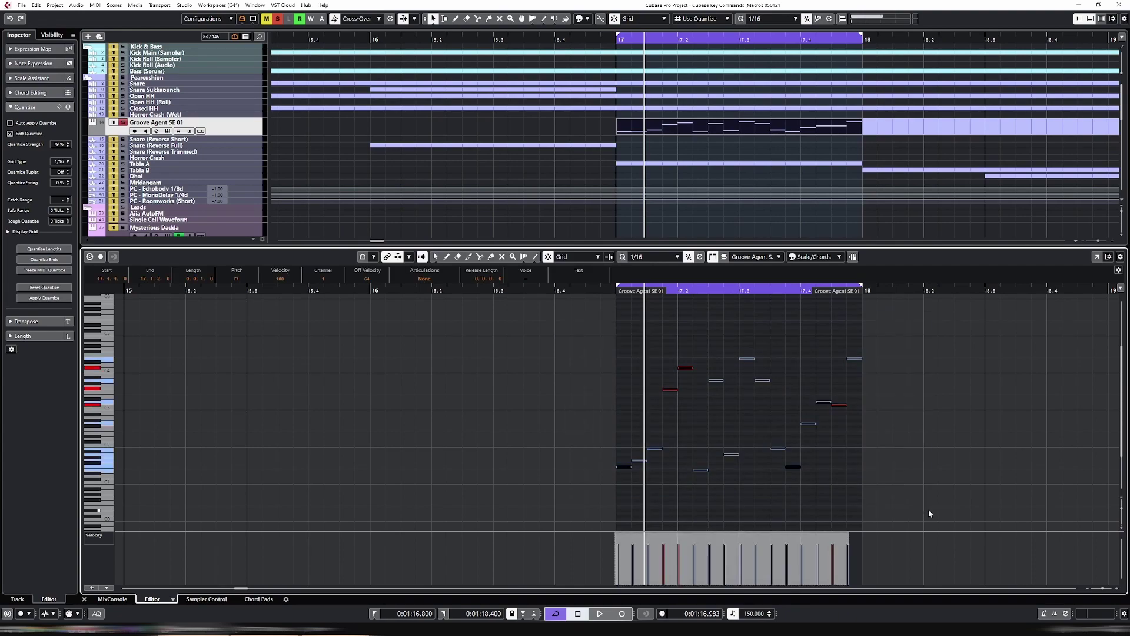
key(space)
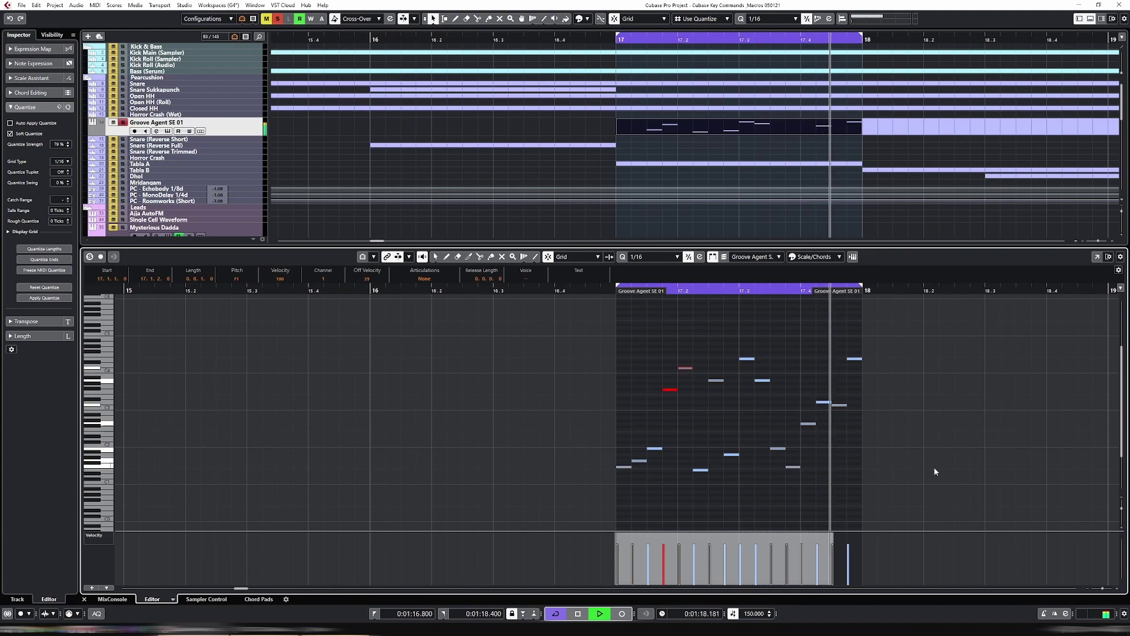
key(Return)
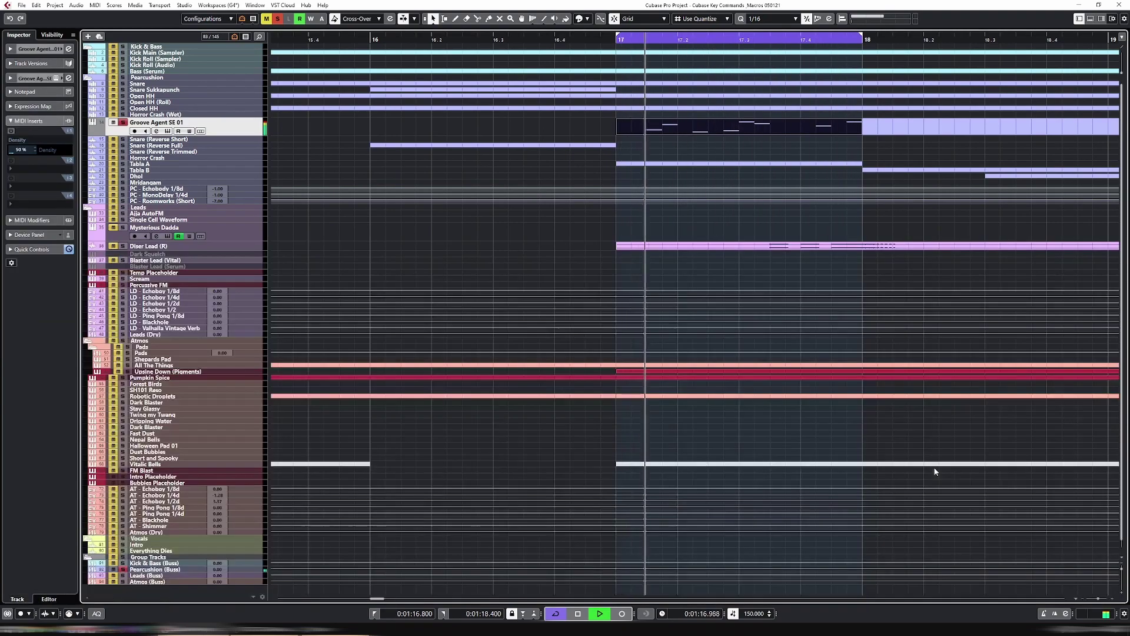
key(space)
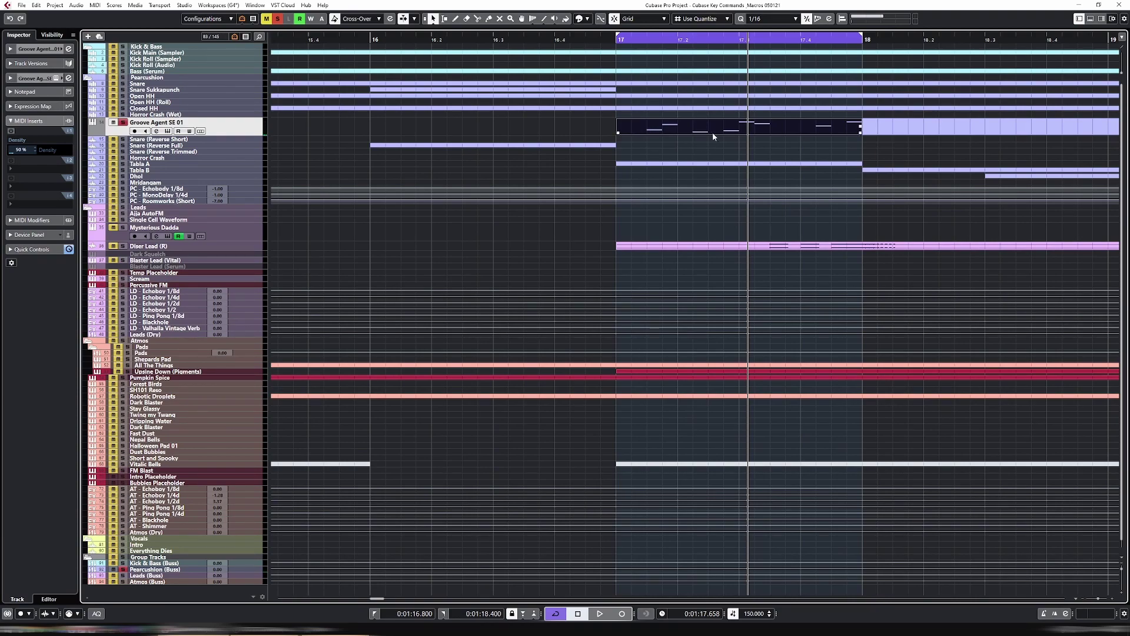
- Open the Logical Editor, load the Length 1_16 preset to examine its settings, and close the editor
key(g)
key(g)
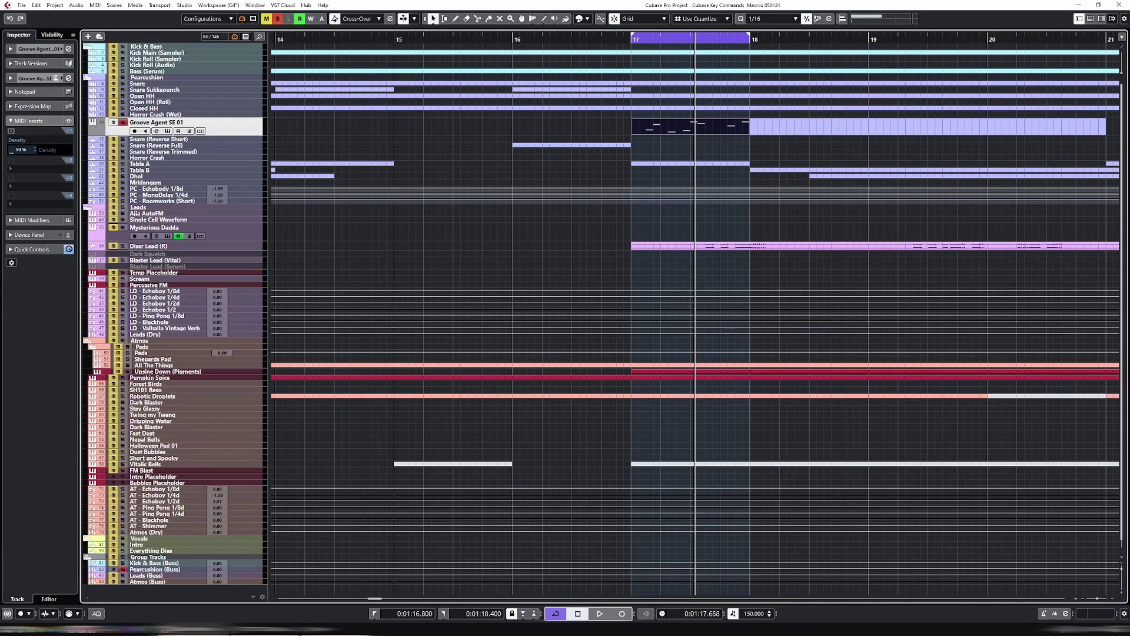
scroll(694, 318, right, 2)
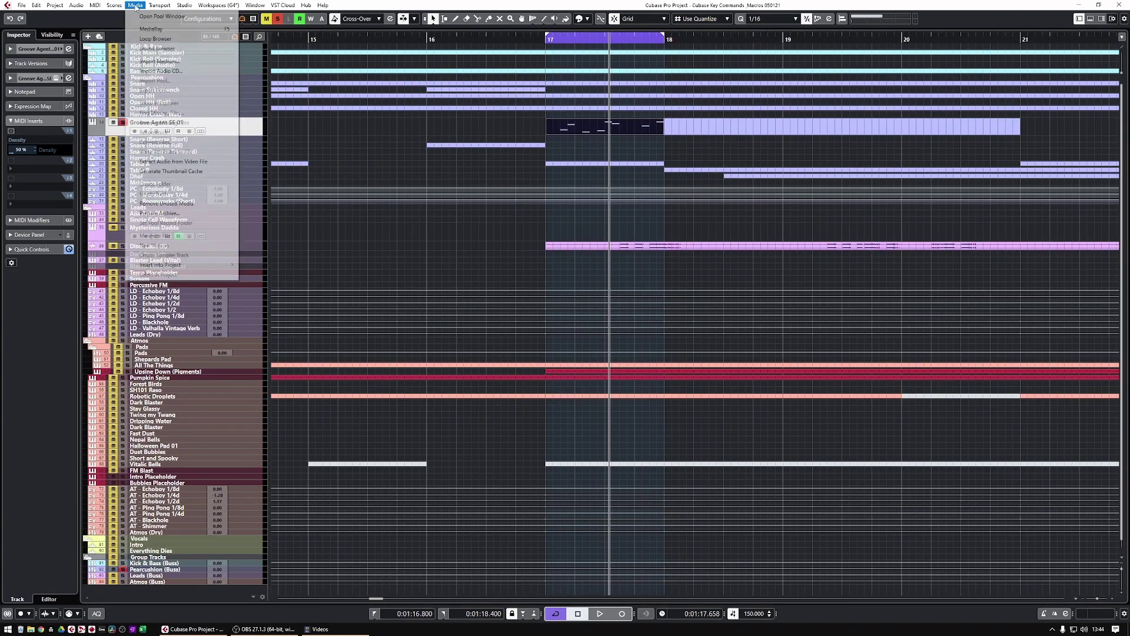
click(76, 5)
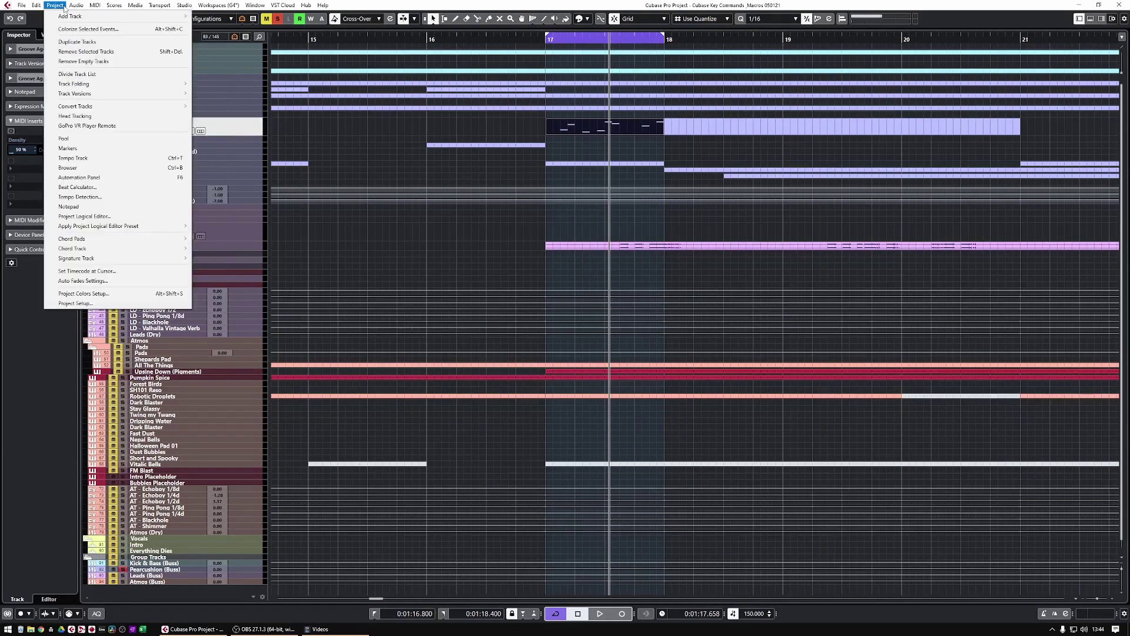
mouse_move(55, 5)
mouse_move(94, 5)
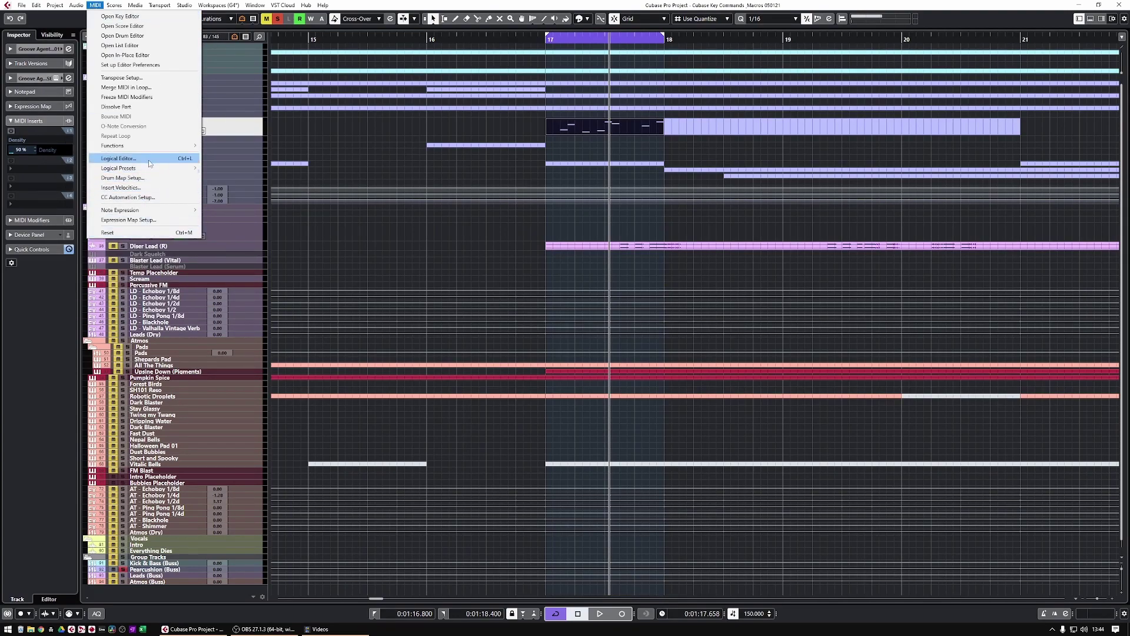
click(118, 158)
drag(806, 252, 668, 251)
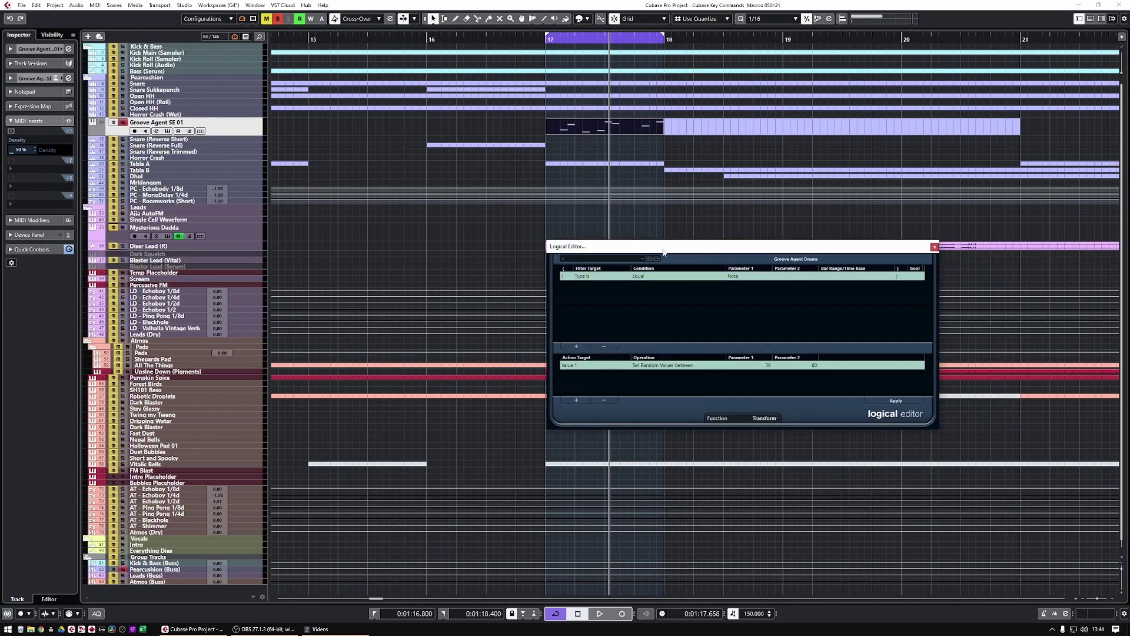
click(639, 259)
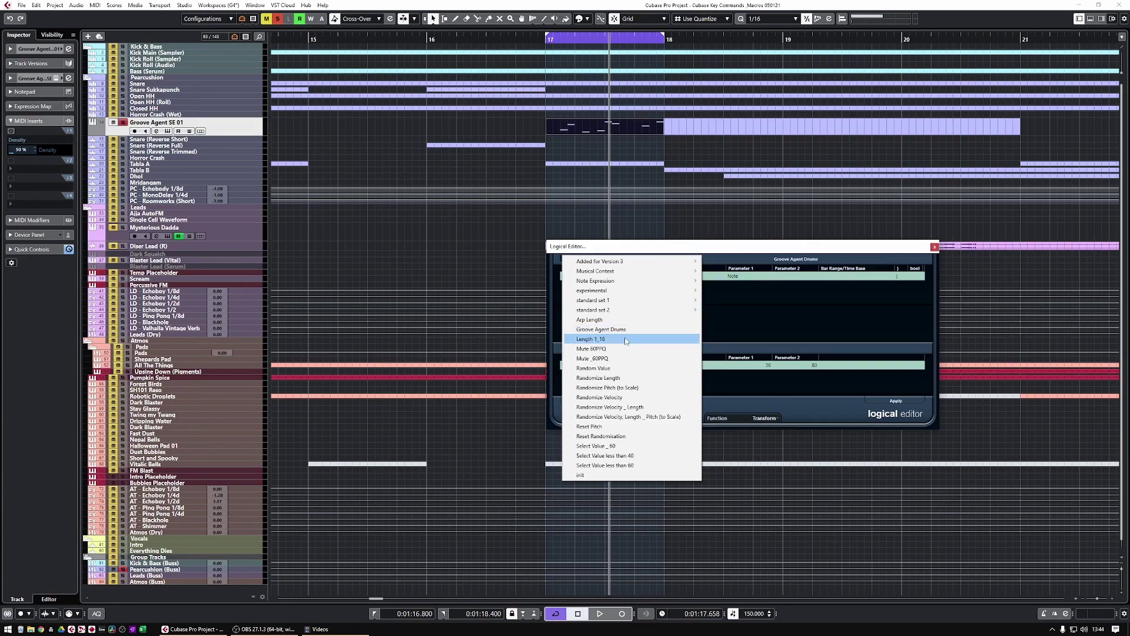
click(625, 341)
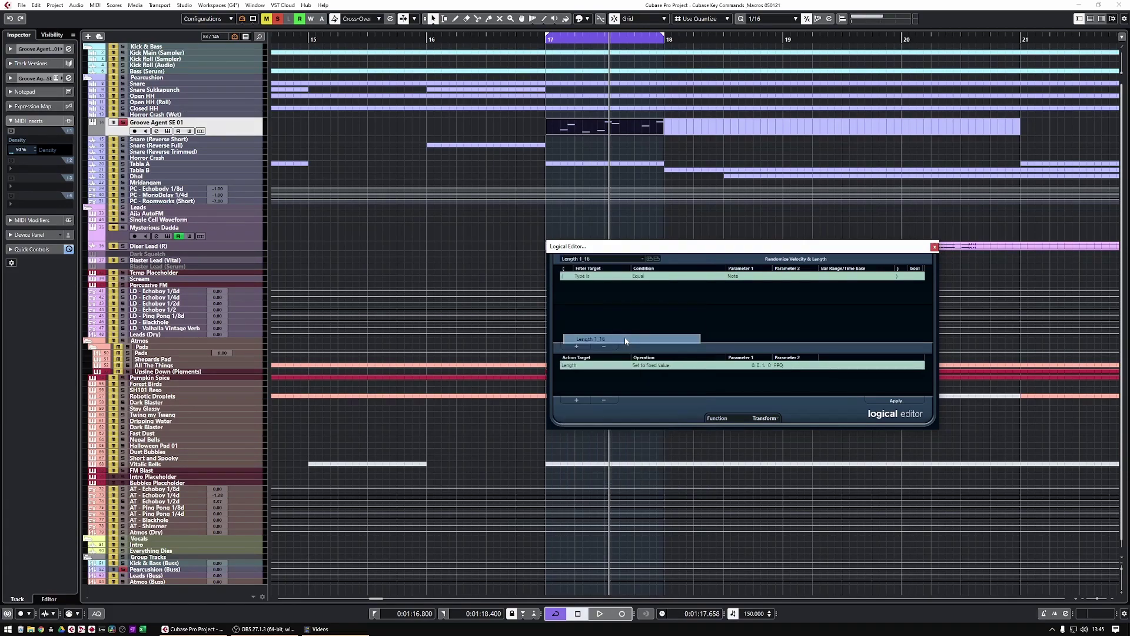
click(934, 246)
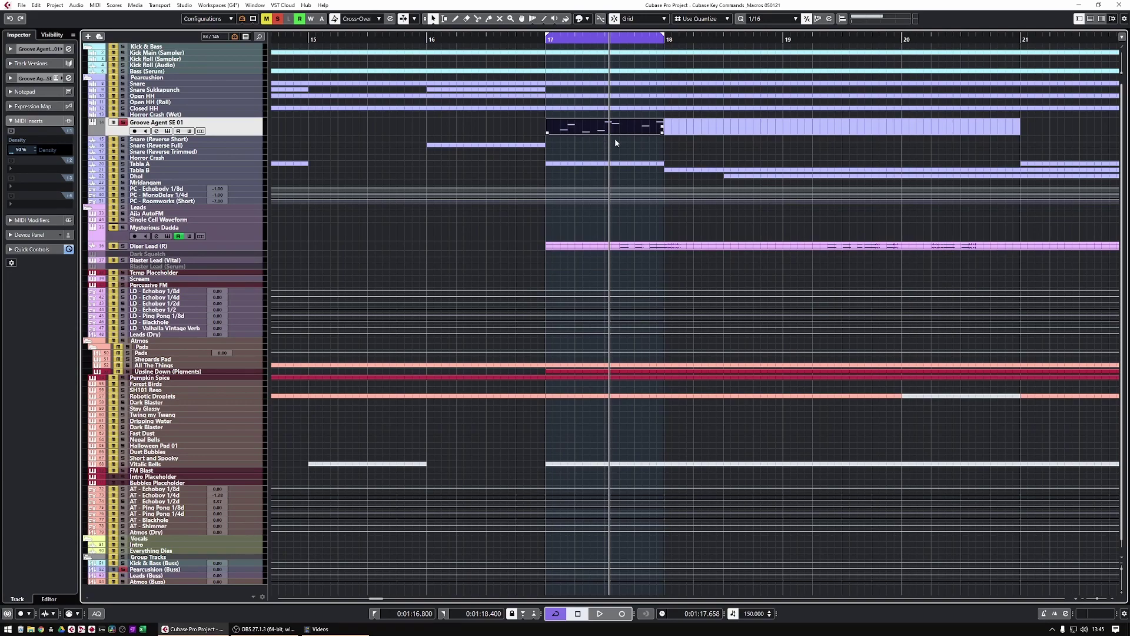
- Open the bar 17 part of Groove Agent SE 01 in the Key Editor and select all its notes
double_click(607, 137)
drag(489, 303, 705, 460)
key(alt+s)
key(h)
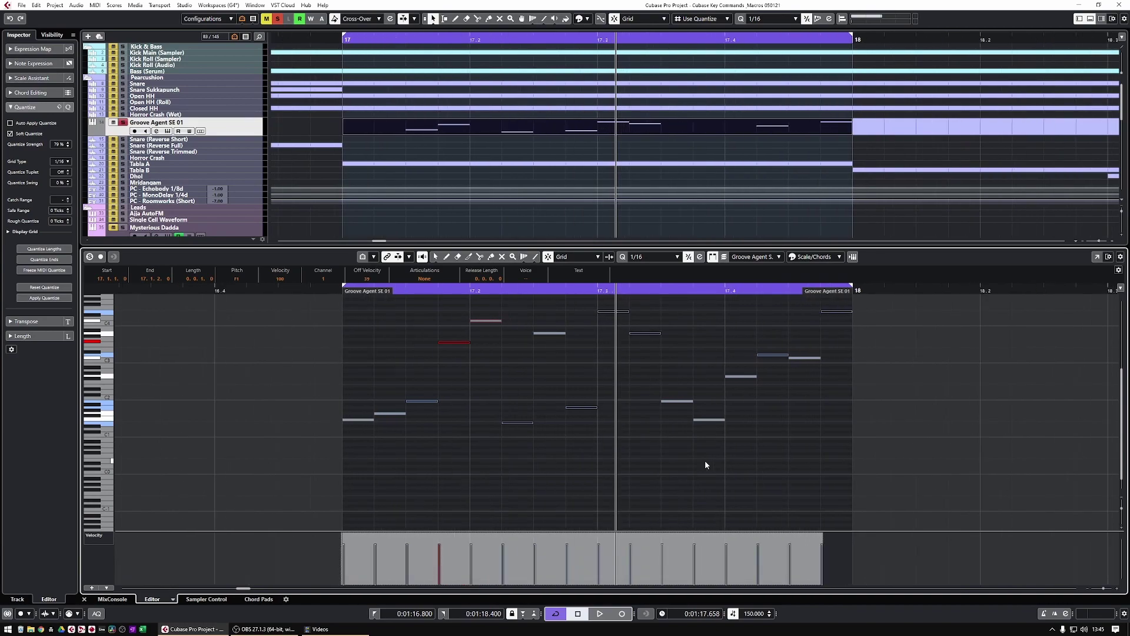
- Shorten the selected notes using a 1/128 quantize value, and return the quantize setting to 1/16
click(658, 258)
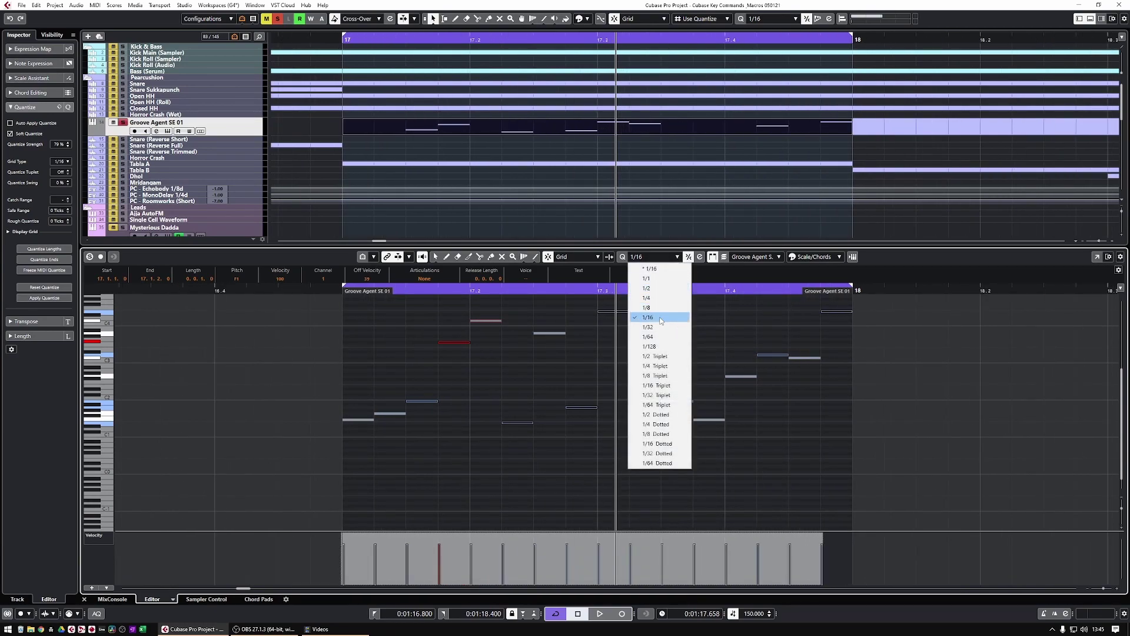
click(647, 345)
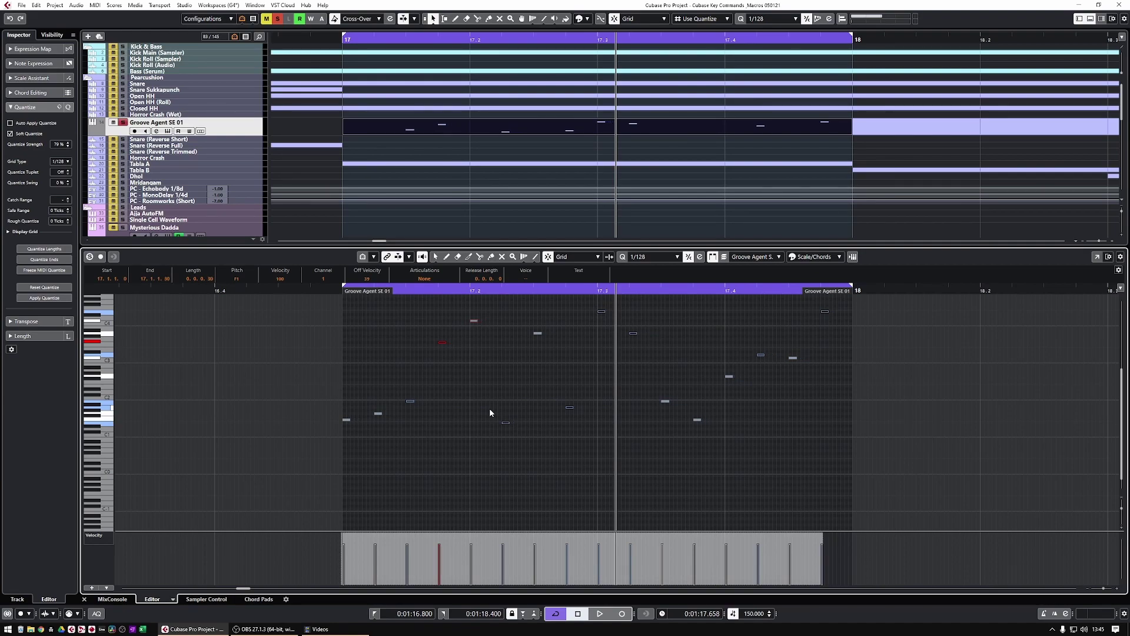
click(655, 259)
click(666, 319)
- Apply the Logical Editor's Length 1_16 preset to the selected notes, keeping the editor window clear of them
click(54, 6)
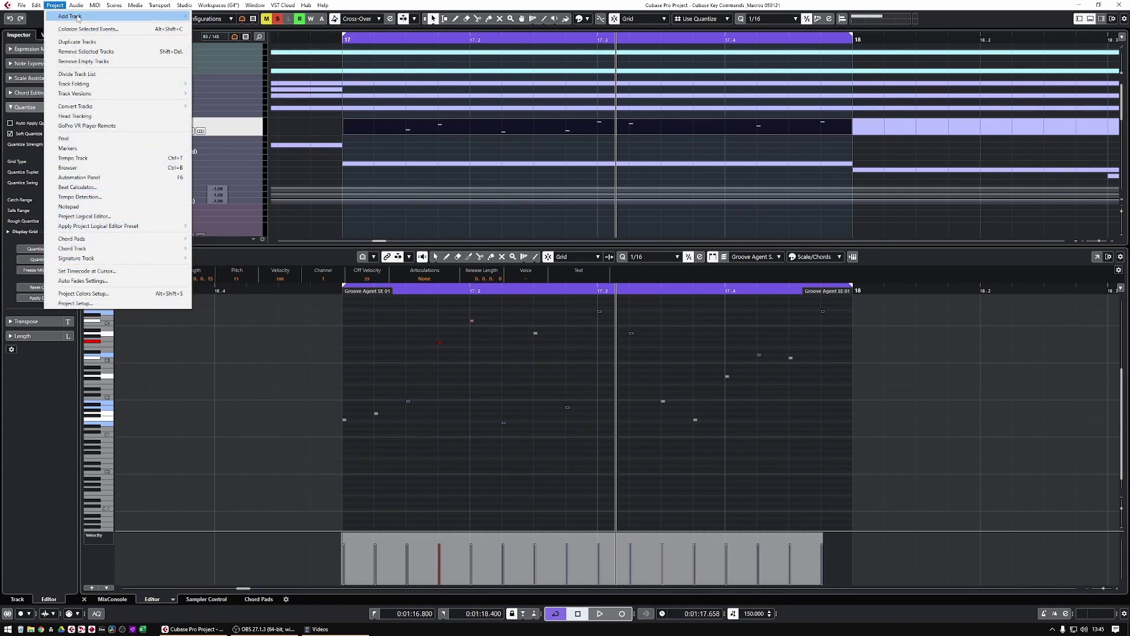
mouse_move(95, 6)
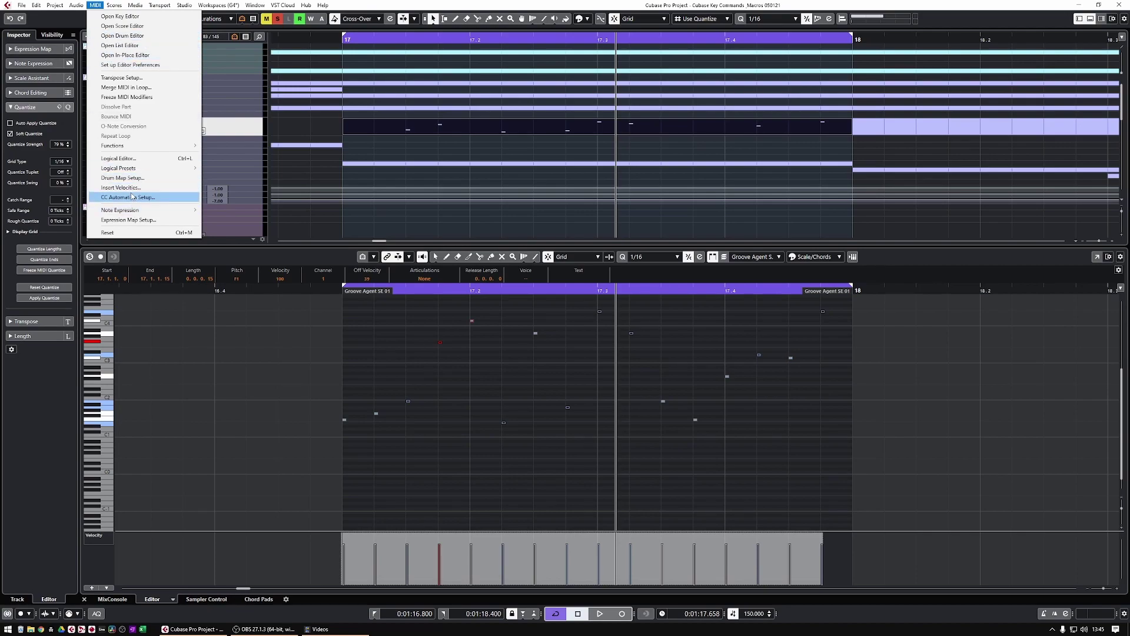
click(133, 159)
click(622, 259)
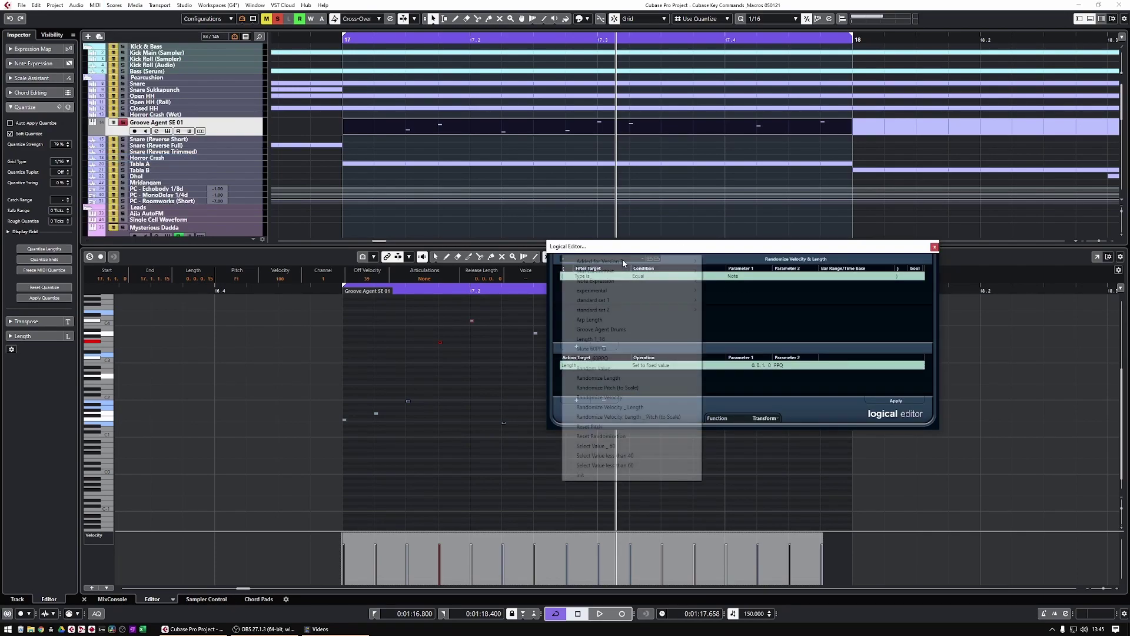
click(619, 339)
drag(619, 246, 782, 215)
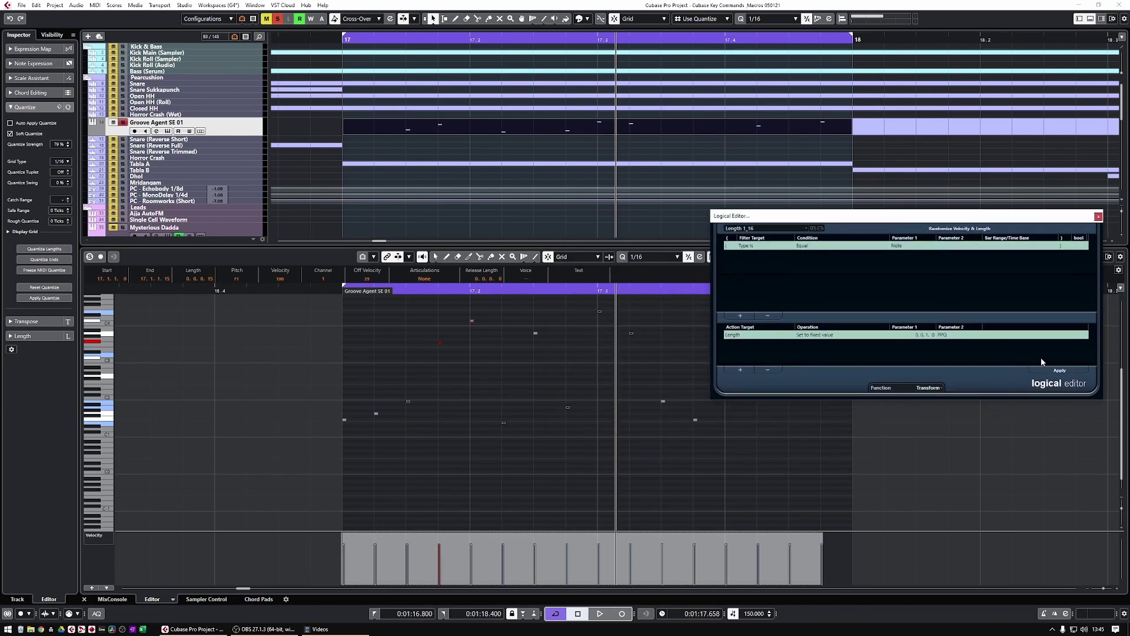
click(1072, 372)
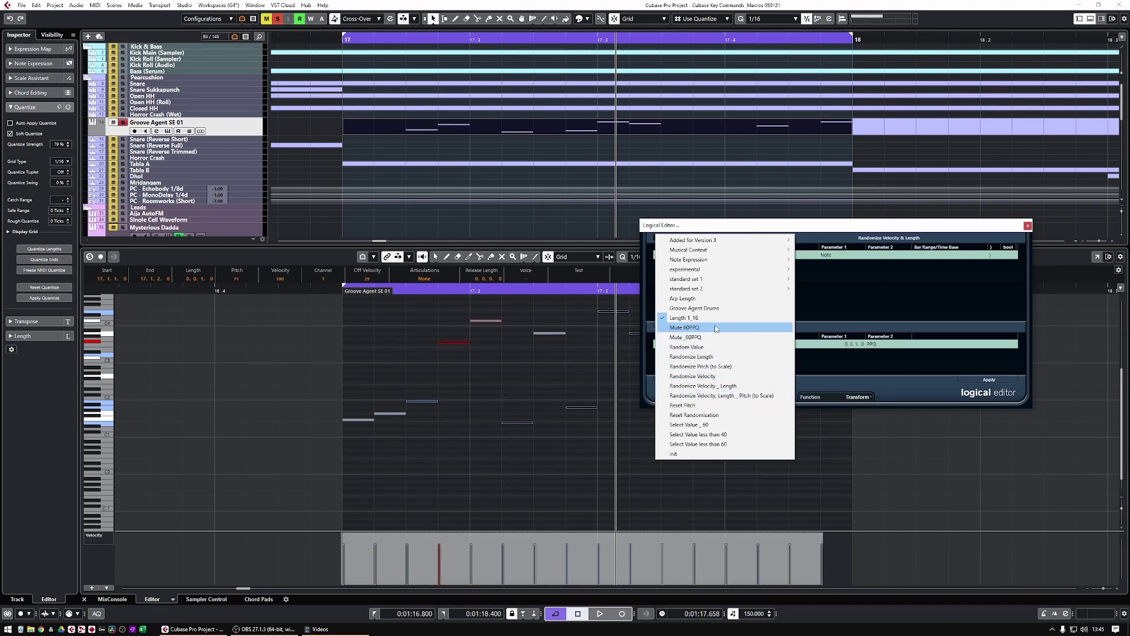
- Load the Randomize Length preset in the Logical Editor, and close both it and the Key Editor
click(727, 358)
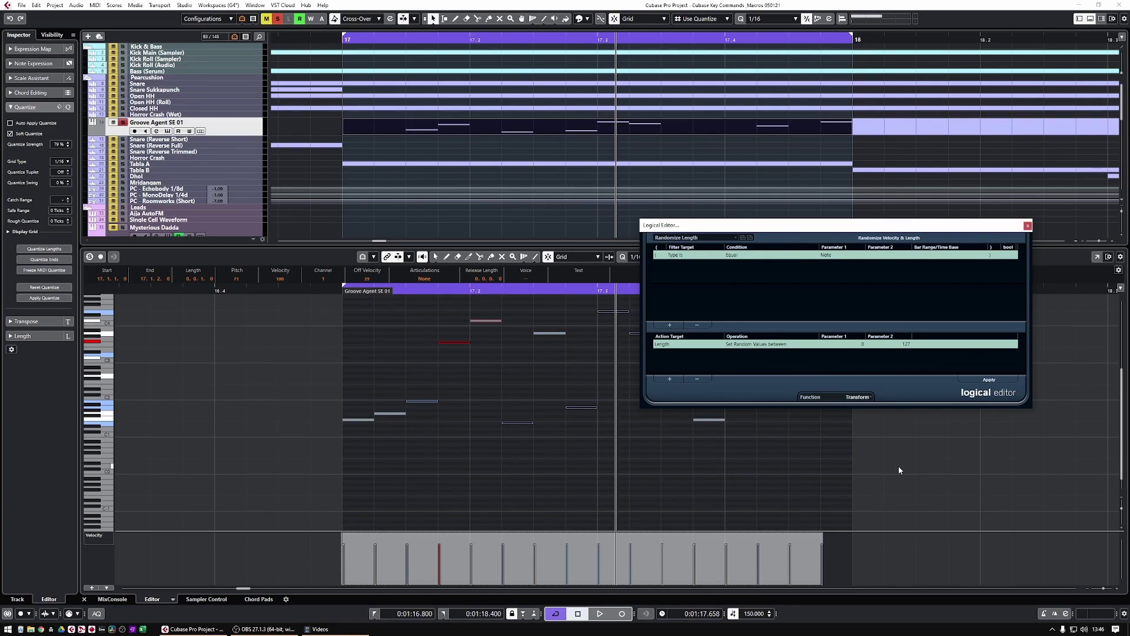
click(1028, 226)
key(ctrl+alt+e)
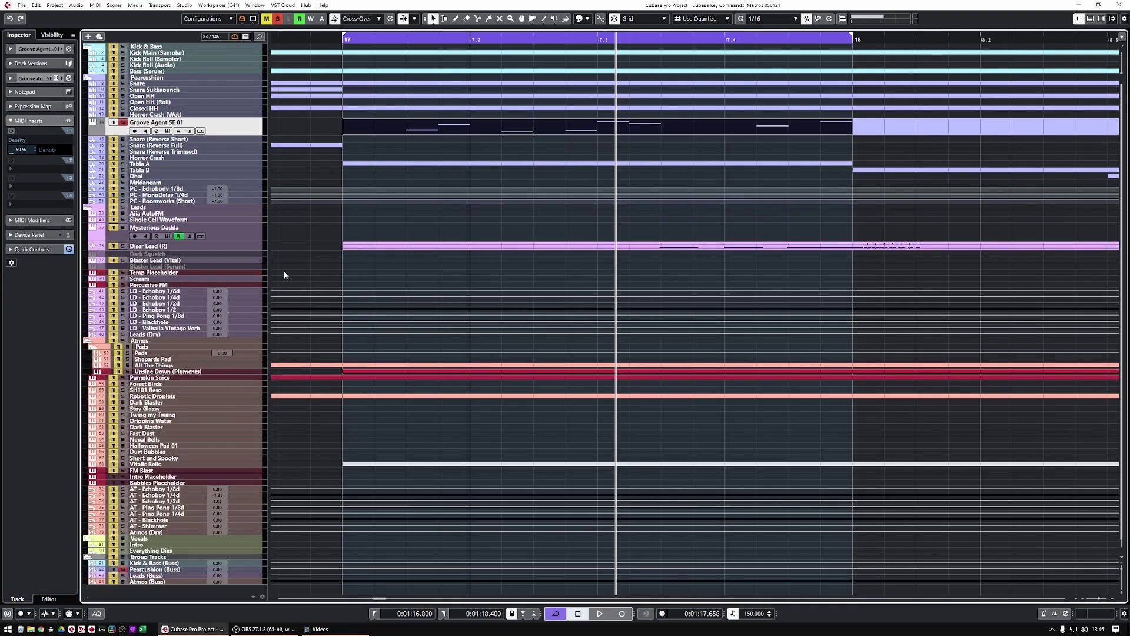
- Select the Mysterious Dadda track and its long MIDI part spanning bars 177 to 191
click(258, 235)
key(g)
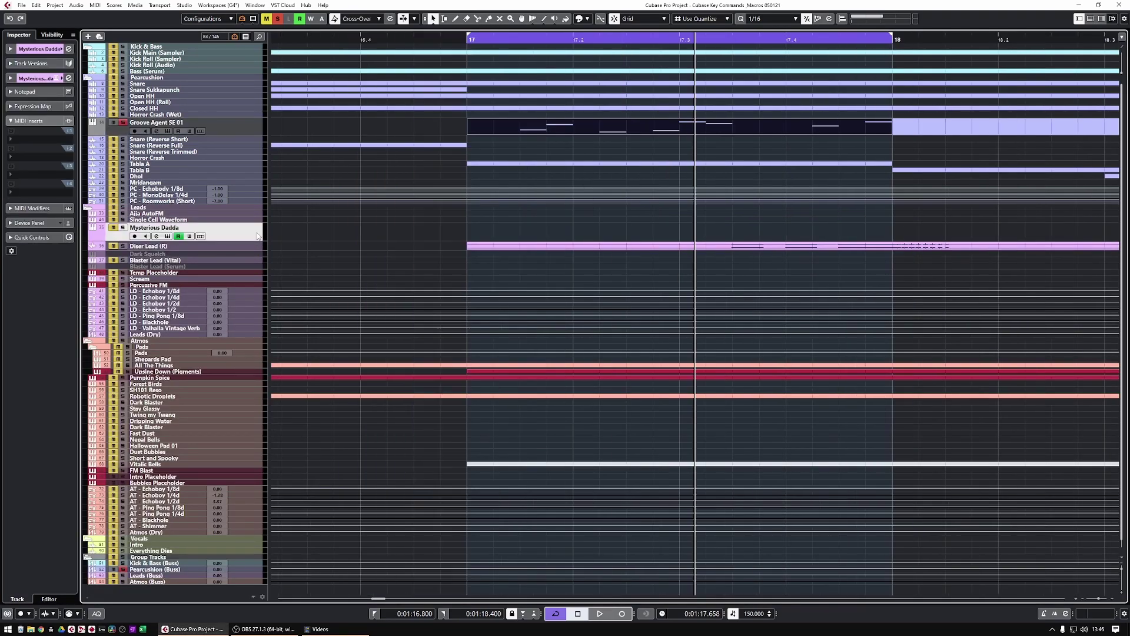
key(g)
key(g)
key(g)
key(g)
key(g)
key(g)
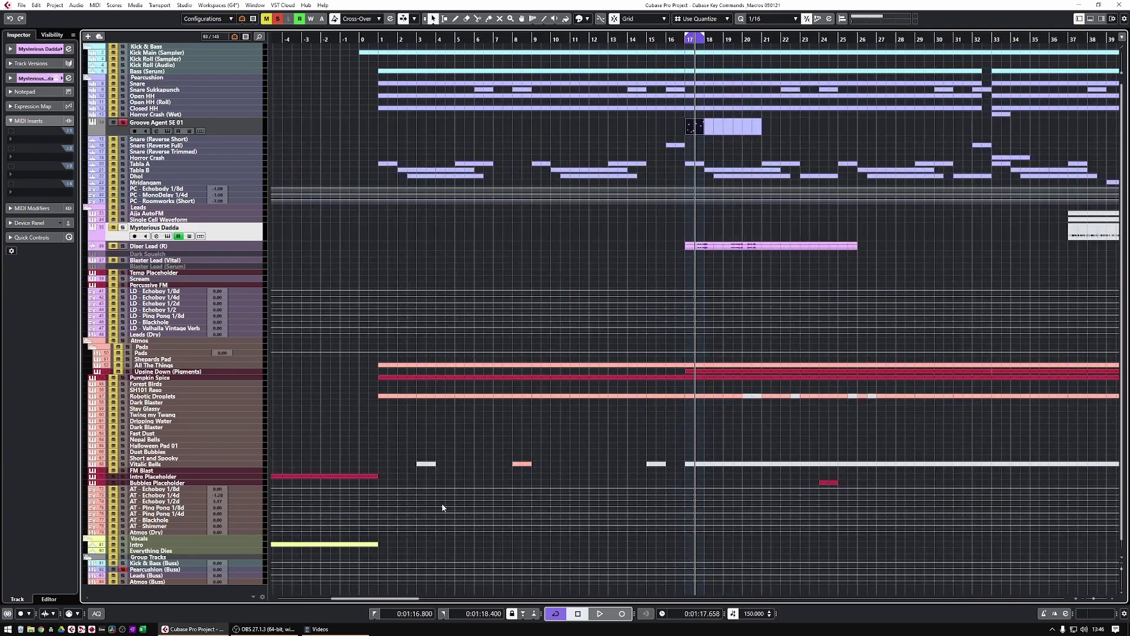
drag(411, 598, 762, 584)
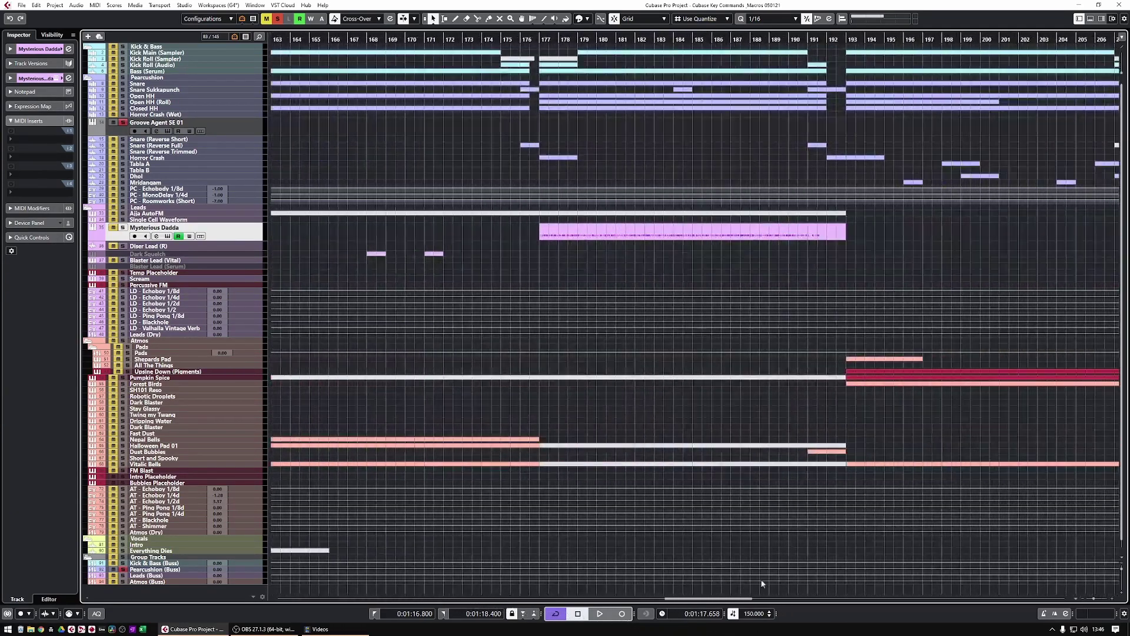
click(555, 232)
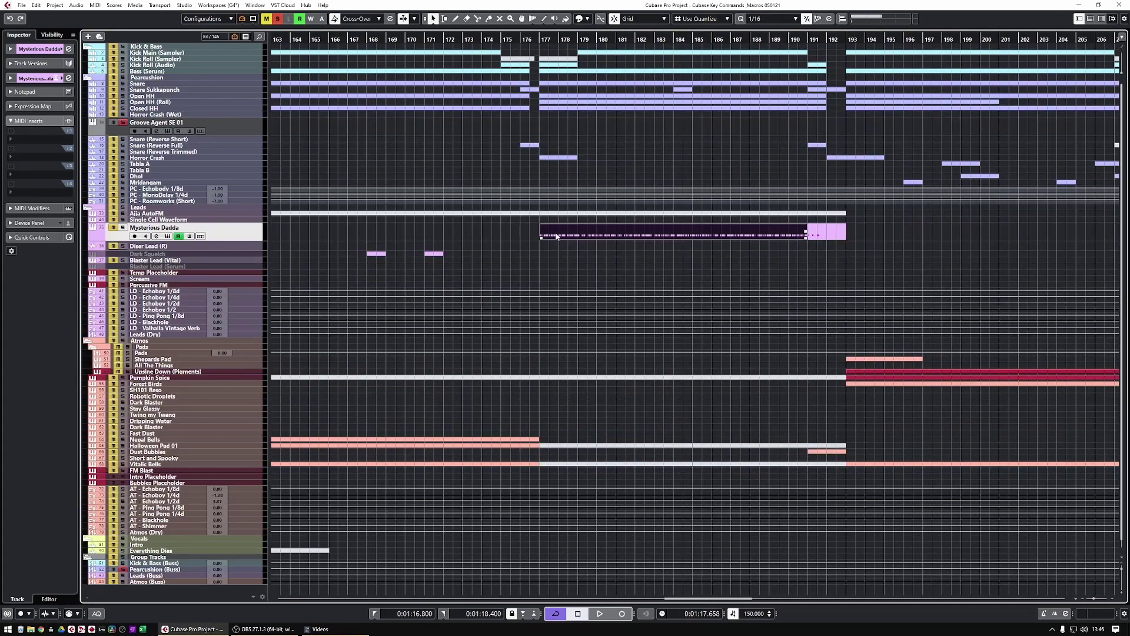
click(814, 145)
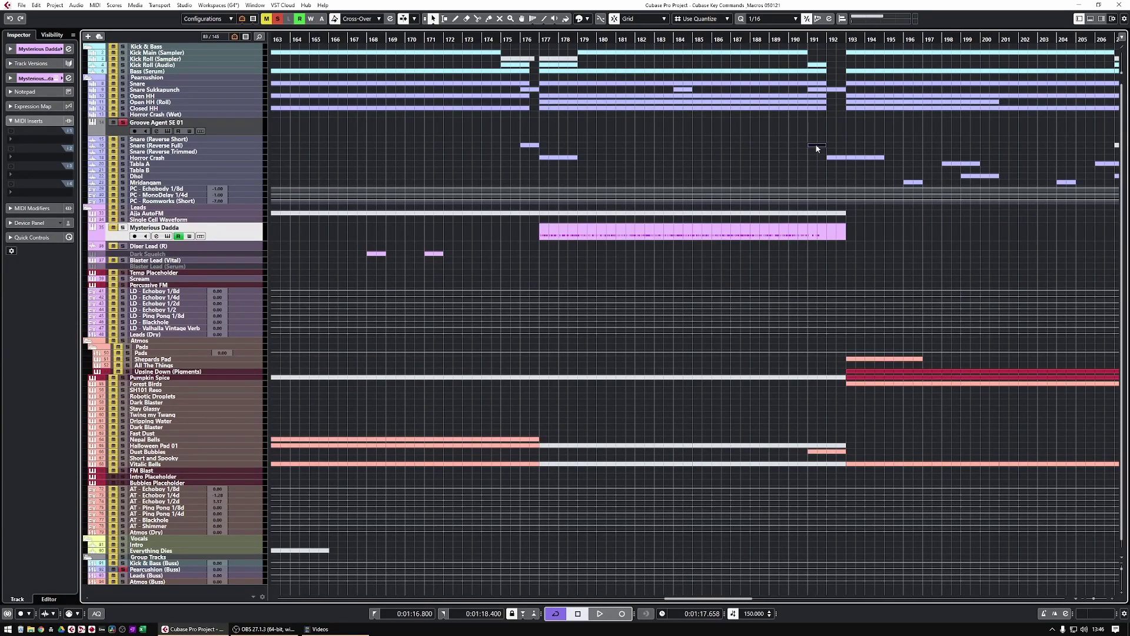
click(774, 234)
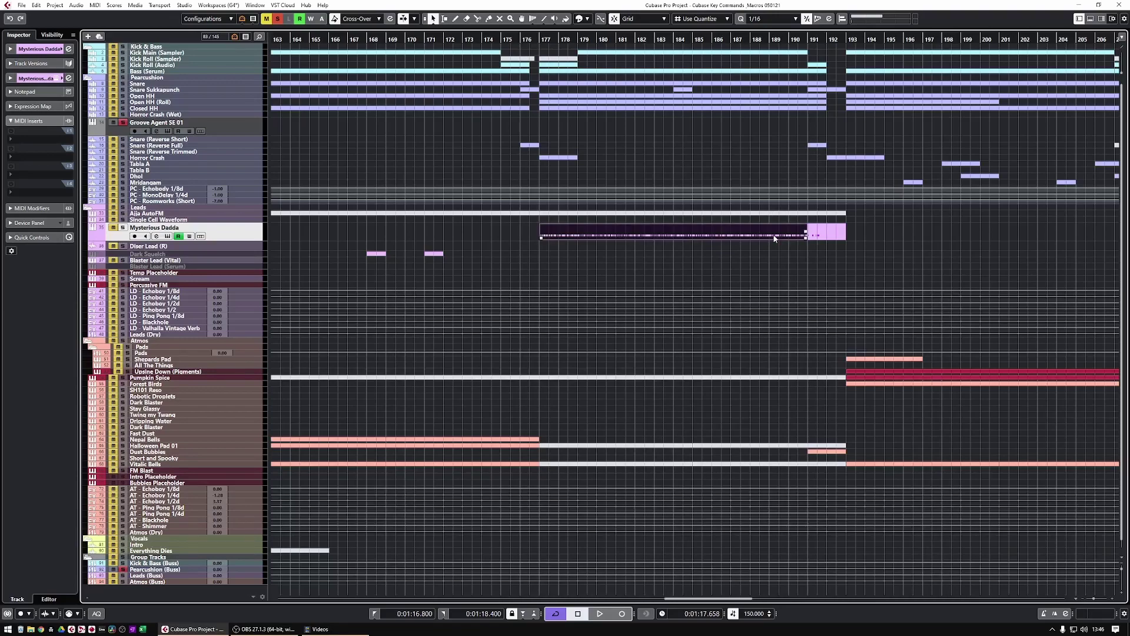
- Set the quantize value to 1/1 and the cycle range to the single bar from 188 to 189
key(p)
key(alt+1)
drag(541, 36, 765, 49)
click(759, 39)
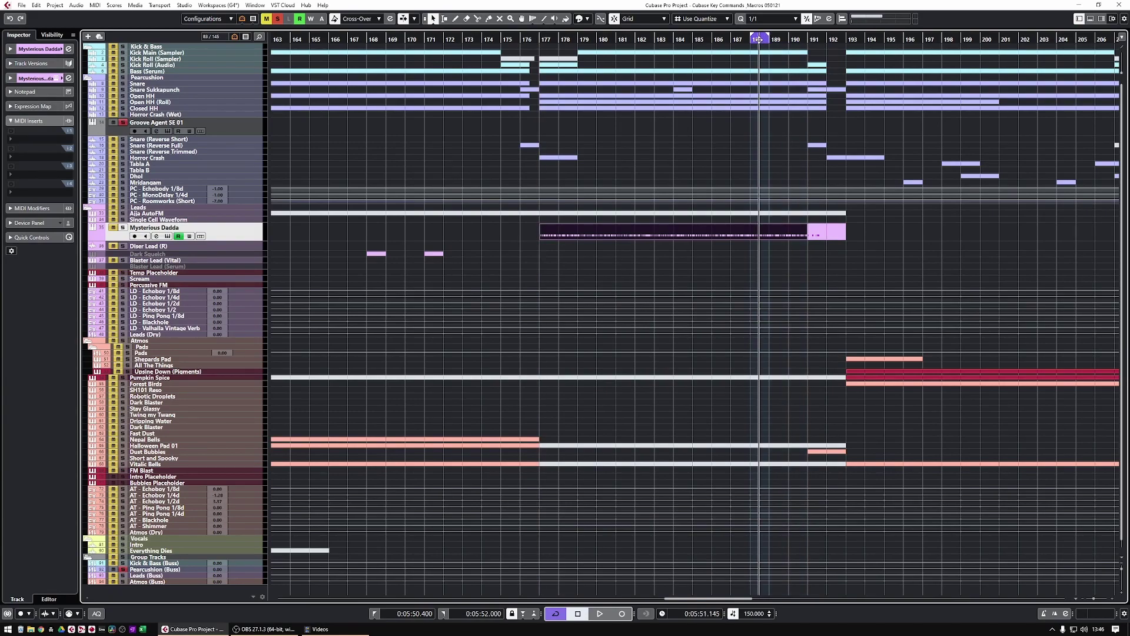
- Split the Mysterious Dadda part at bars 188 and 189, delete the adjacent pieces, and select the remaining bar 188 part
key(h)
key(h)
key(h)
key(h)
key(h)
key(h)
key(h)
key(h)
key(h)
key(3)
click(700, 235)
click(787, 235)
key(1)
key(Delete)
click(867, 234)
key(Delete)
click(742, 235)
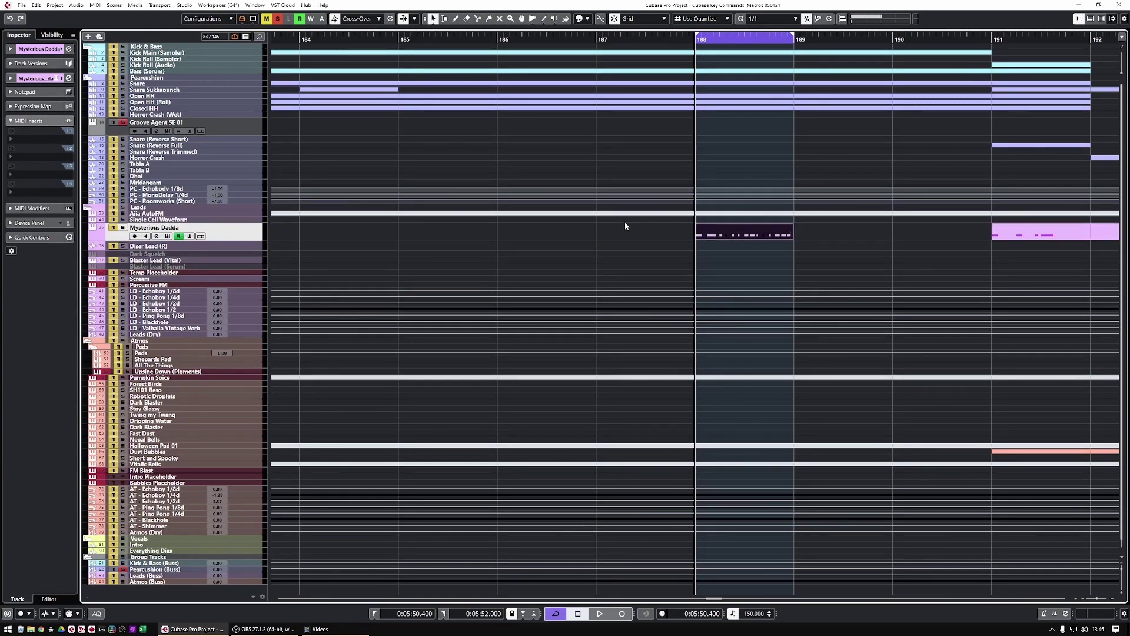
- Solo the Mysterious Dadda track, open its bar 188 part in the Key Editor, and select and zoom to all its notes
key(s)
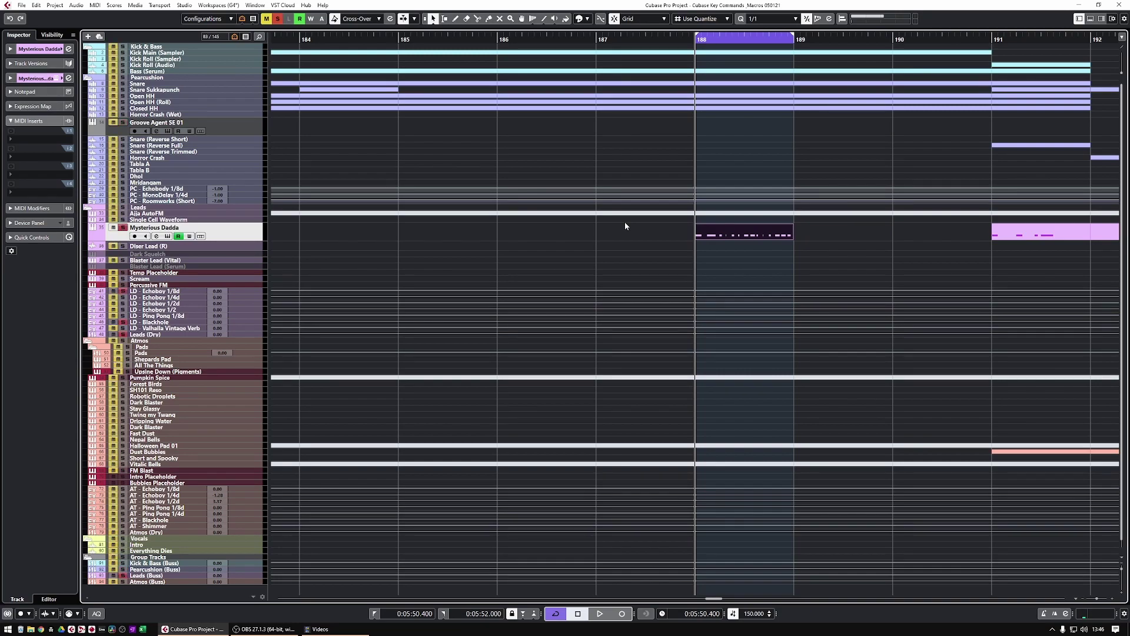
key(ctrl+e)
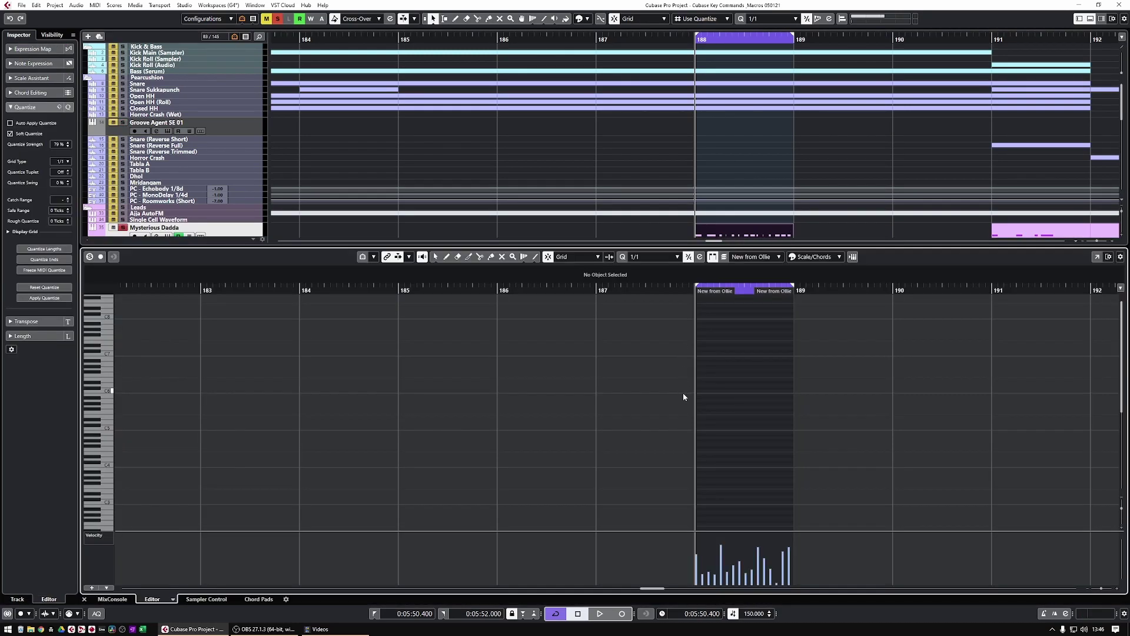
drag(643, 387, 883, 451)
key(alt+s)
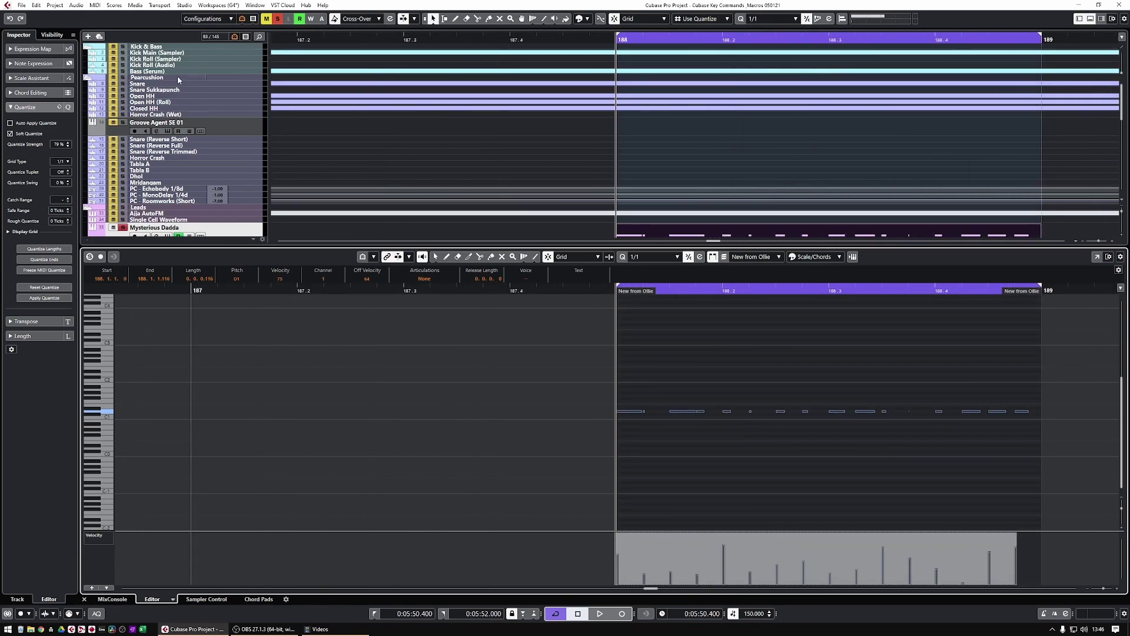
- Apply the Logical Editor's Randomize Length preset to the selected notes and start cycle playback to hear them
click(76, 5)
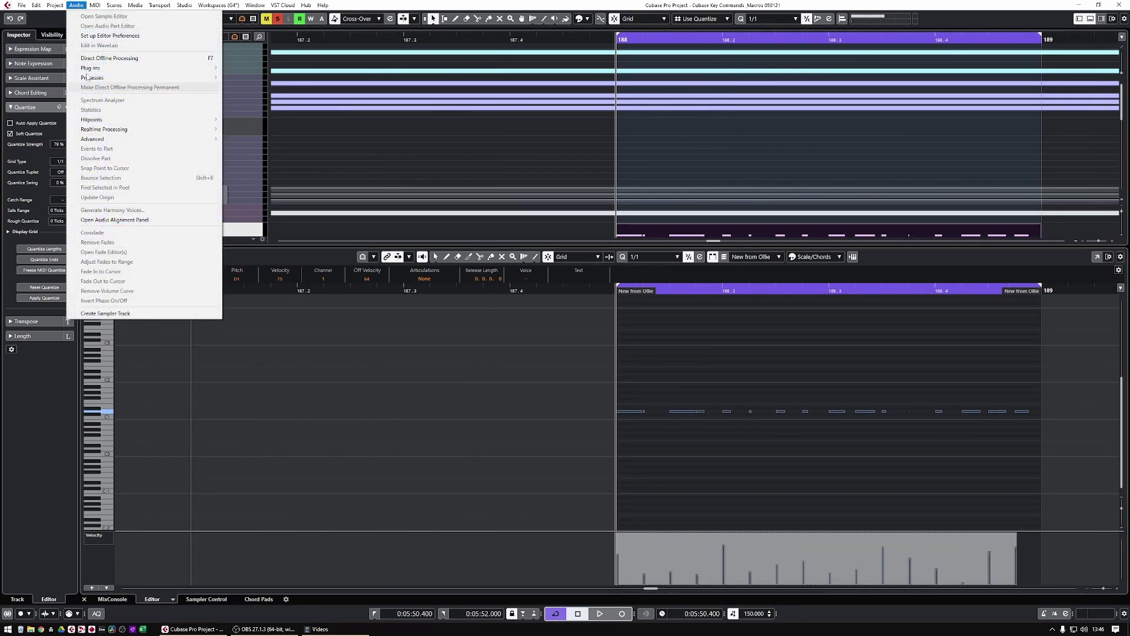
mouse_move(95, 4)
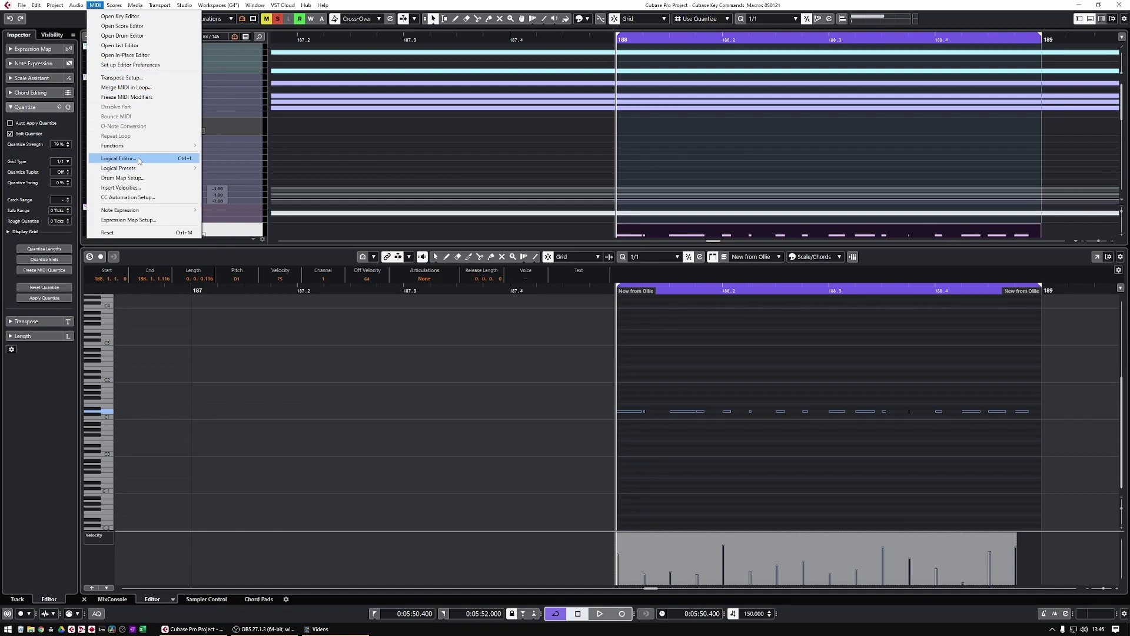
mouse_move(149, 169)
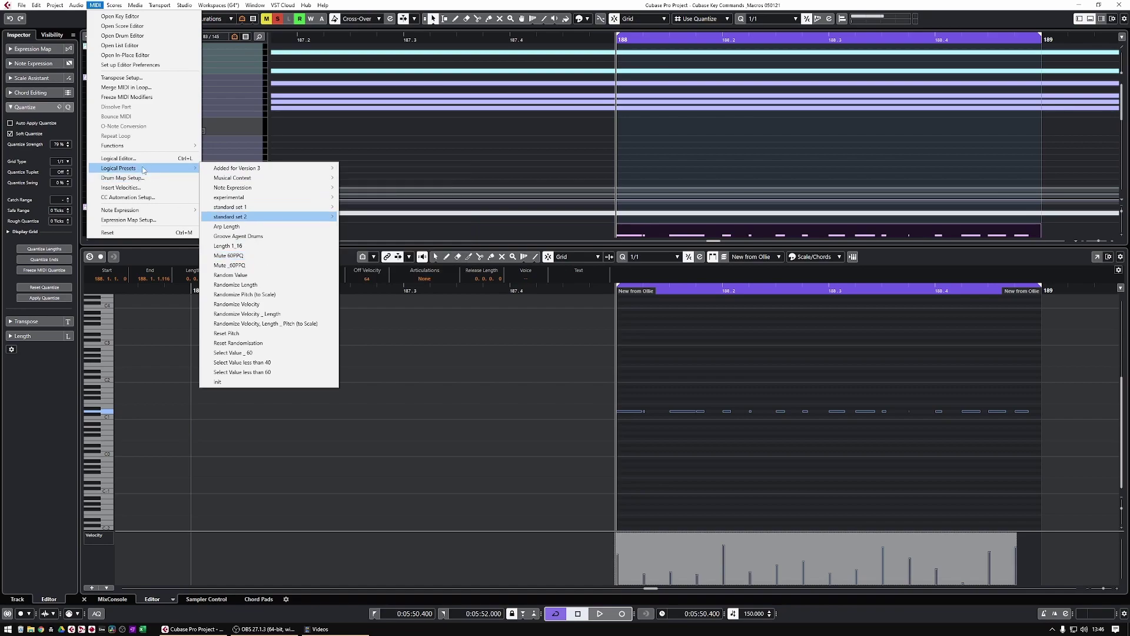
click(119, 158)
click(716, 238)
click(712, 357)
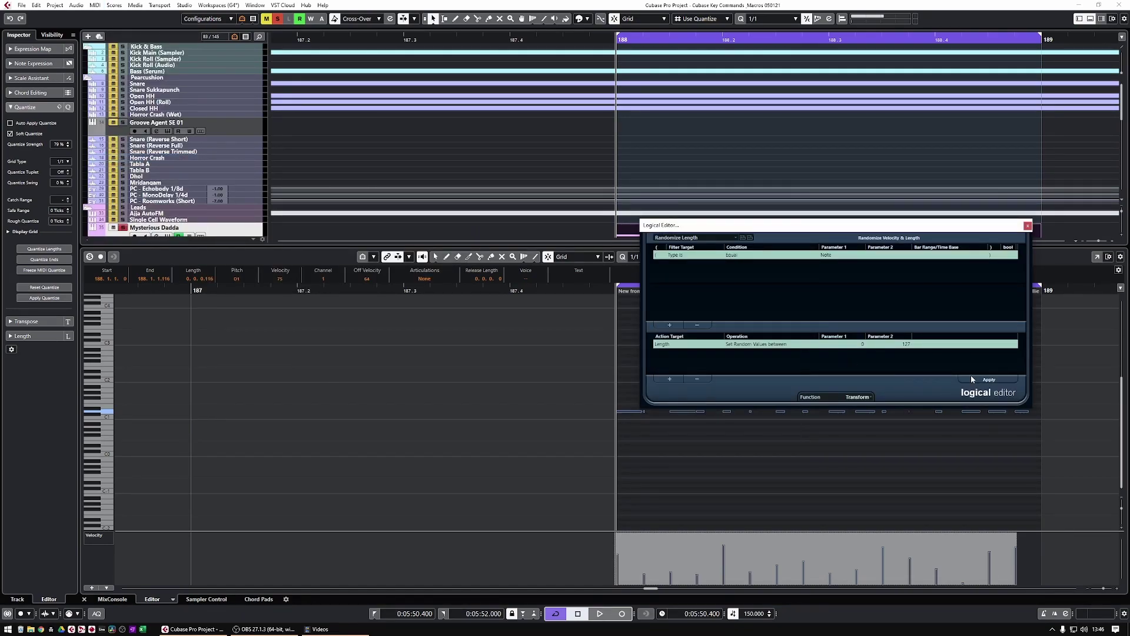
drag(944, 225, 1010, 176)
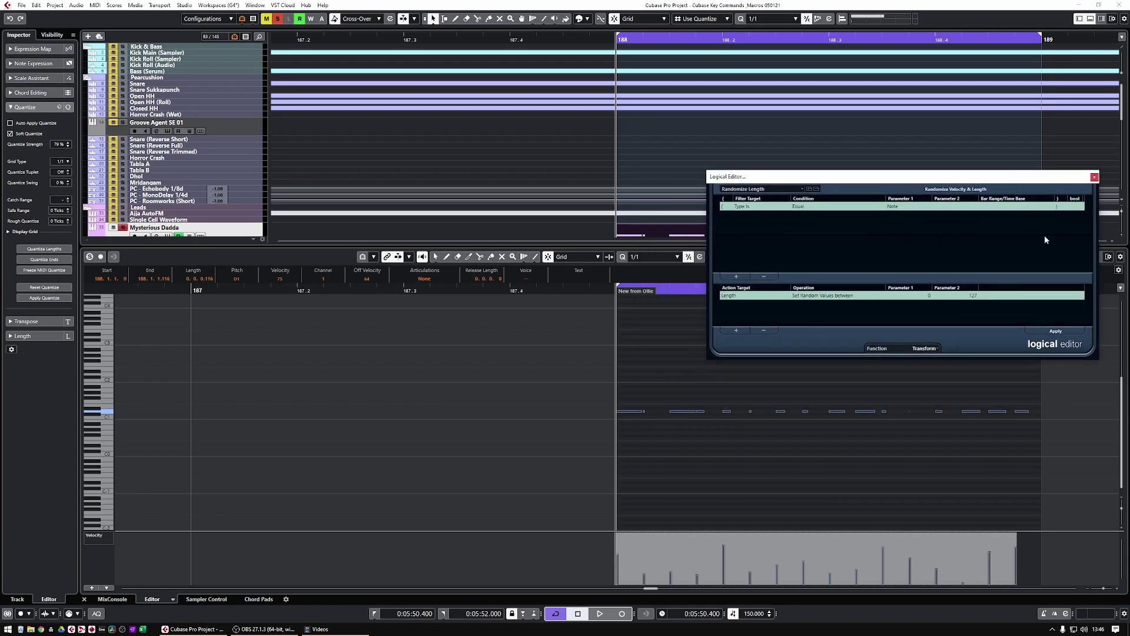
click(1065, 331)
key(space)
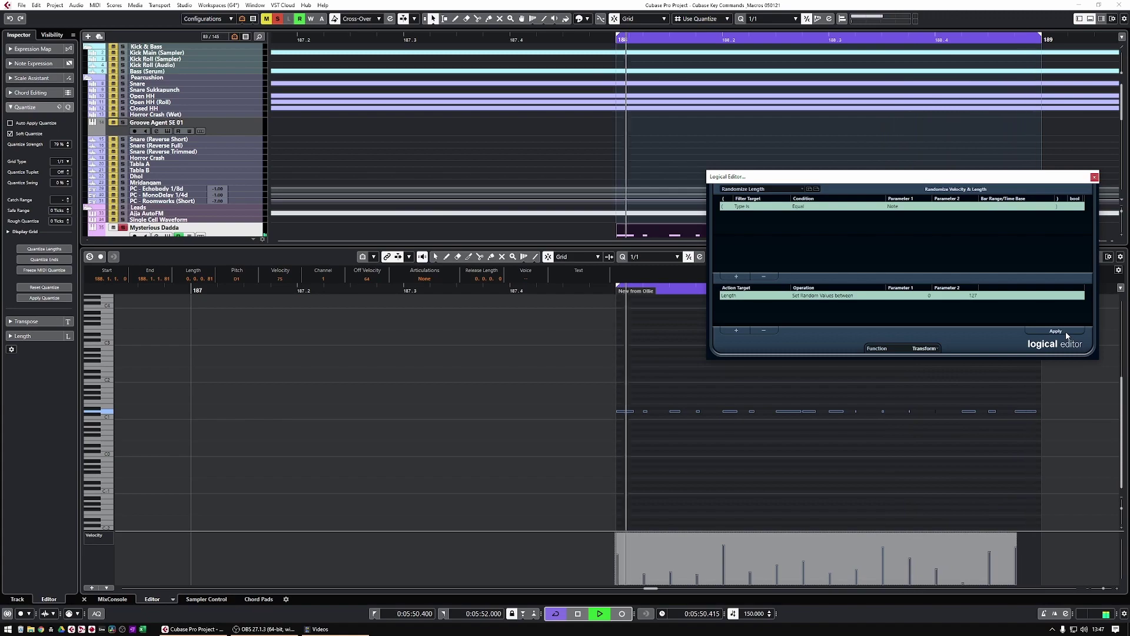
- Reapply the Randomize Length preset to the selected notes twice during cycle playback and stop playback
click(1055, 330)
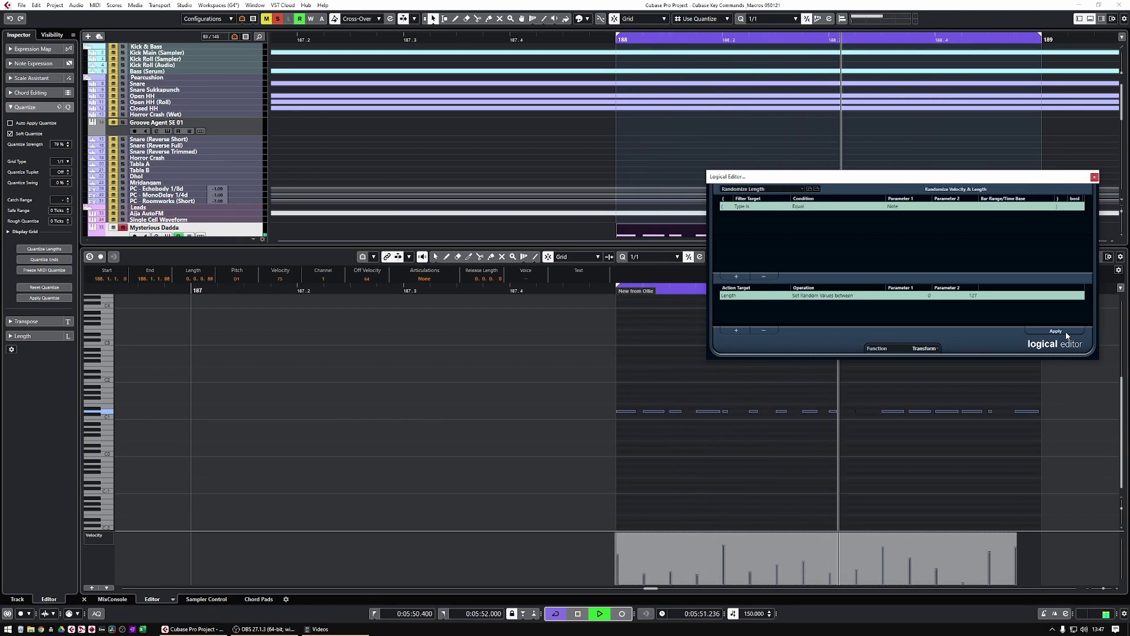
click(1056, 331)
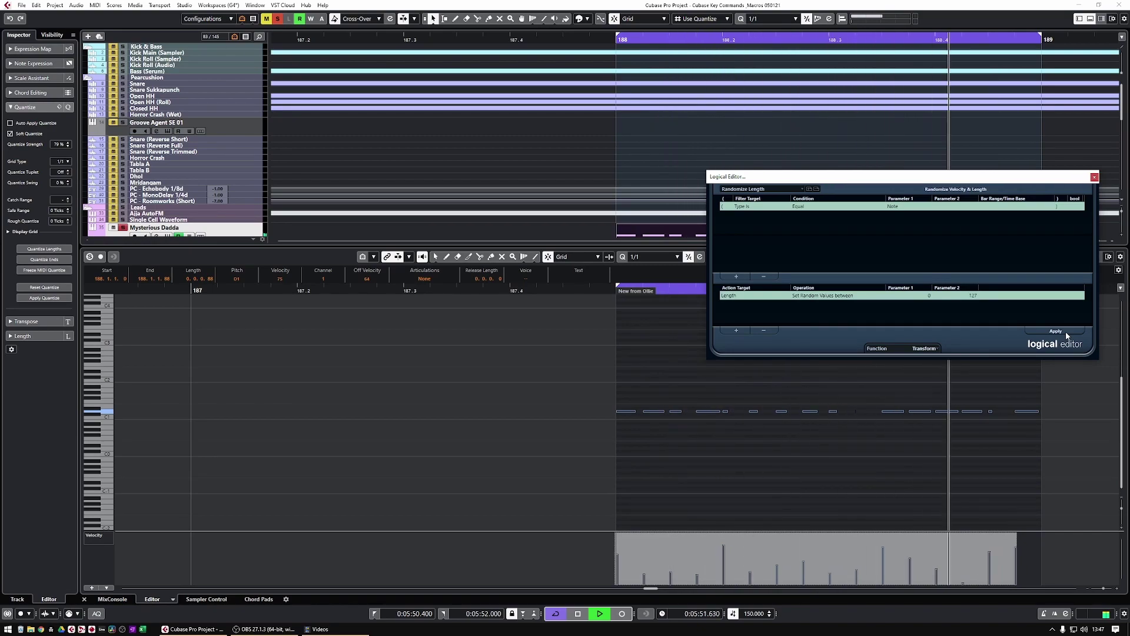
key(space)
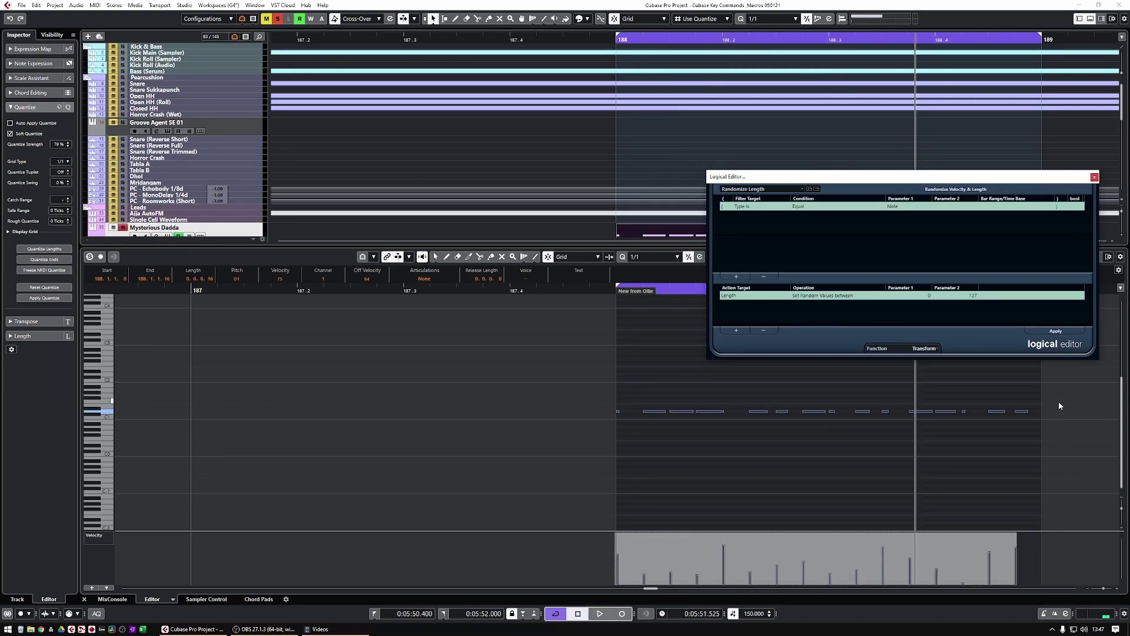
- Load the Length 1_16 preset in the Logical Editor and apply it to the selected notes
click(802, 191)
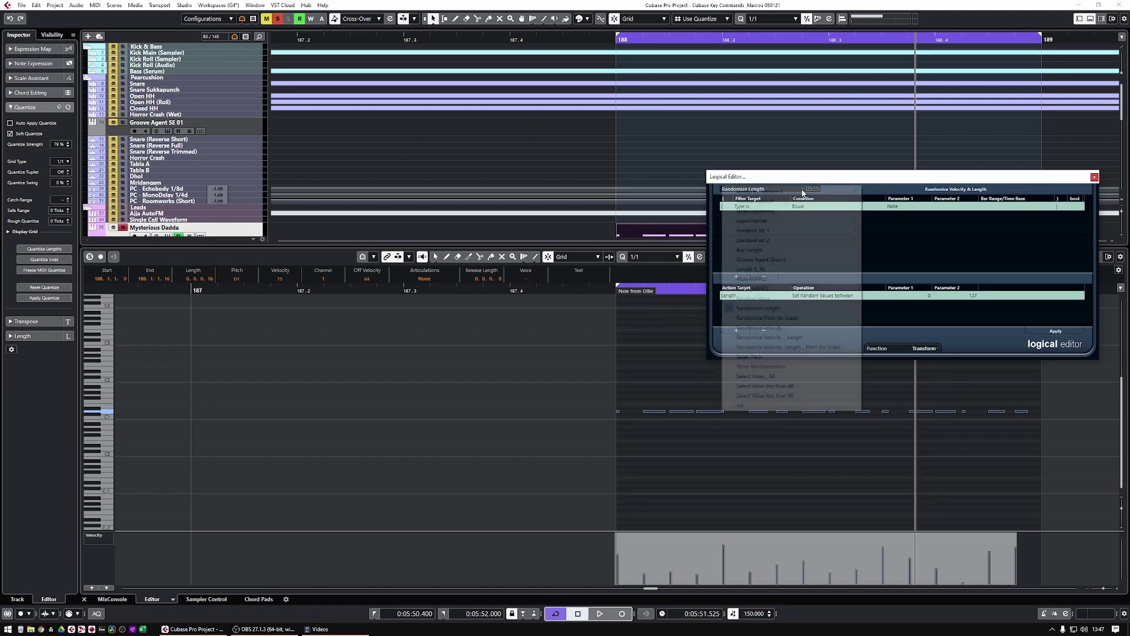
click(799, 271)
click(1067, 334)
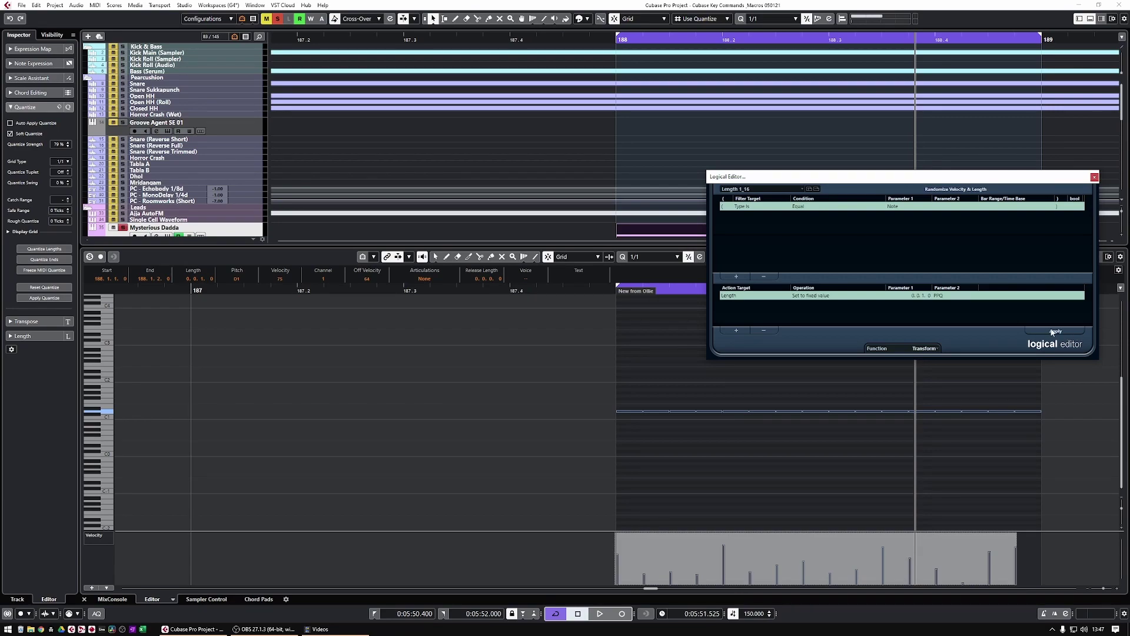
- Load the Randomize Pitch (to Scale) preset, set its Transpose to Scale action to Phrygian, and apply it to the notes
click(799, 189)
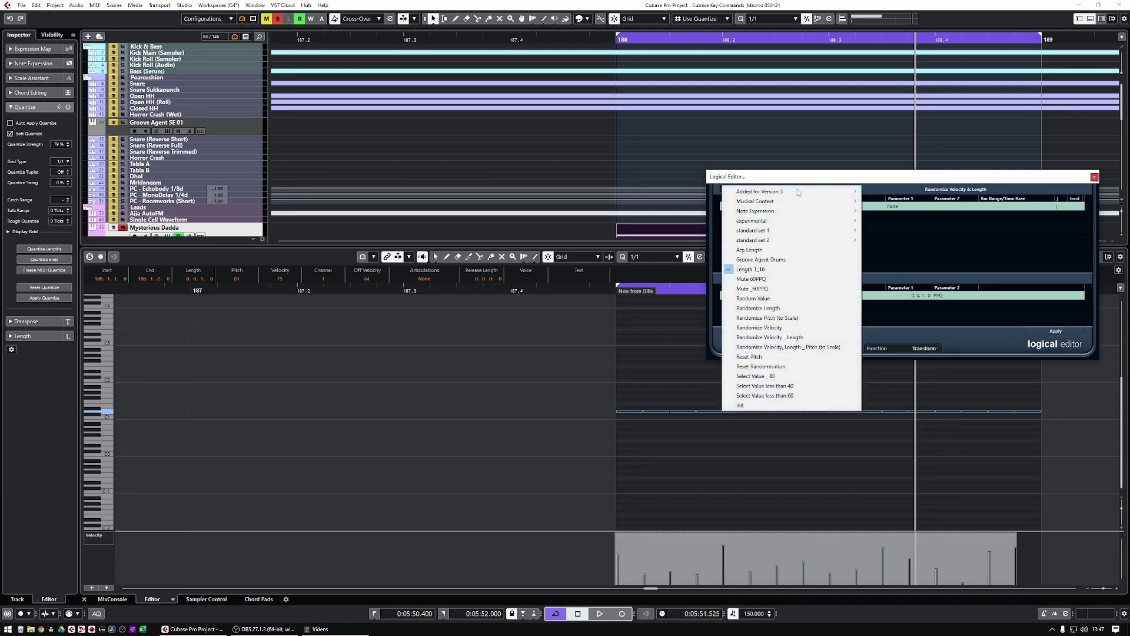
click(815, 318)
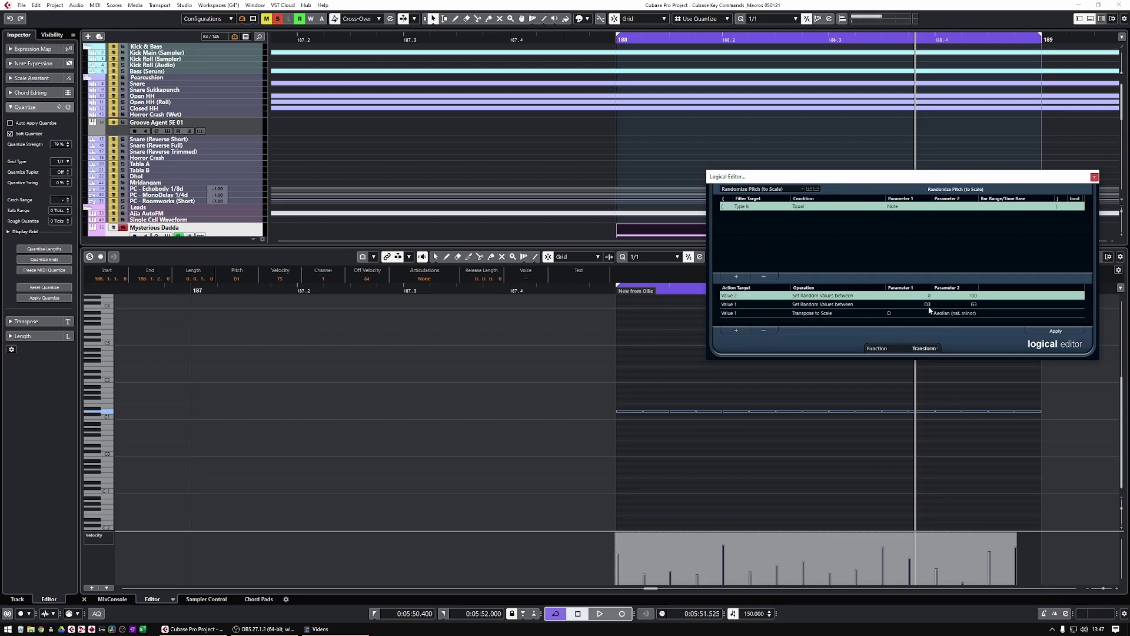
click(958, 315)
click(958, 316)
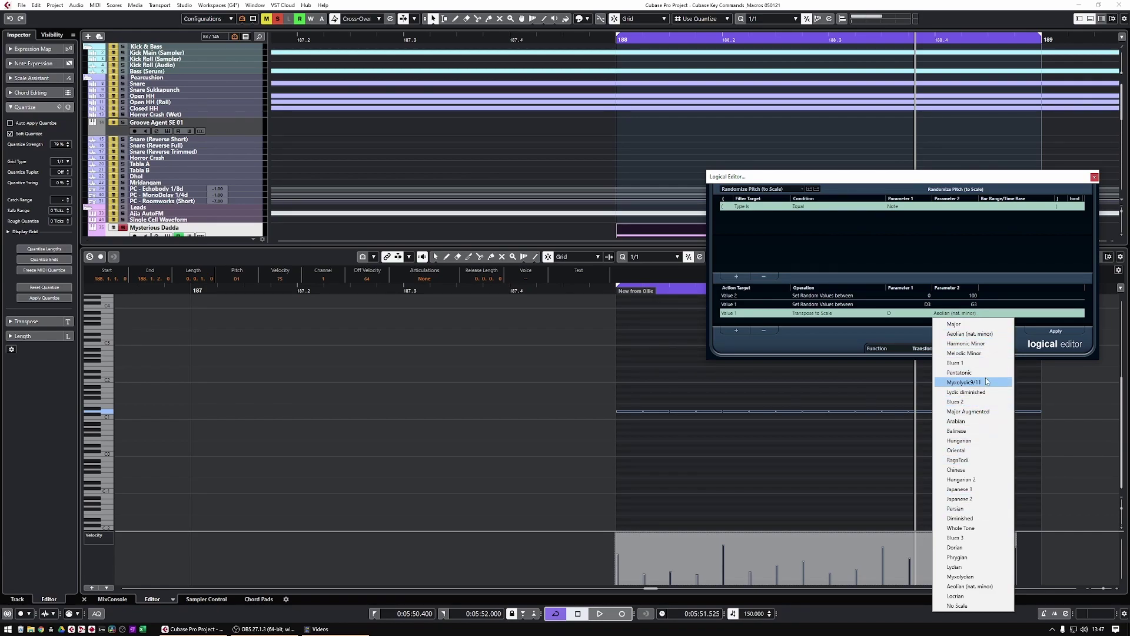
click(977, 557)
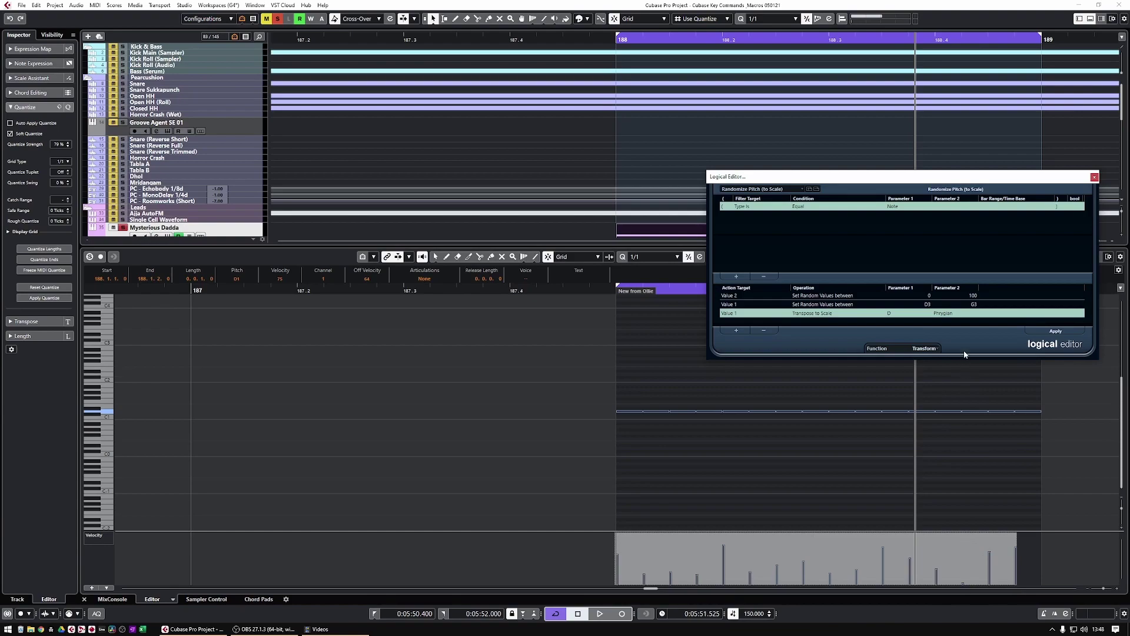
click(1054, 331)
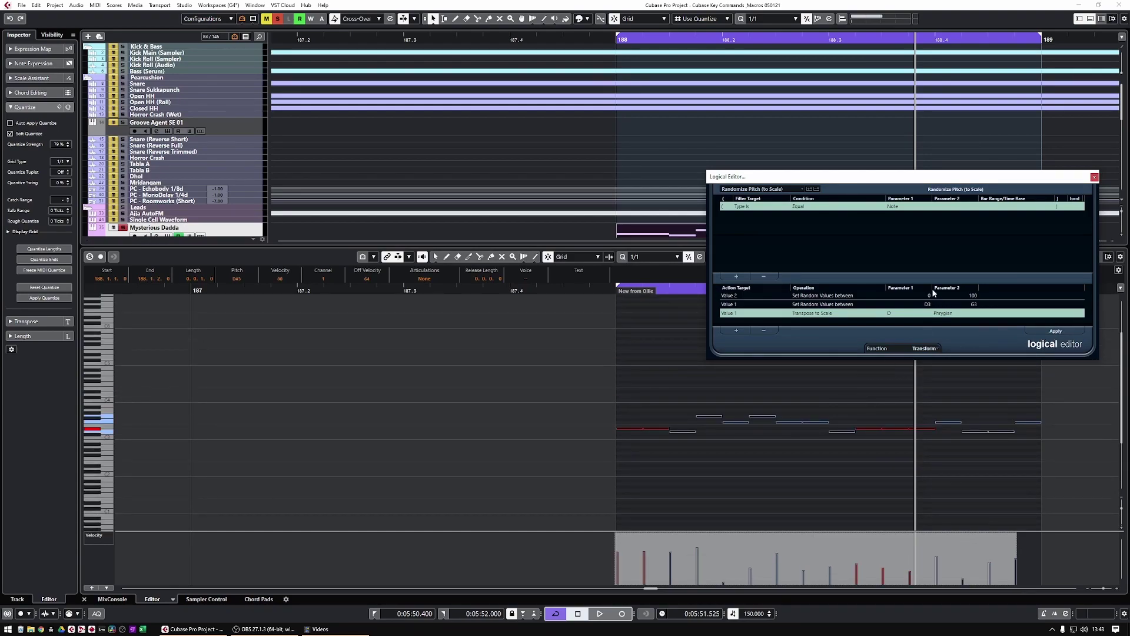
- Move the Logical Editor window clear of the notes and undo the pitch randomization
drag(883, 179, 832, 96)
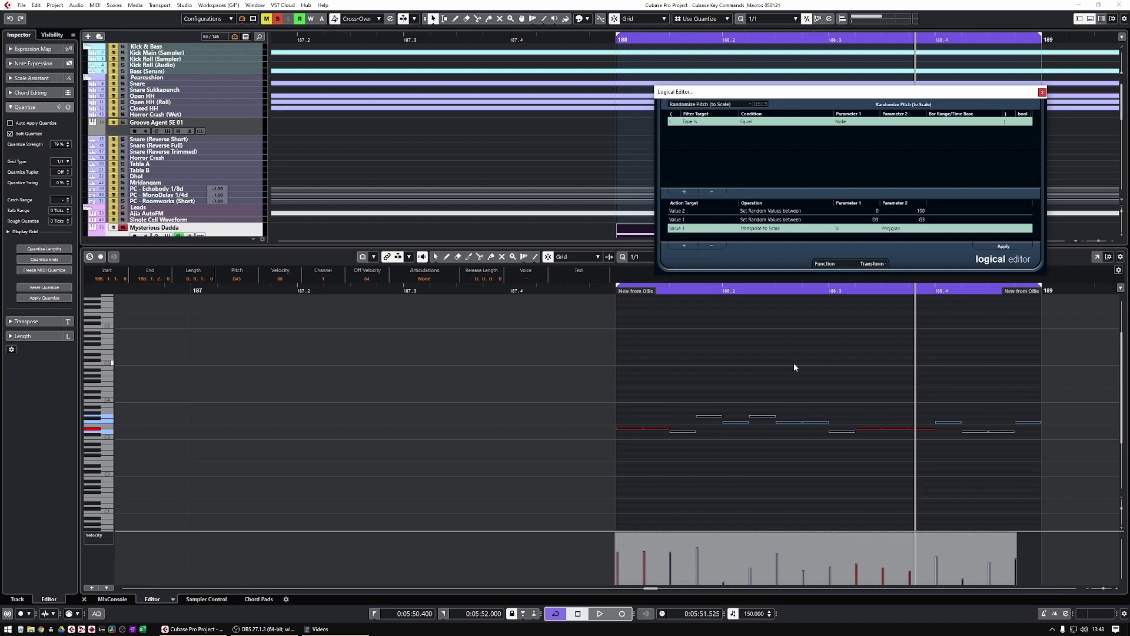
click(969, 360)
key(ctrl+z)
key(ctrl+z)
key(ctrl+z)
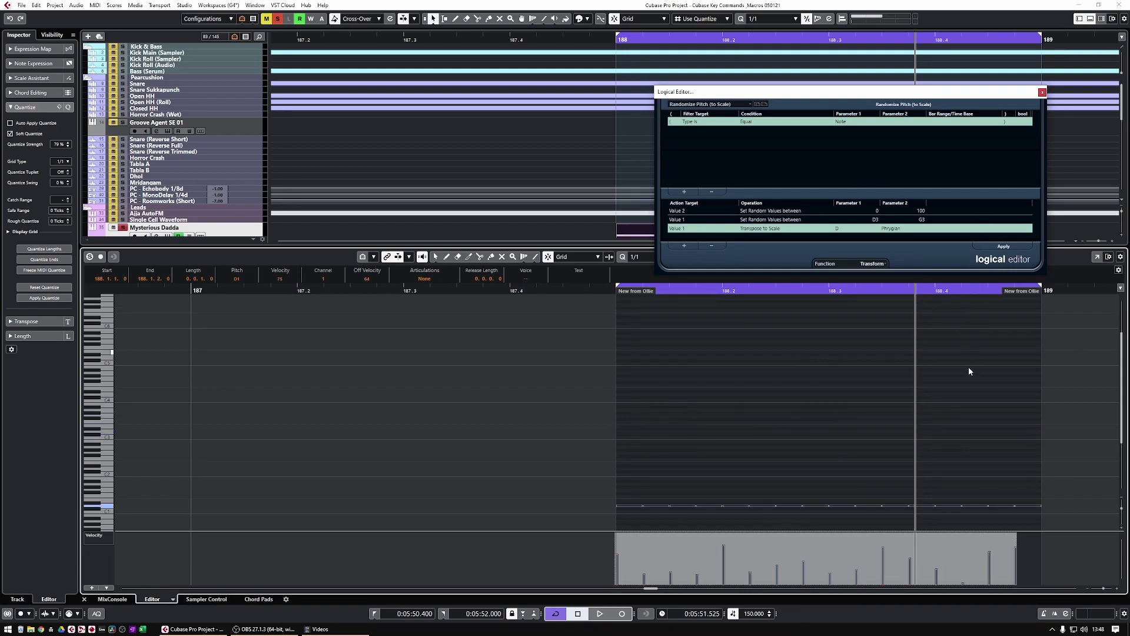
scroll(860, 313, down, 3)
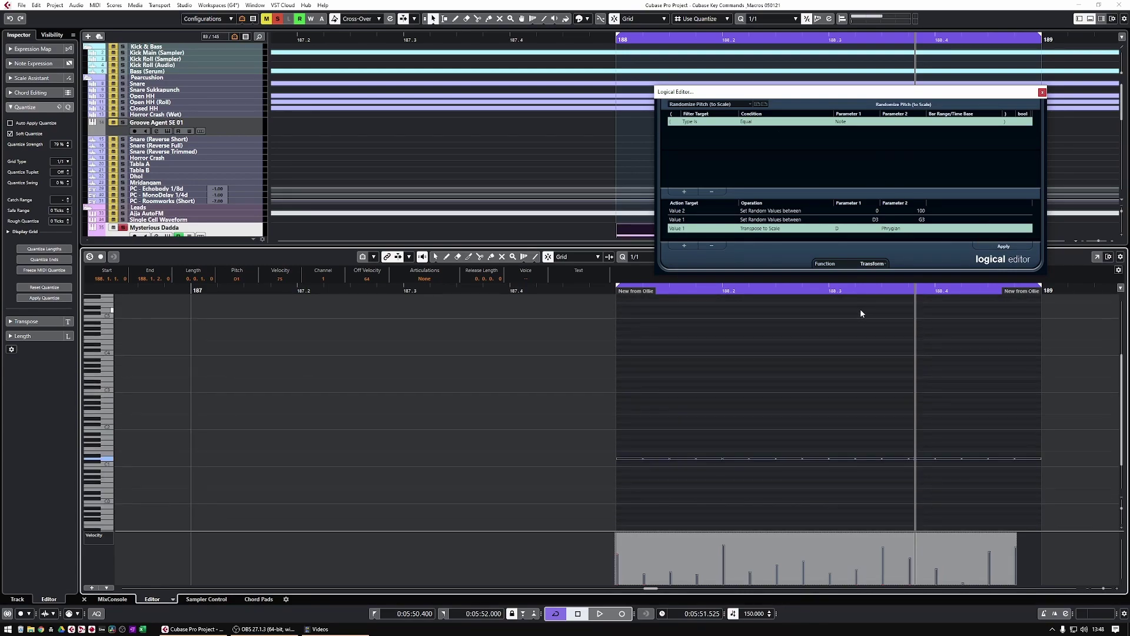
- Load the Randomize Velocity preset, select all notes of the bar 188 part, and apply the preset to them
click(752, 104)
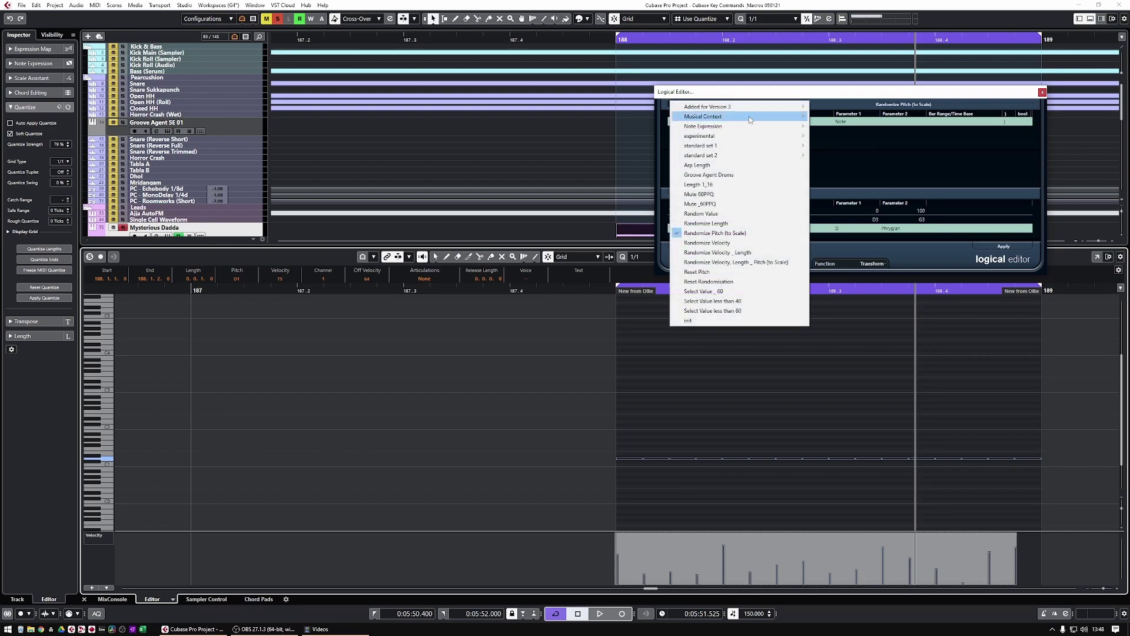
click(754, 244)
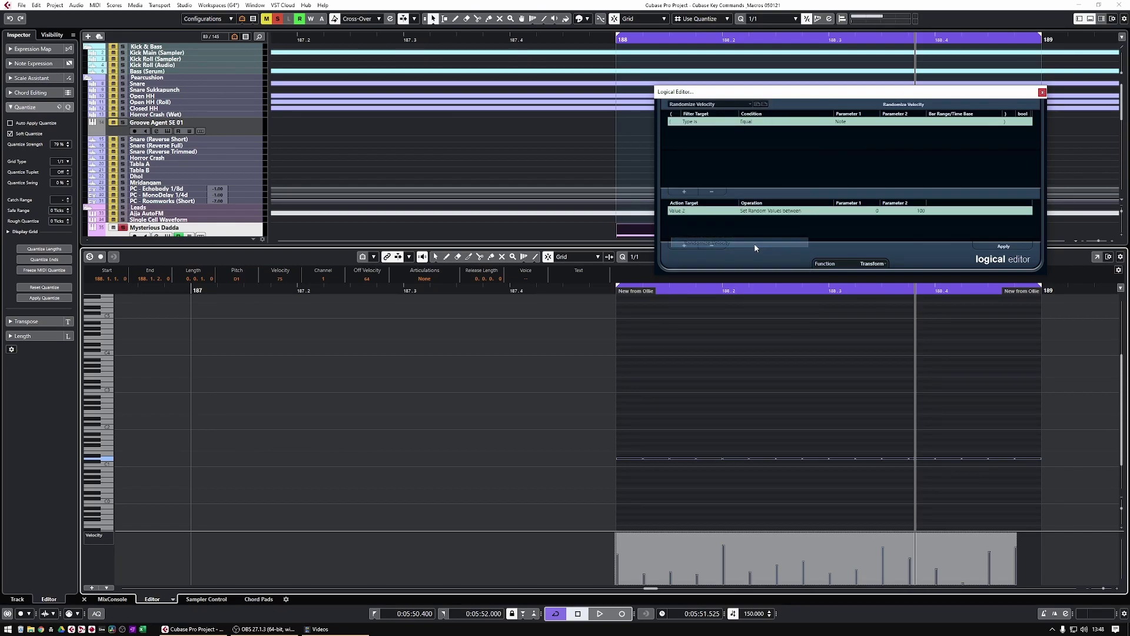
scroll(836, 375, down, 3)
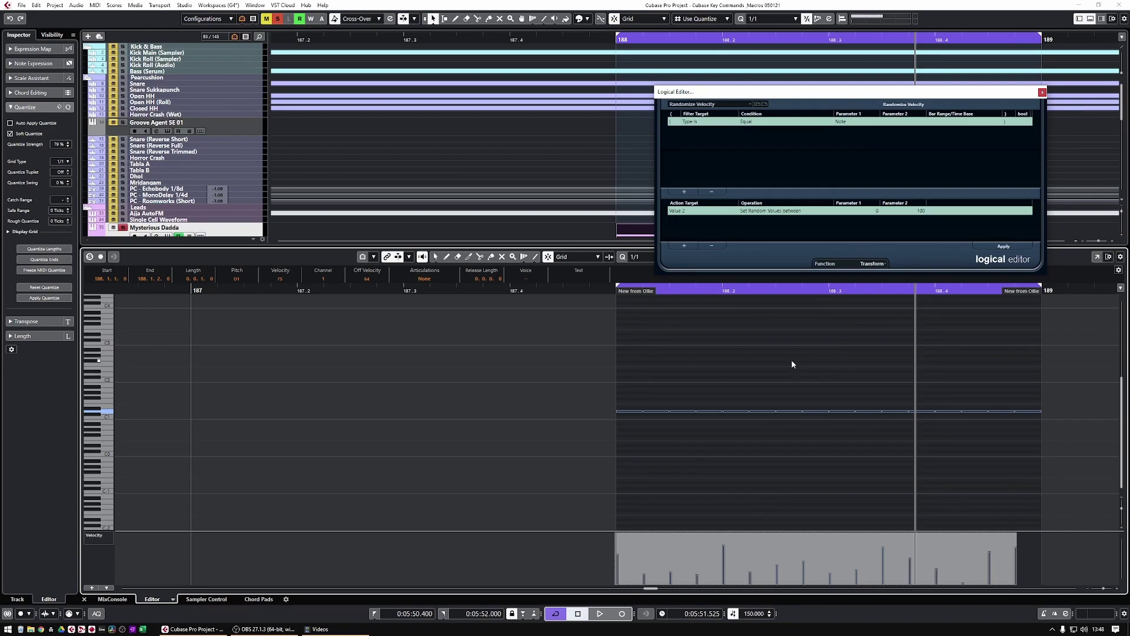
drag(561, 359, 1032, 472)
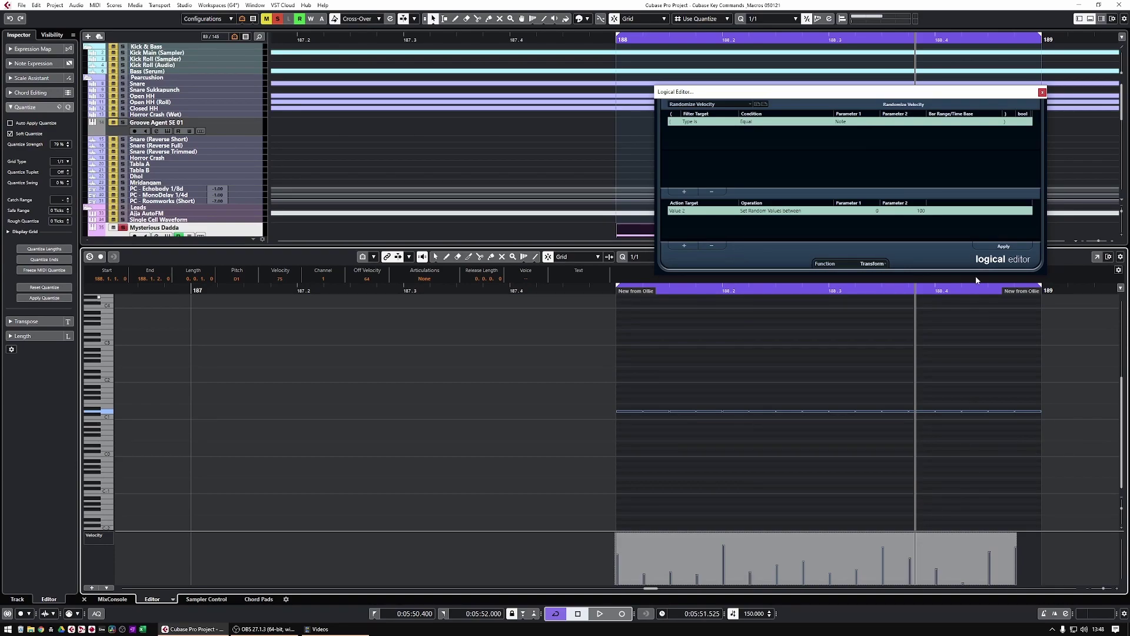
click(1011, 248)
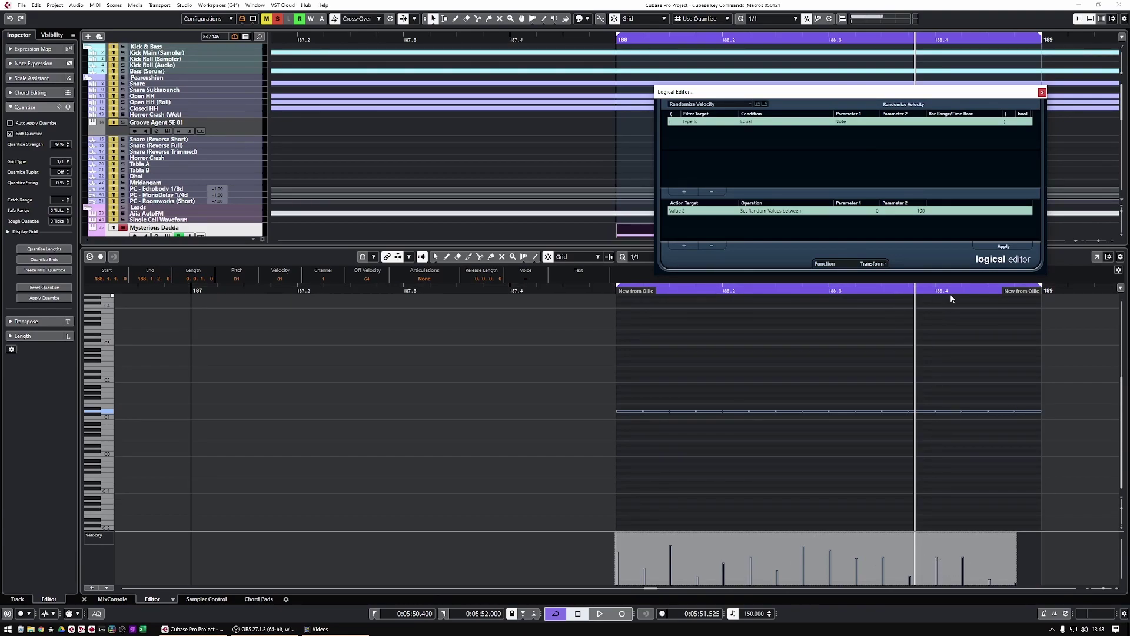
- Start cycle playback, reapply the Randomize Velocity preset twice to hear the variations, and stop playback
key(space)
click(1005, 247)
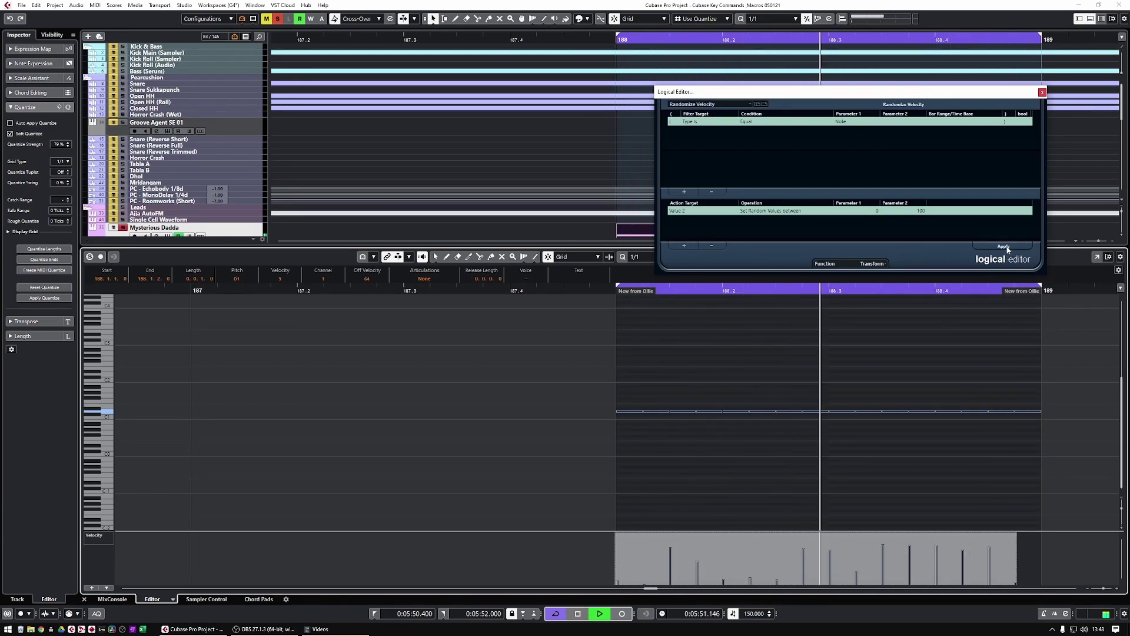
click(1005, 247)
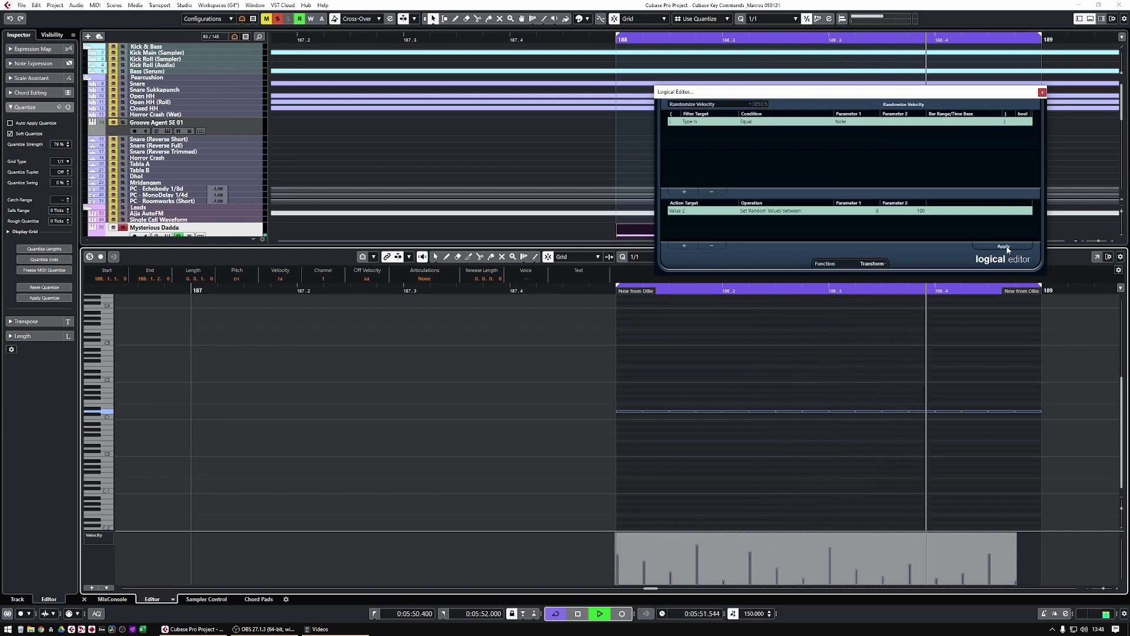
key(space)
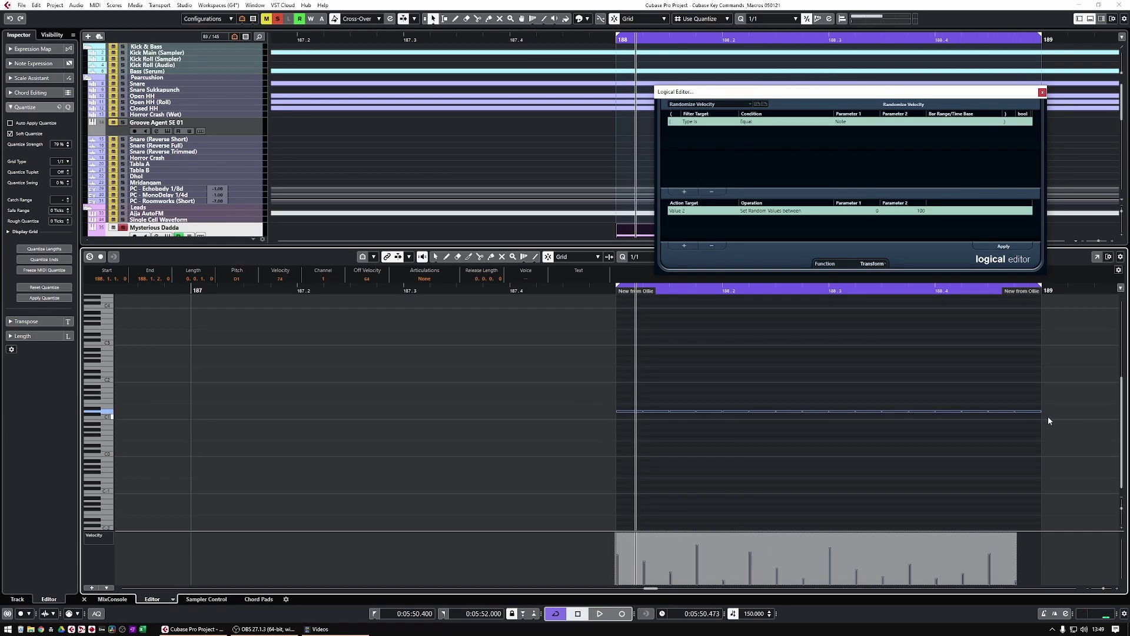
- Load the Randomize Velocity _ Length preset and apply it to the selected notes repeatedly, continuing during cycle playback
click(747, 104)
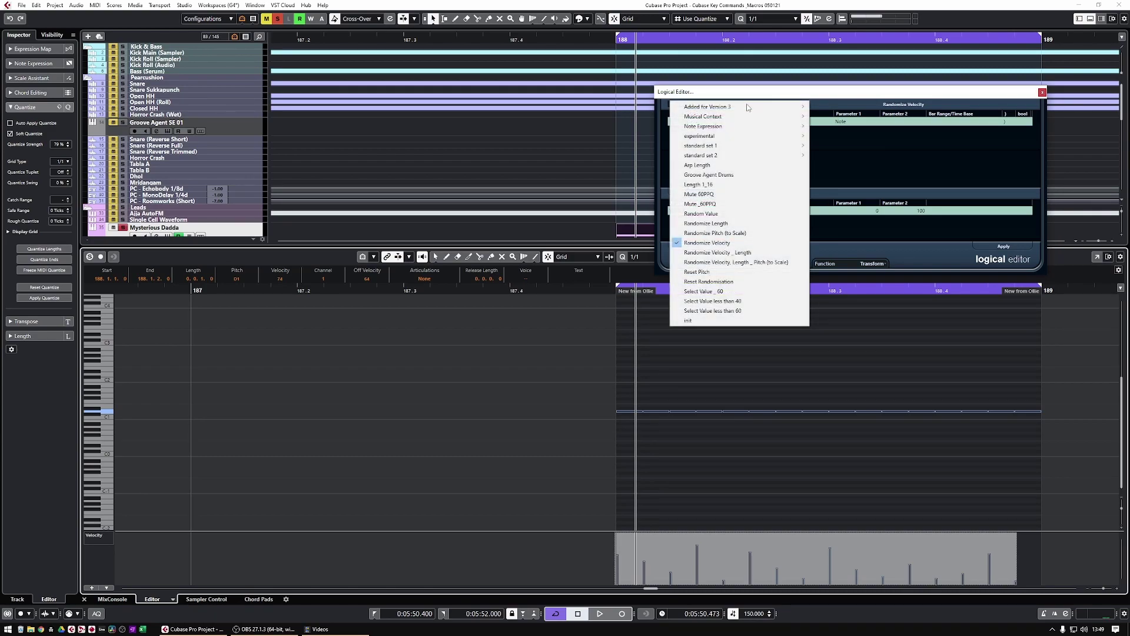
click(758, 254)
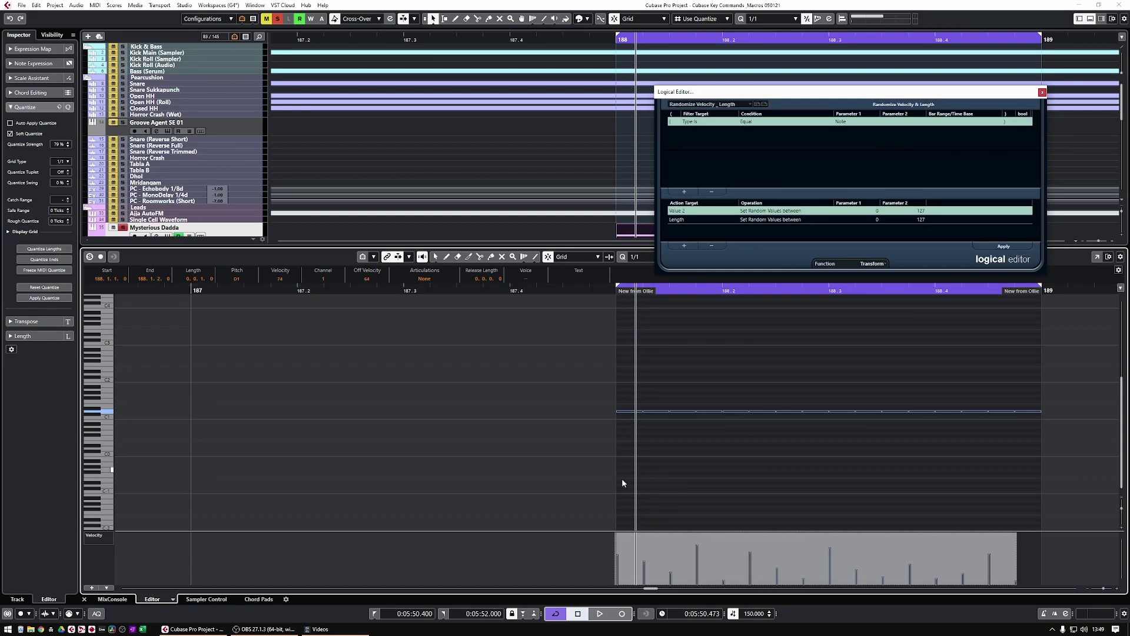
click(1003, 246)
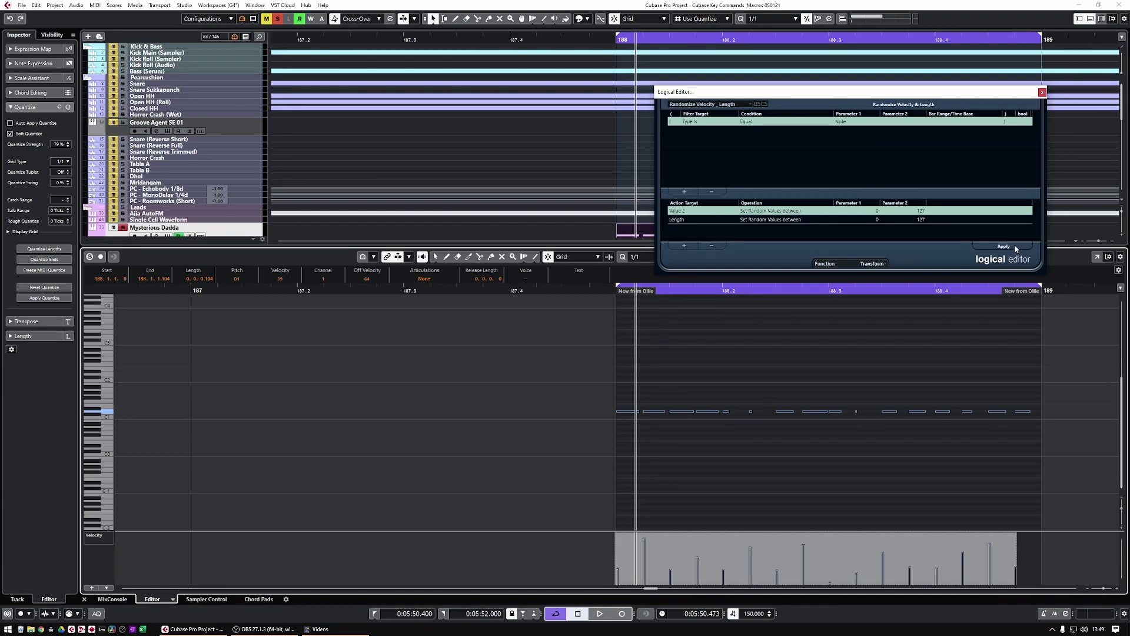
click(1013, 245)
key(space)
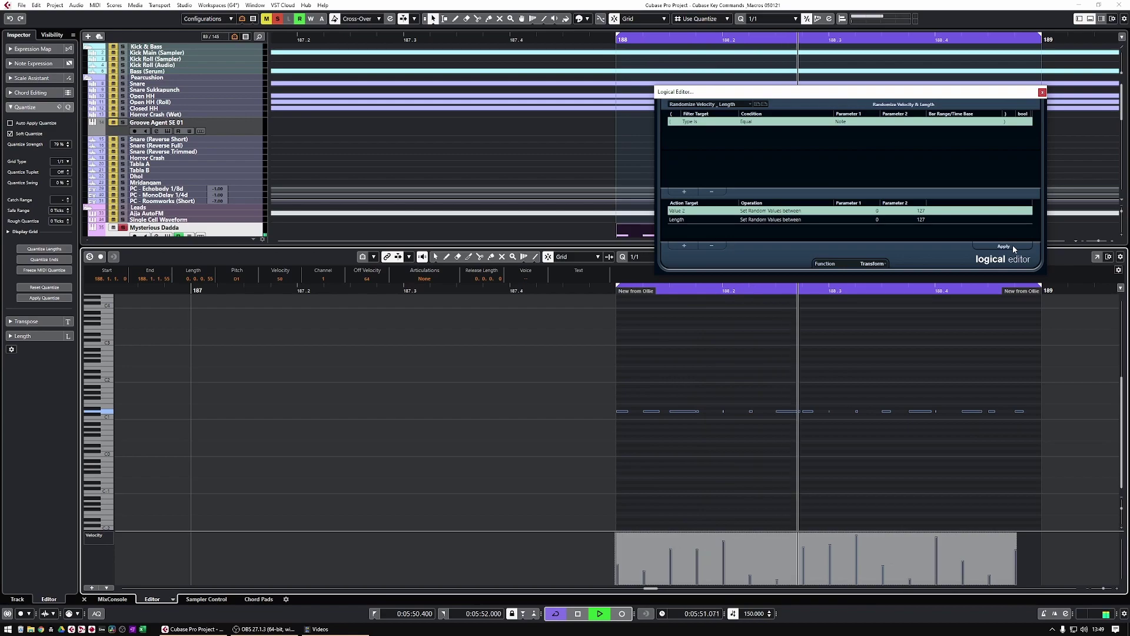
click(1013, 245)
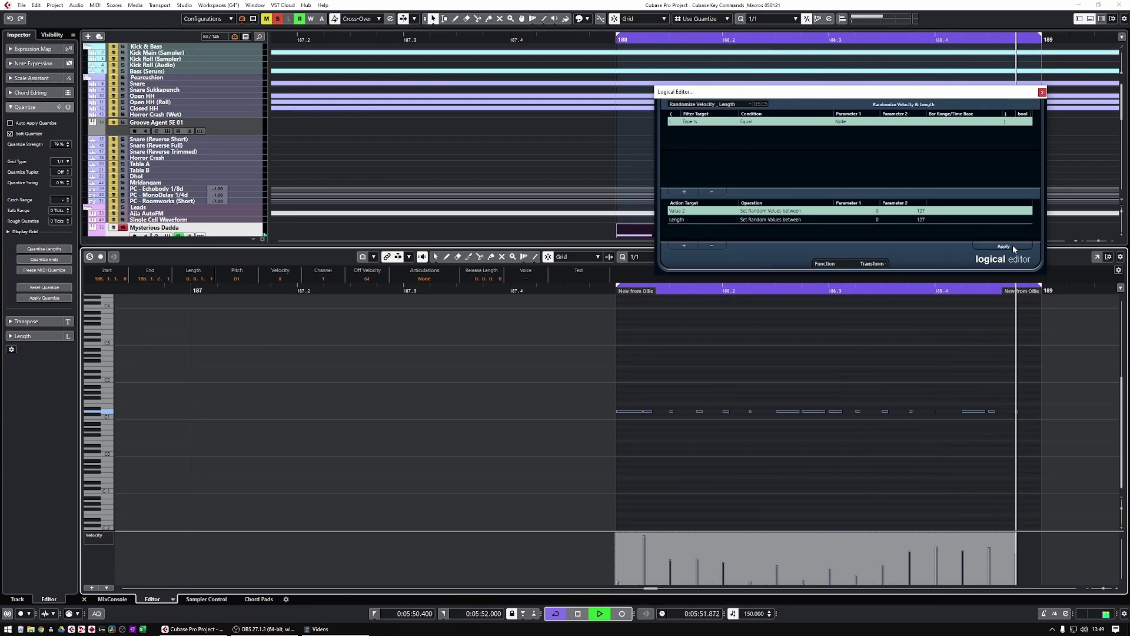
- With the notes deselected and the Kick & Bass tracks also soloed, reapply the Randomize Velocity _ Length preset four times and stop playback
key(ctrl+shift+a)
click(1013, 245)
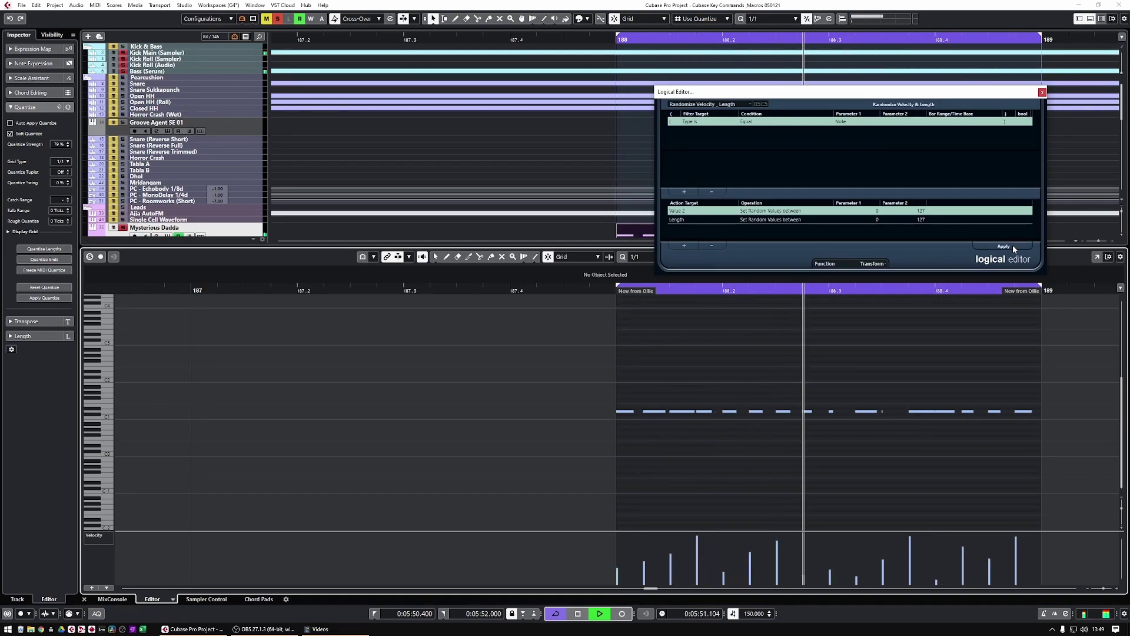
click(1012, 245)
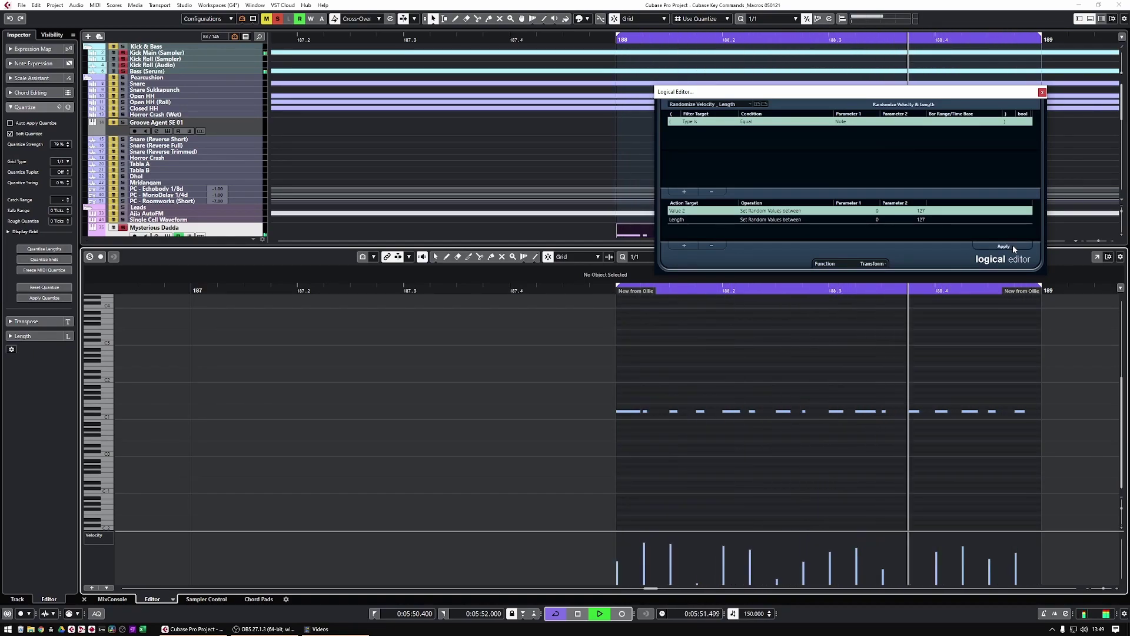
click(1012, 244)
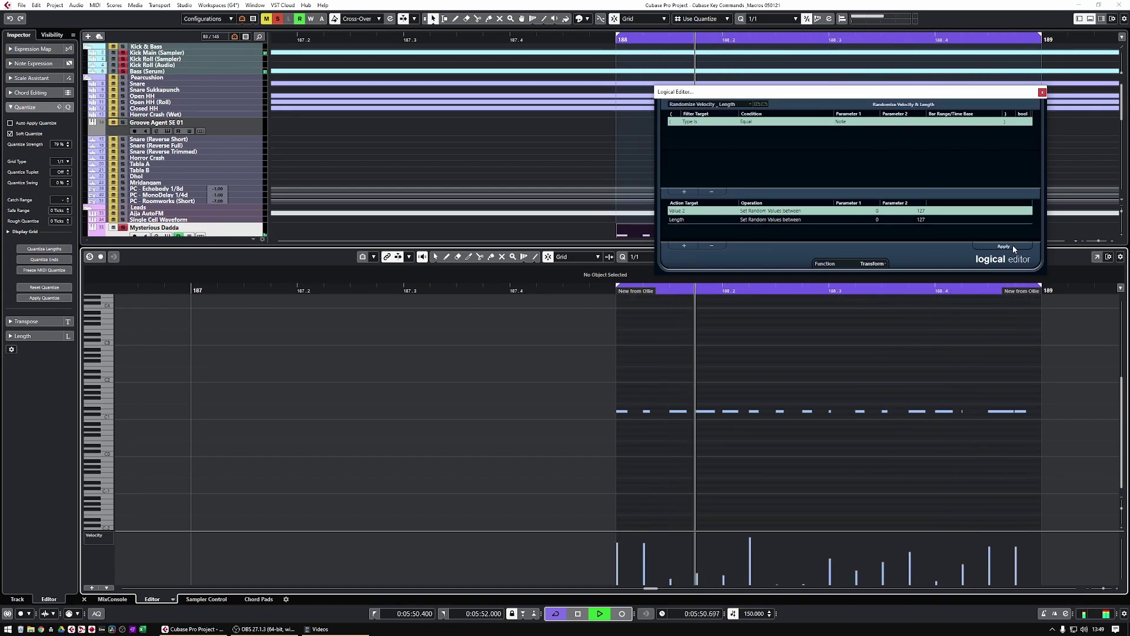
click(1012, 245)
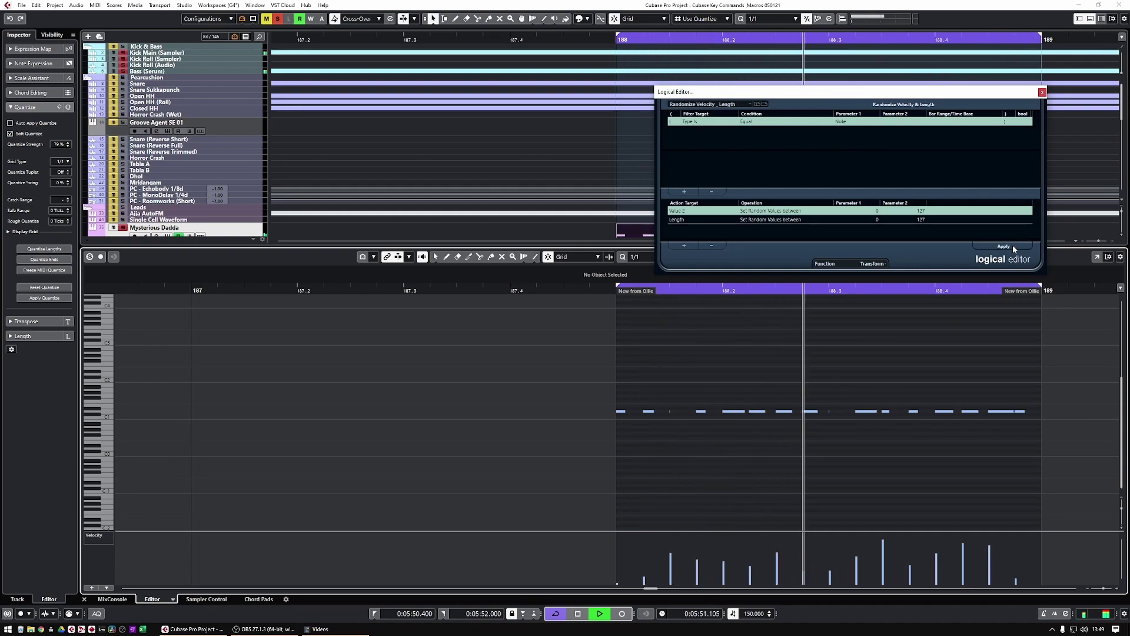
key(space)
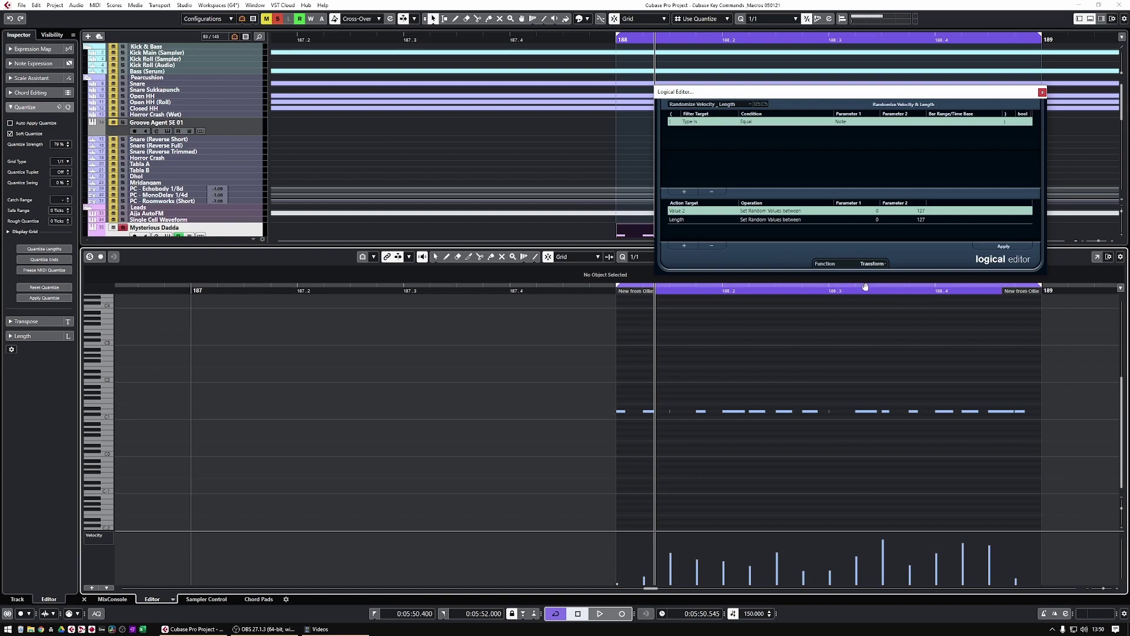
- Select all notes in the Mysterious Dadda bar 188 part and randomly mute some of them during cycle playback
drag(563, 379, 1011, 461)
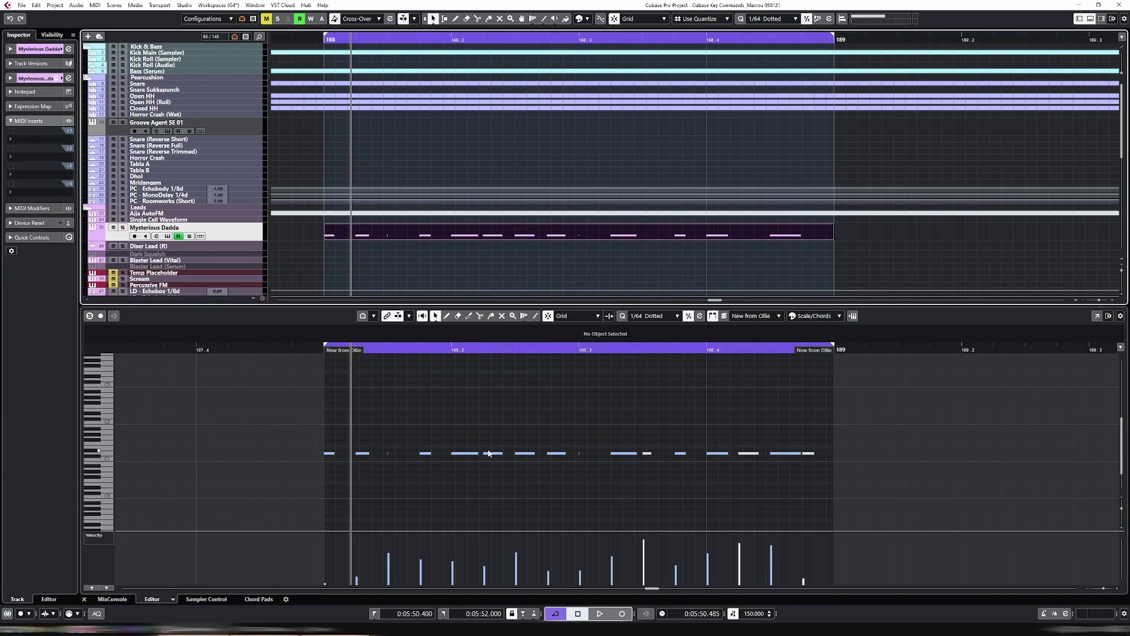
drag(258, 436, 998, 495)
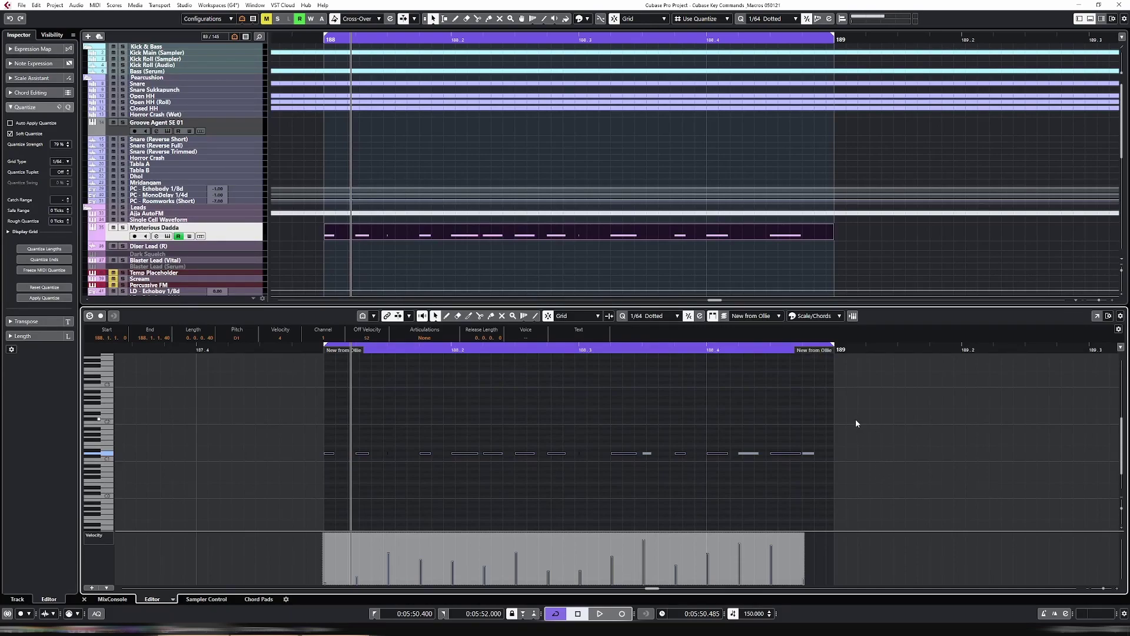
drag(244, 421, 855, 507)
drag(299, 420, 840, 481)
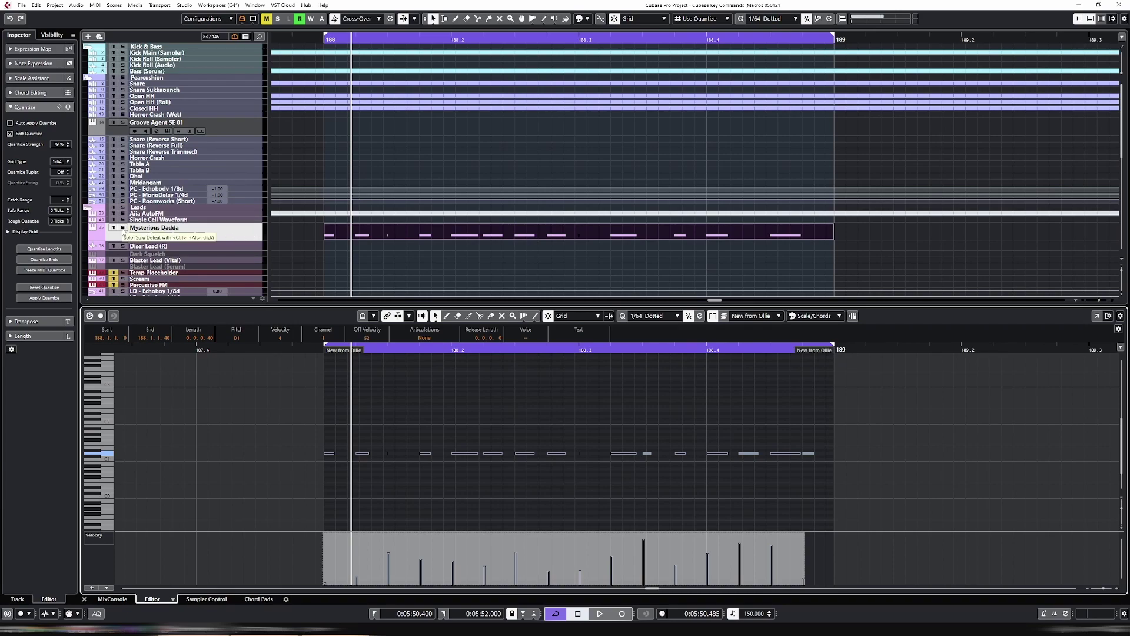
key(space)
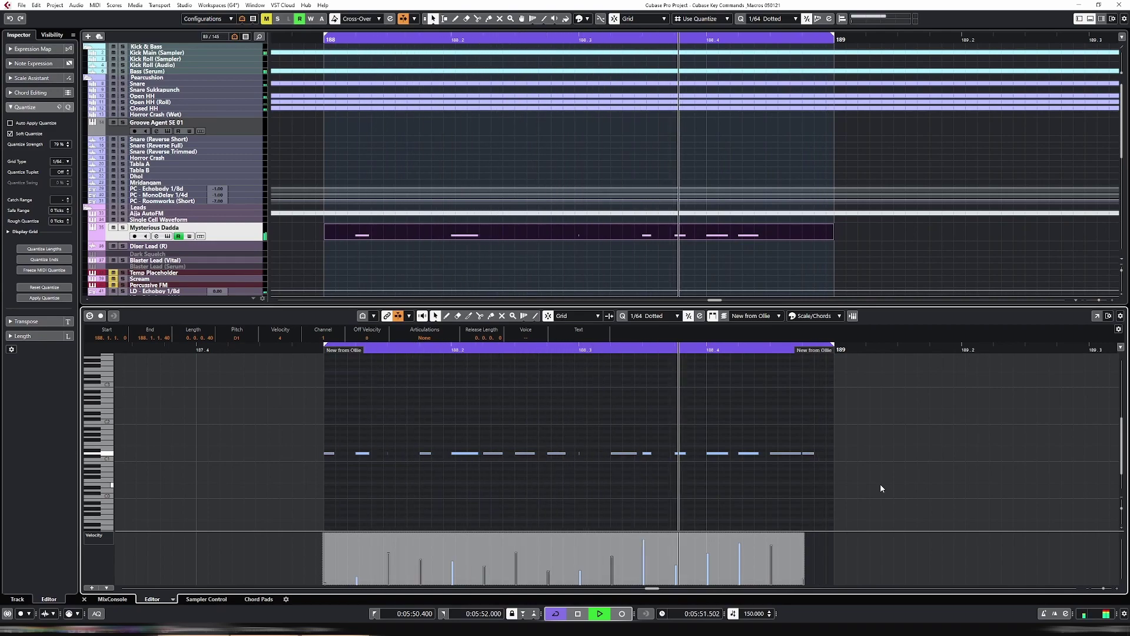
- Reapply the random mutes to the selected notes three times during cycle playback and stop playback
key(shift+m)
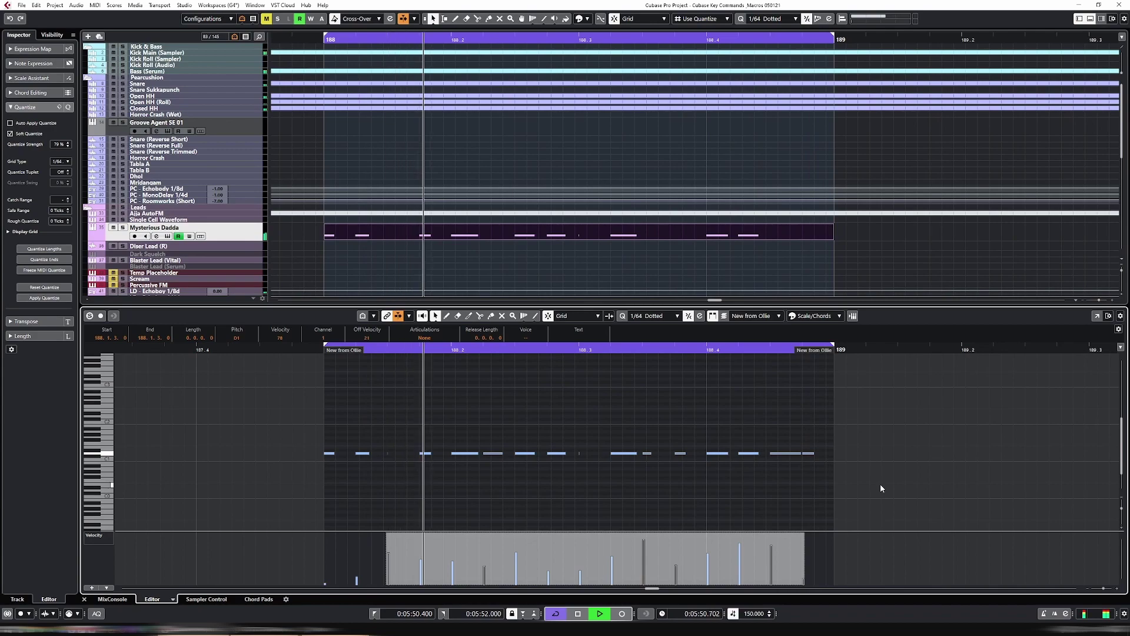
key(shift+m)
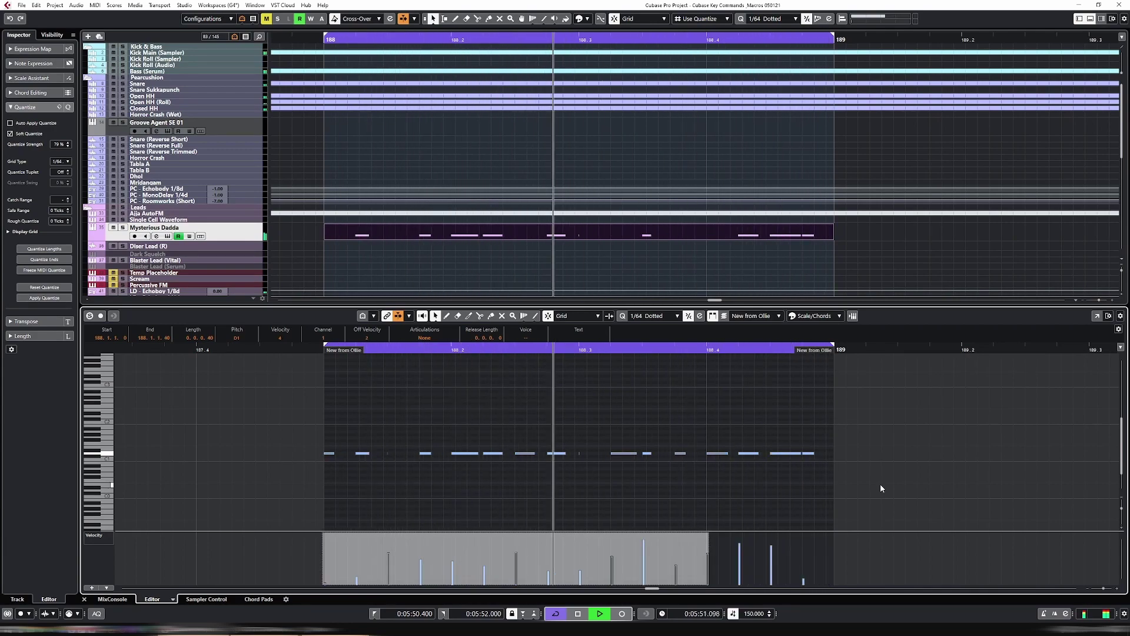
key(shift+m)
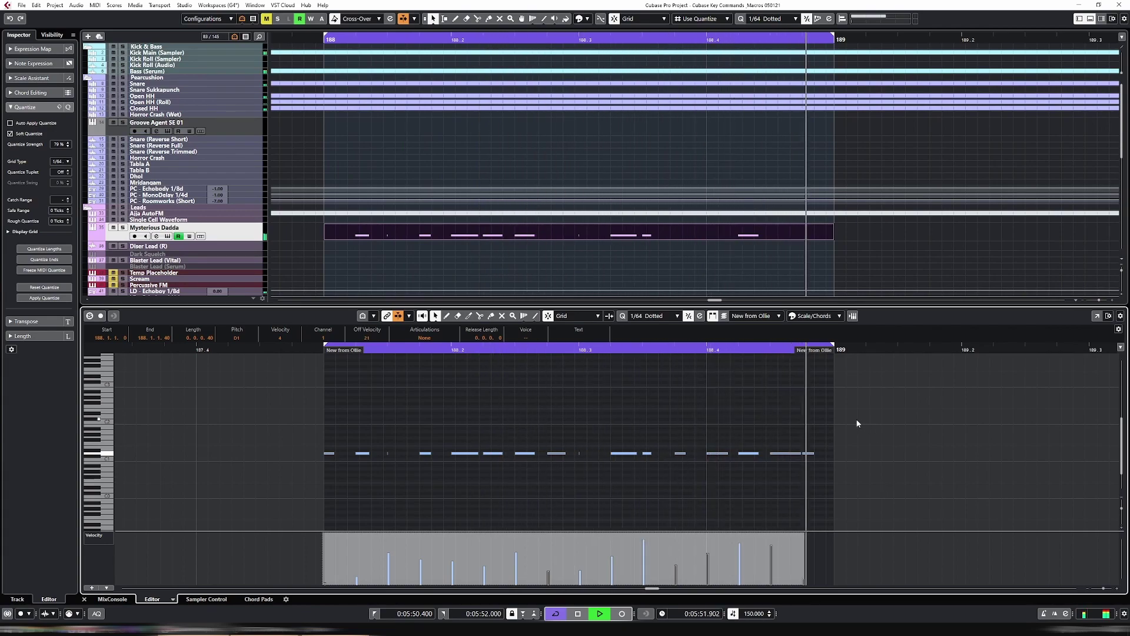
key(space)
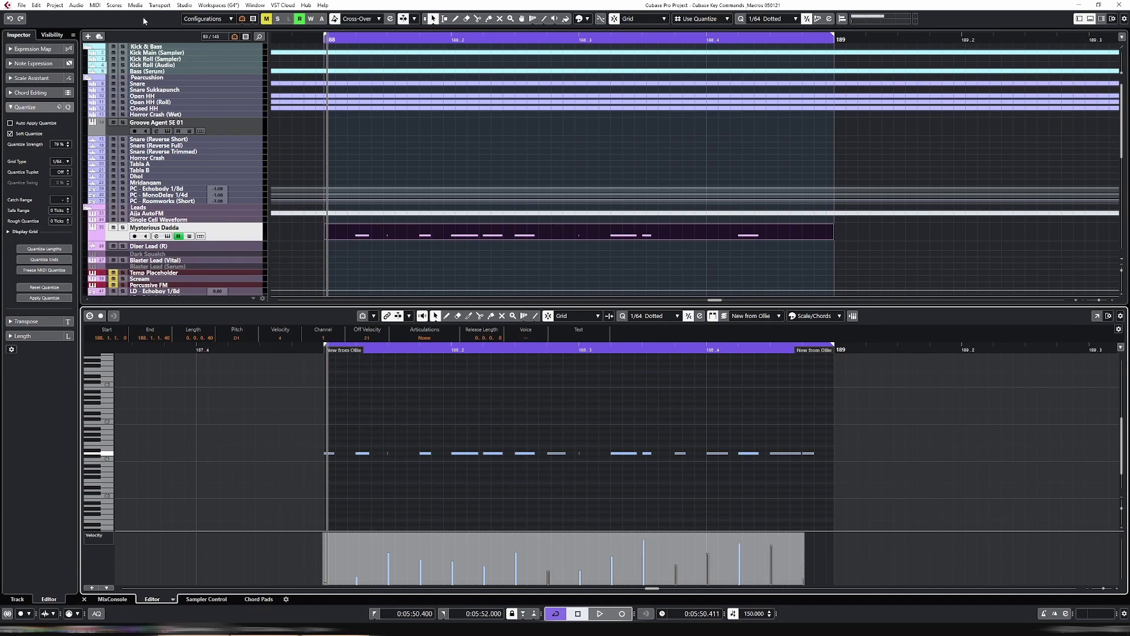
- In the Logical Editor, load the Randomize Velocity, Length _ Pitch (to Scale) preset and set its Transpose to Scale action to Phrygian
click(95, 6)
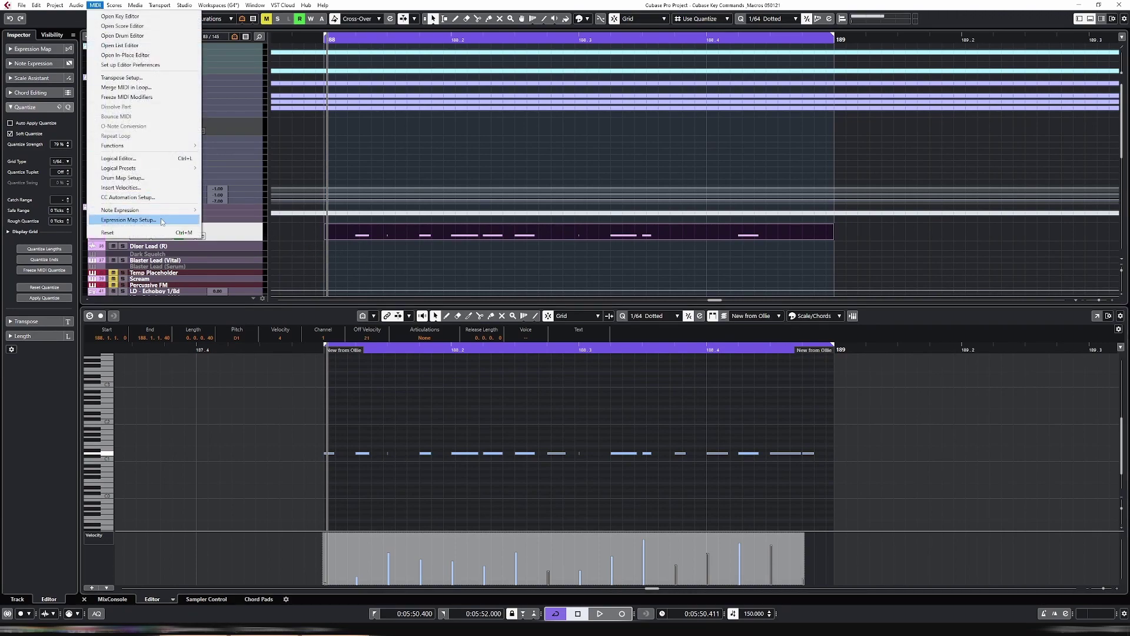
click(149, 160)
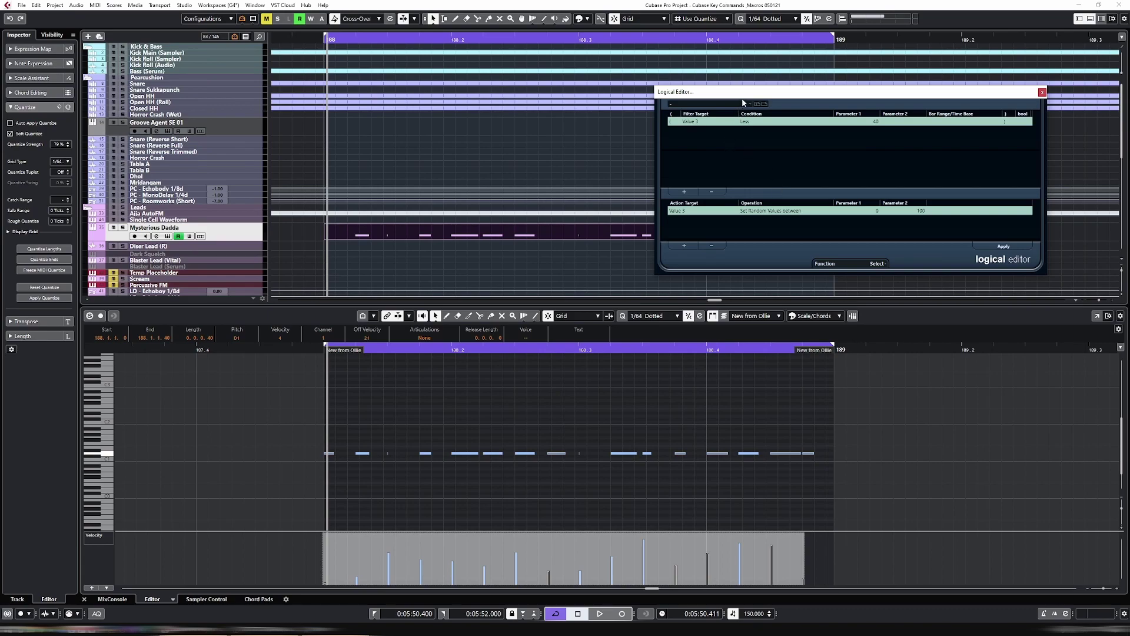
drag(748, 94, 725, 146)
click(718, 152)
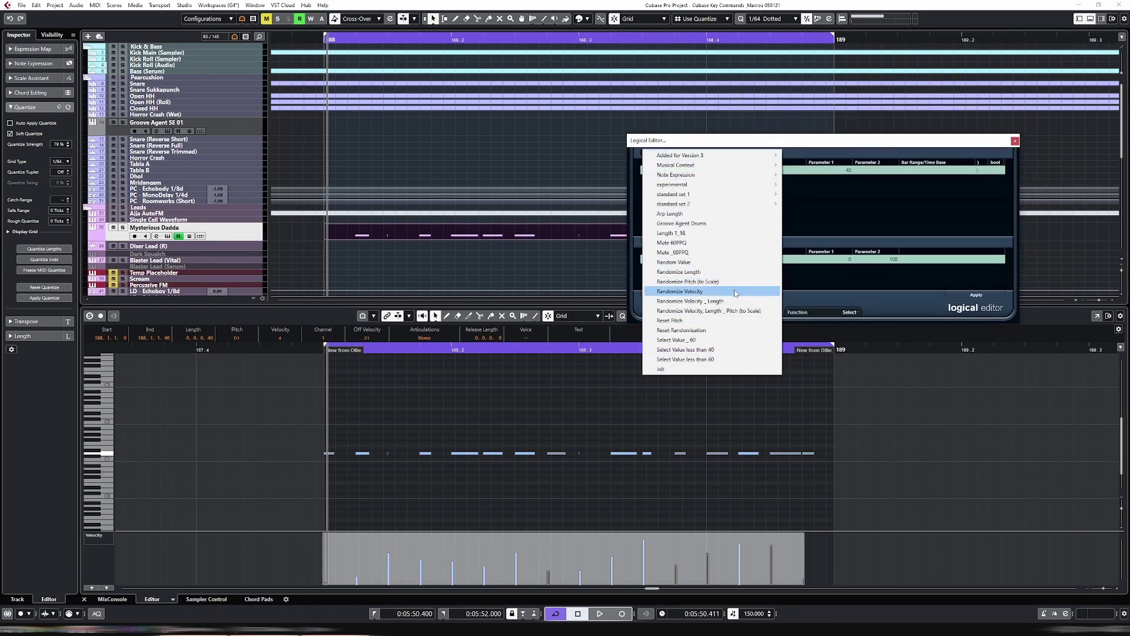
click(758, 315)
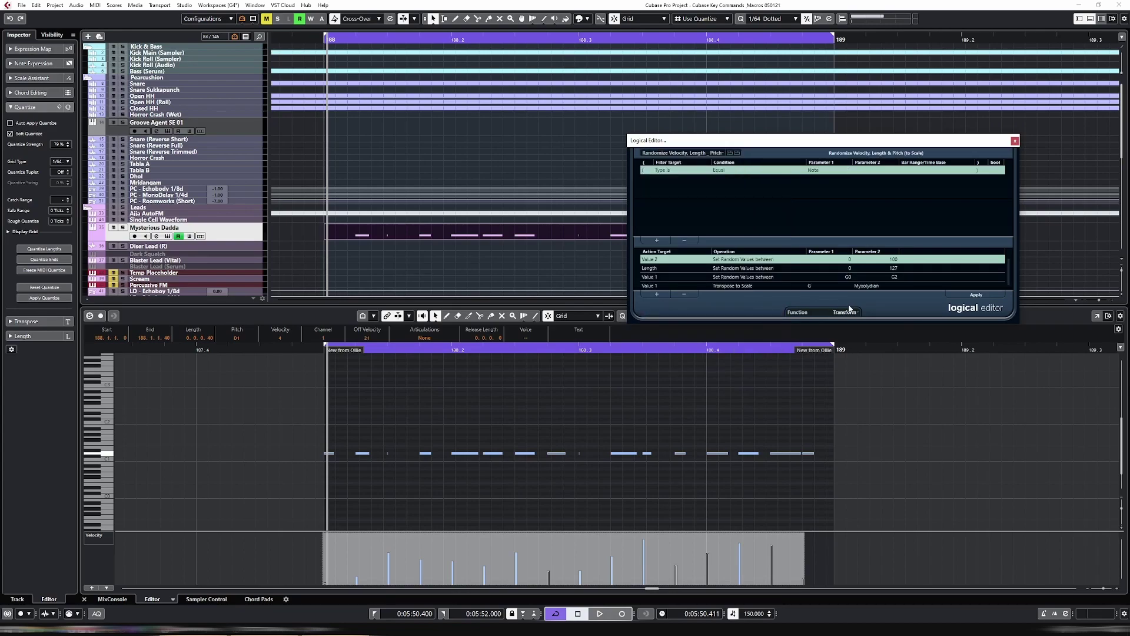
click(874, 288)
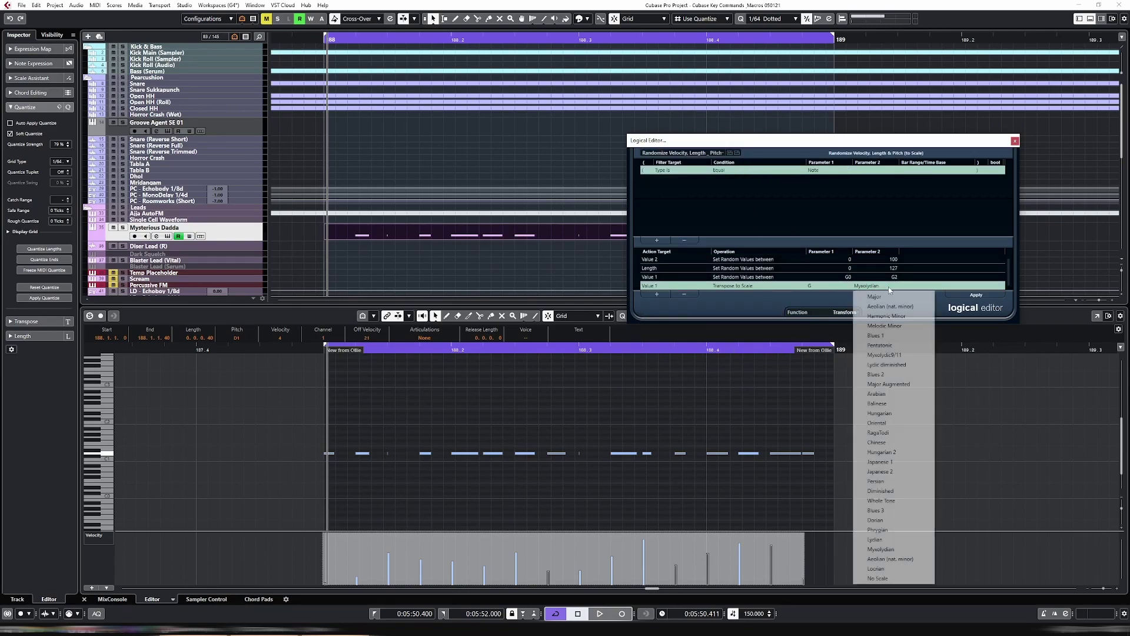
click(906, 530)
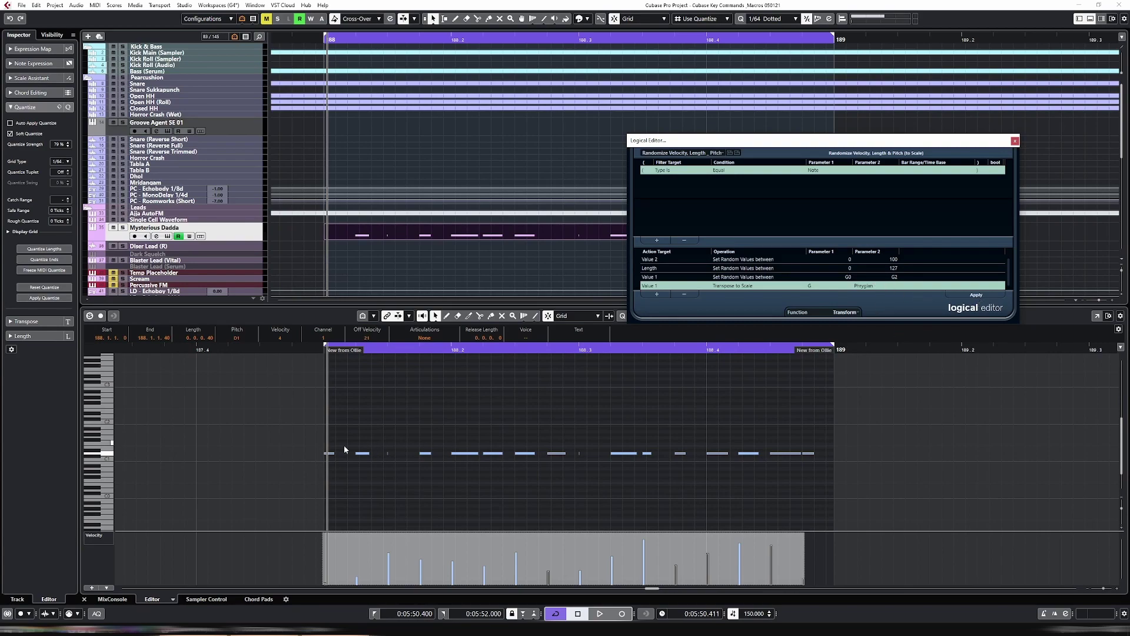
- Select all notes in the part, raise the random velocity's upper limit to 127, and apply the preset
drag(304, 446, 830, 485)
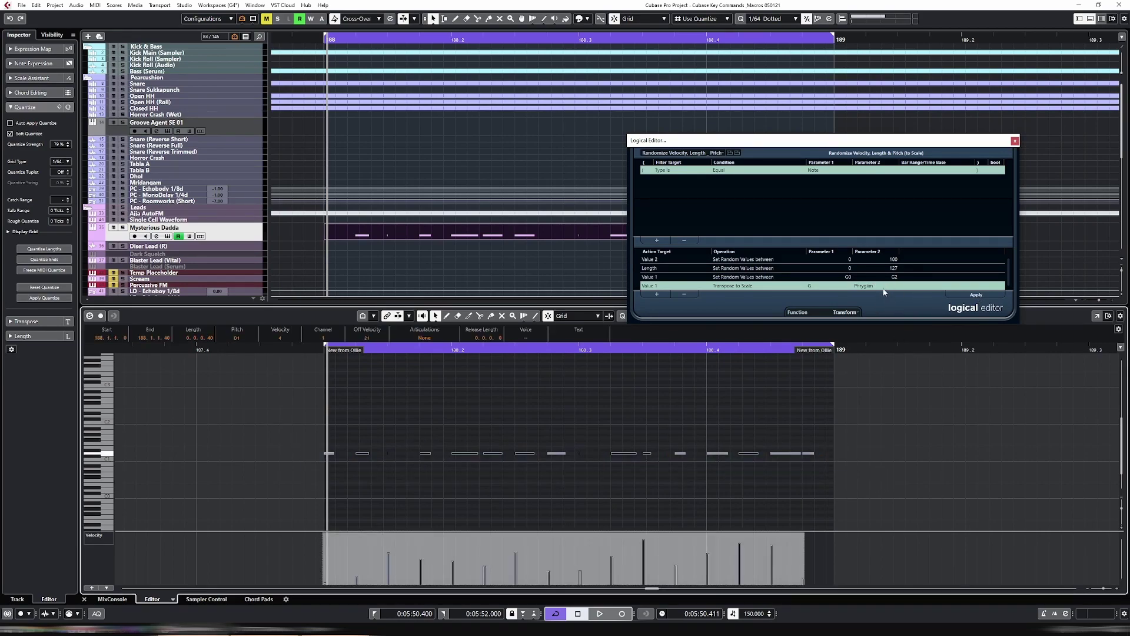
click(895, 260)
click(895, 260)
text(127)
key(Return)
click(895, 268)
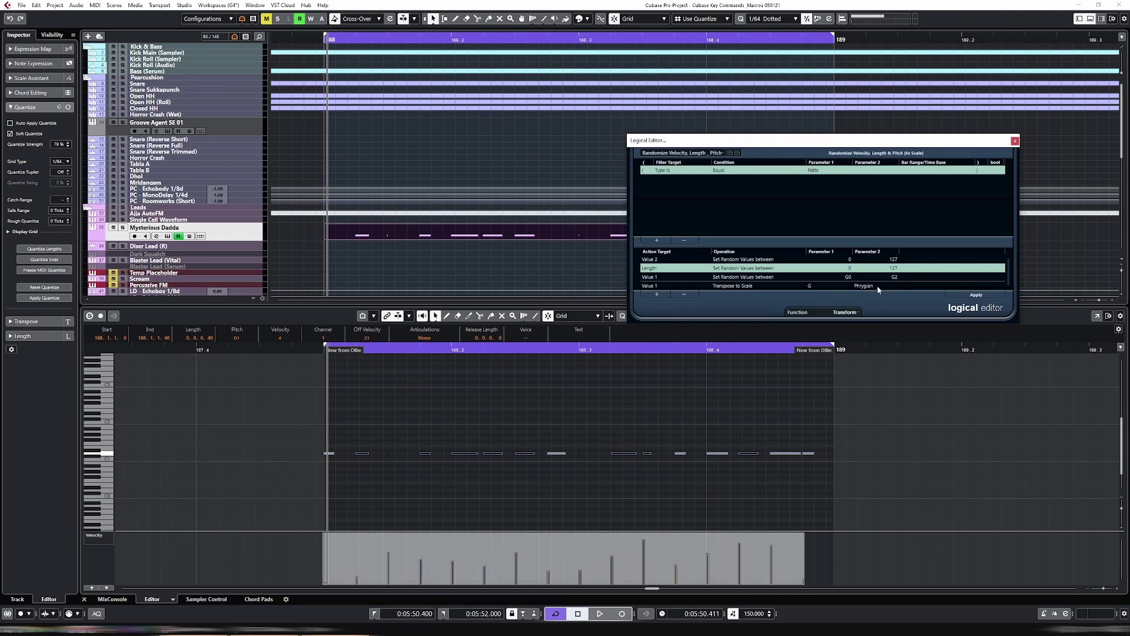
click(977, 294)
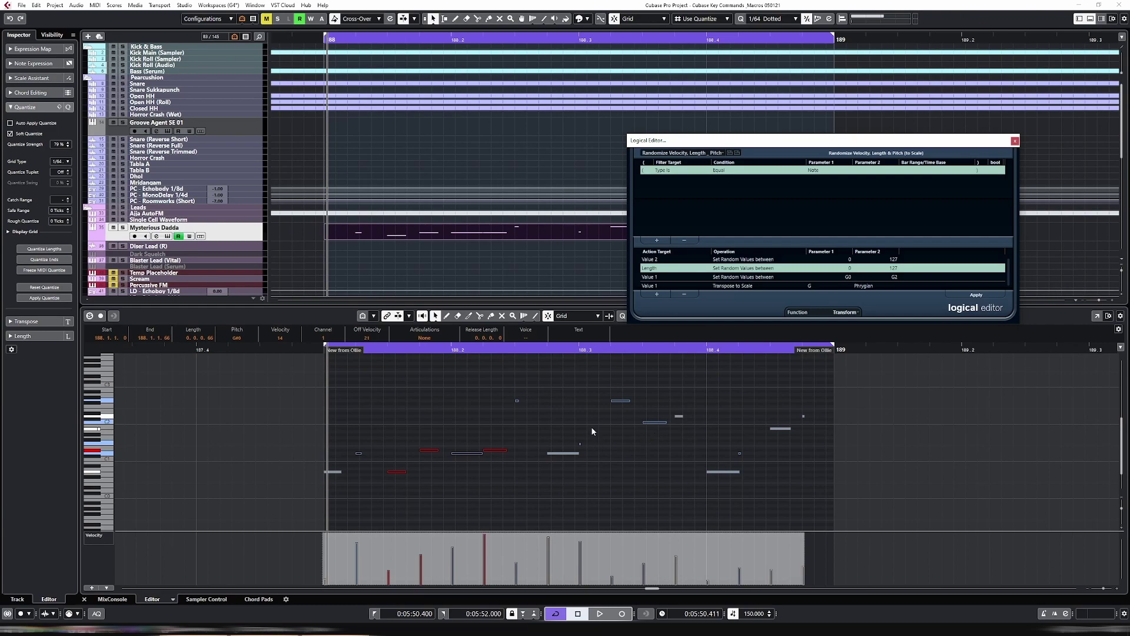
- Solo the Mysterious Dadda track during cycle playback, reapply the velocity, length and pitch randomization twice, and stop playback
key(space)
click(246, 235)
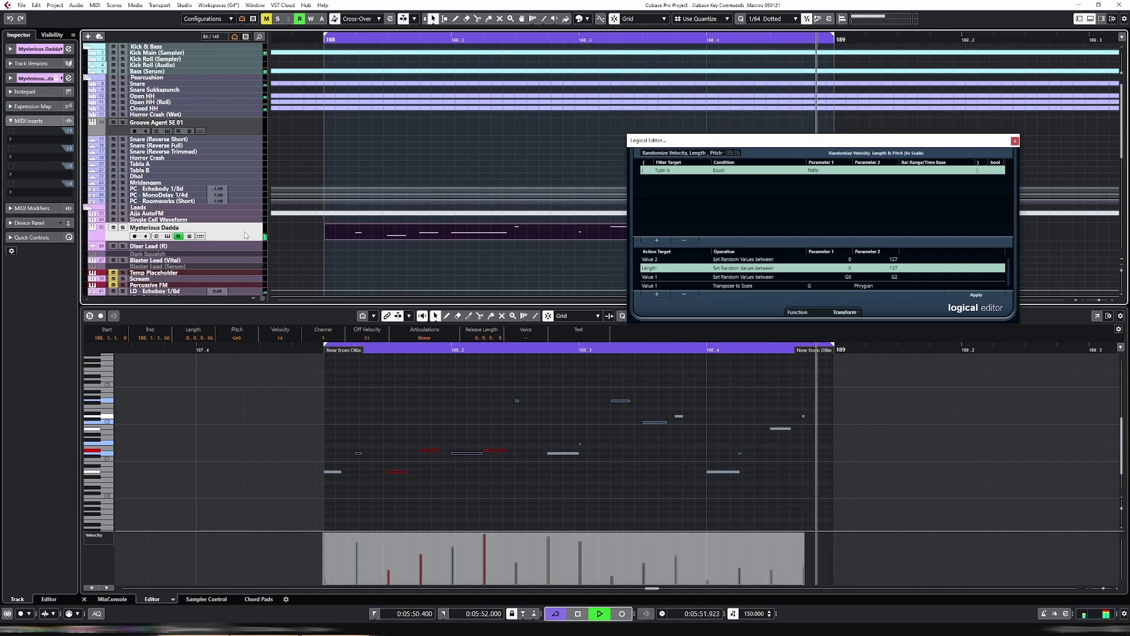
key(s)
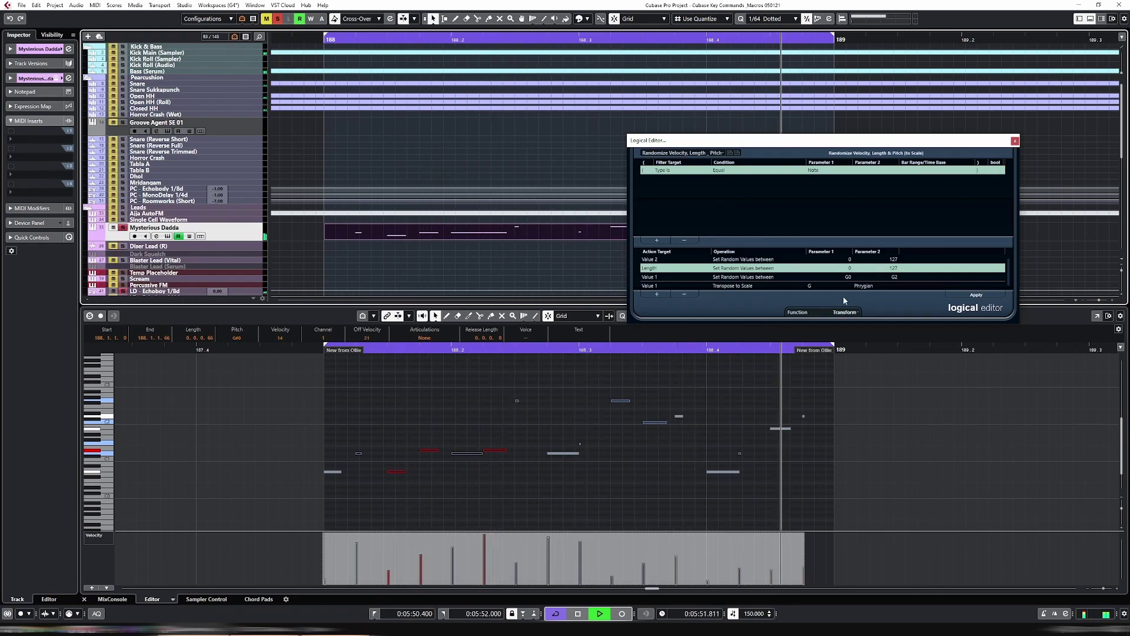
click(976, 295)
click(976, 295)
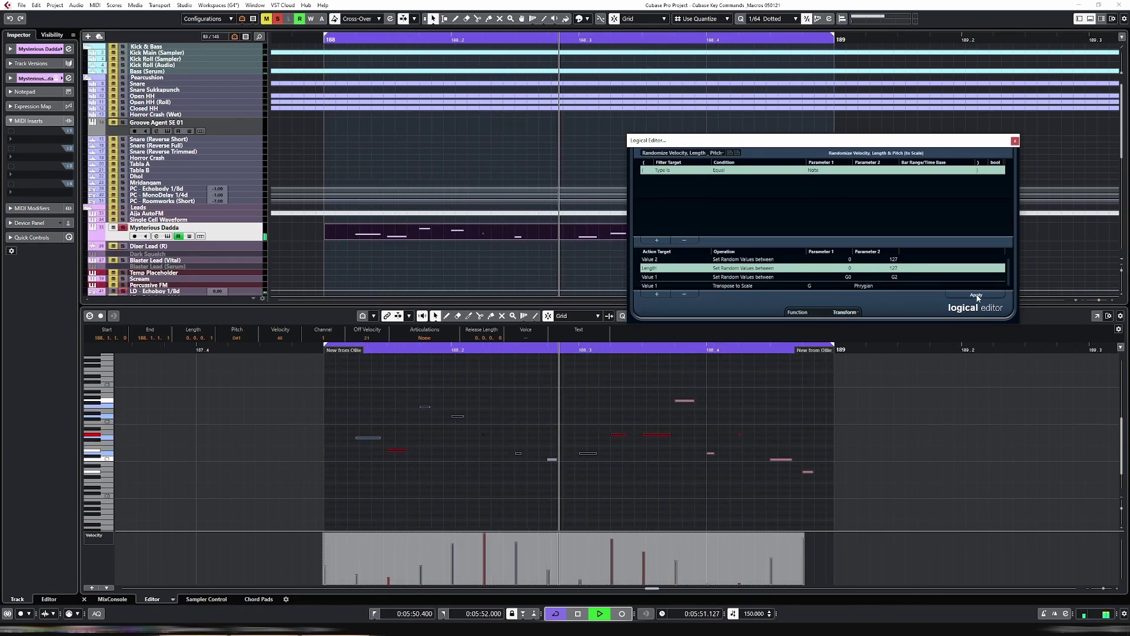
key(space)
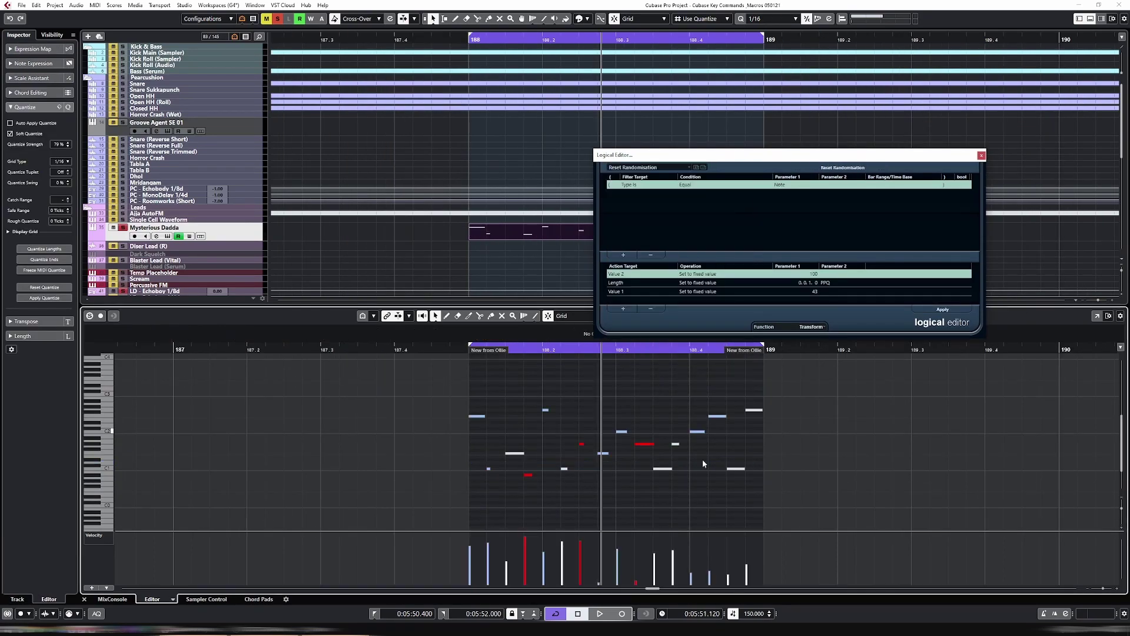
- Select all notes and apply the Reset Randomisation preset to restore fixed velocity, length and pitch
drag(423, 375, 798, 501)
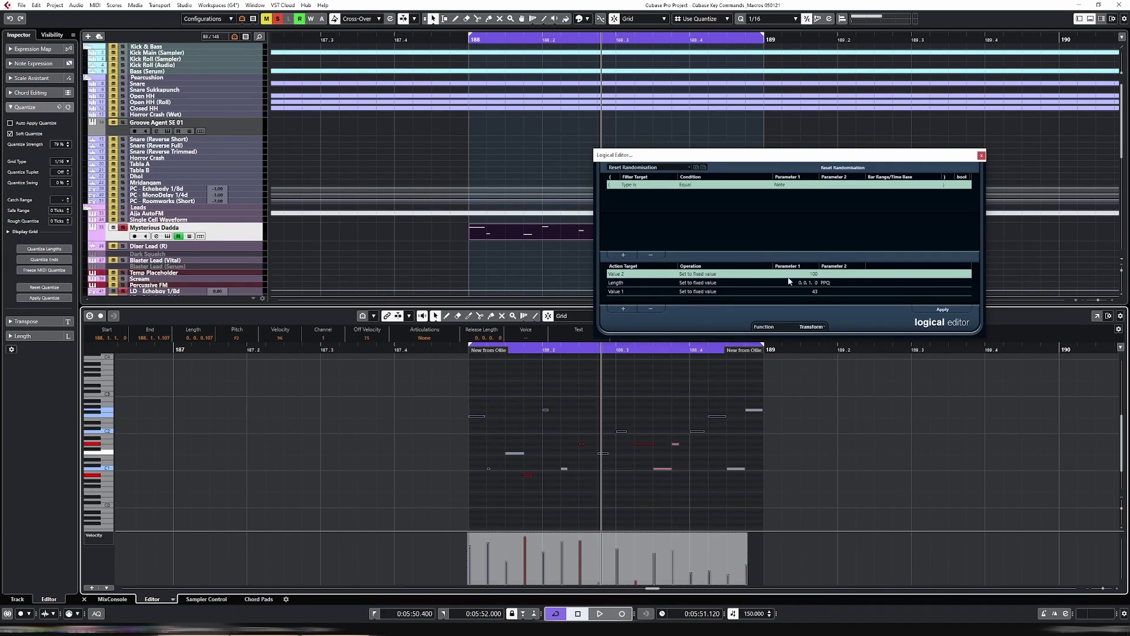
click(688, 170)
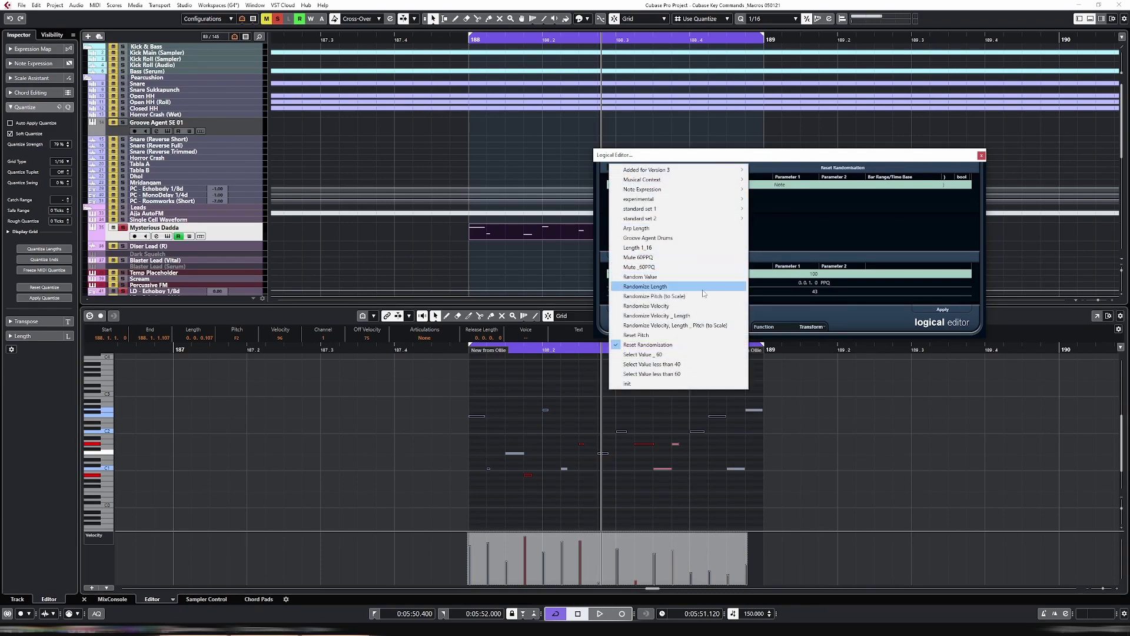
click(695, 345)
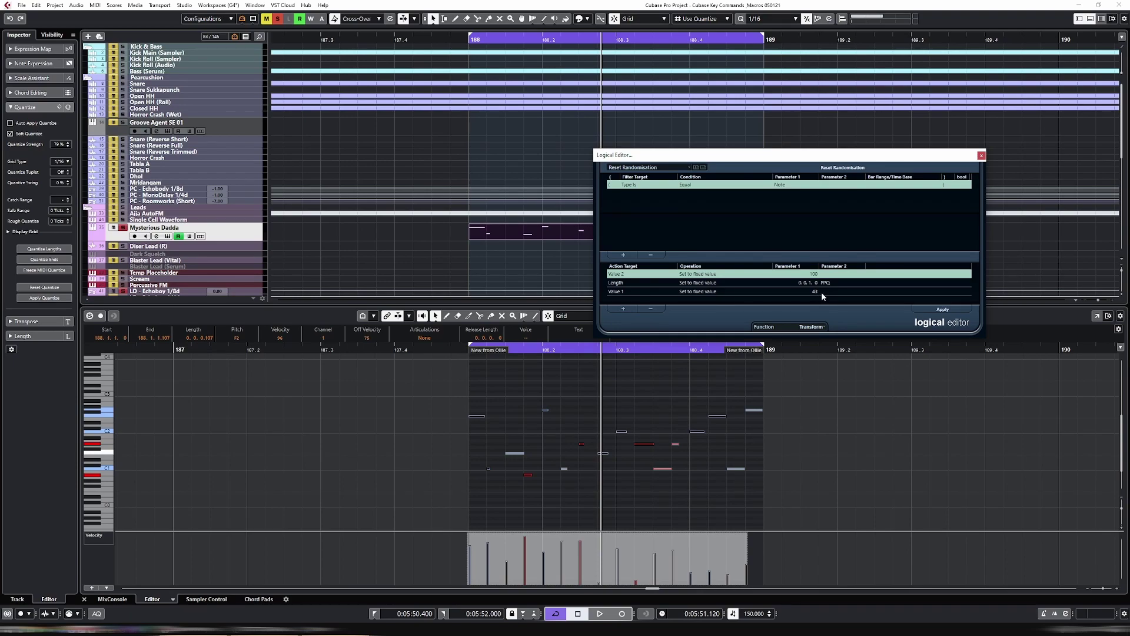
click(942, 310)
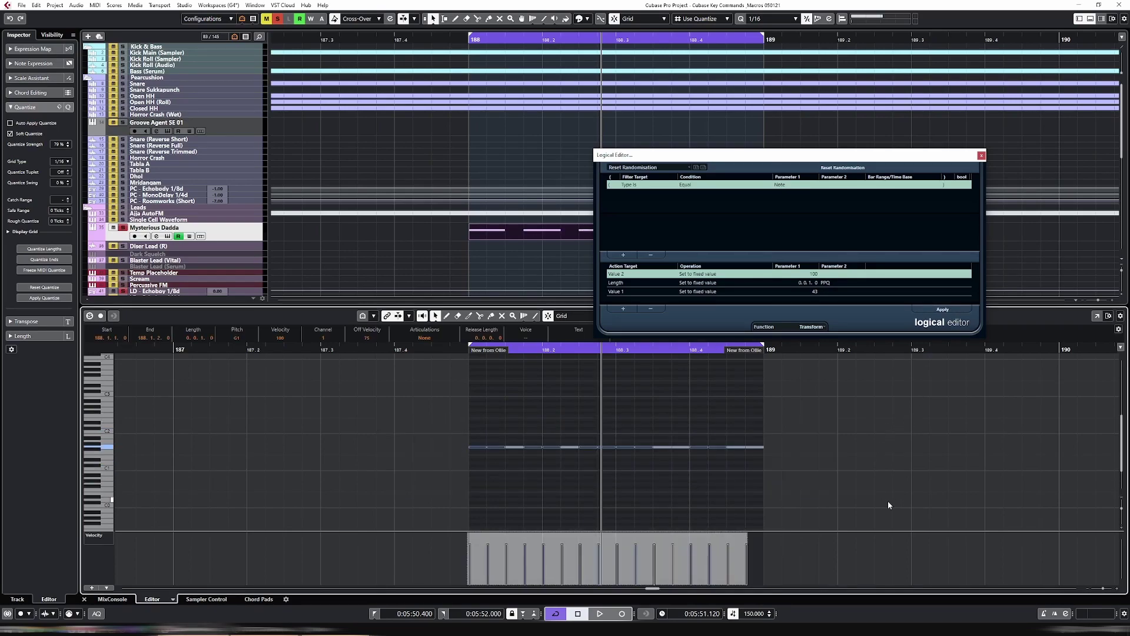
key(alt+r)
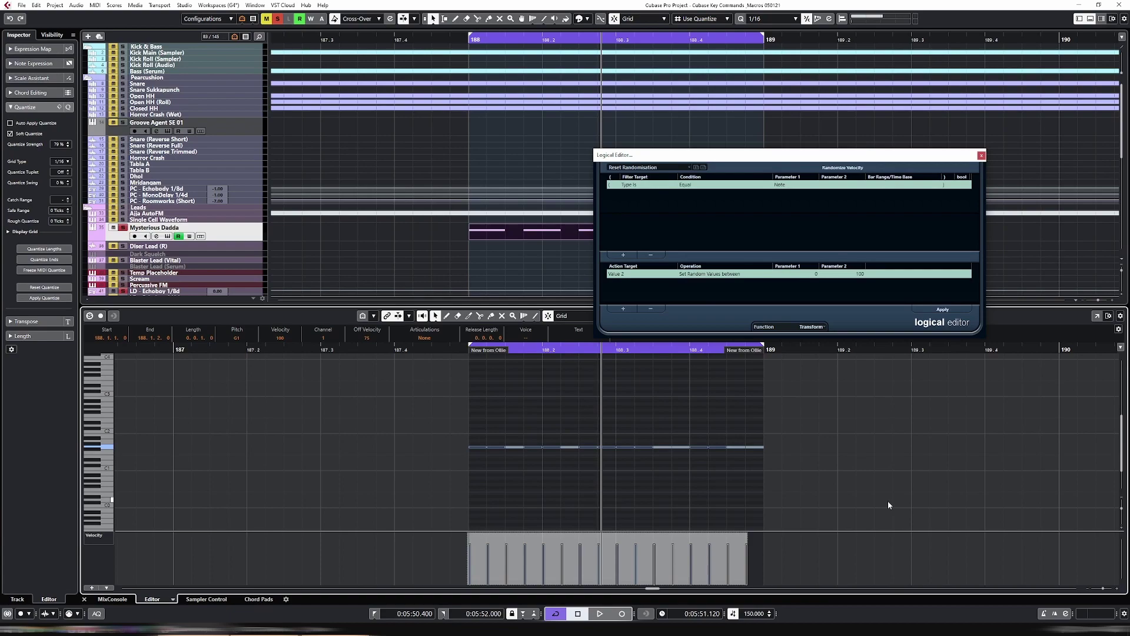
- Close the Logical Editor, randomize the selected notes' velocities and lengths with the assigned key commands, and reset the randomization
click(982, 156)
drag(421, 412, 874, 525)
key(alt+v)
key(alt+v)
key(alt+v)
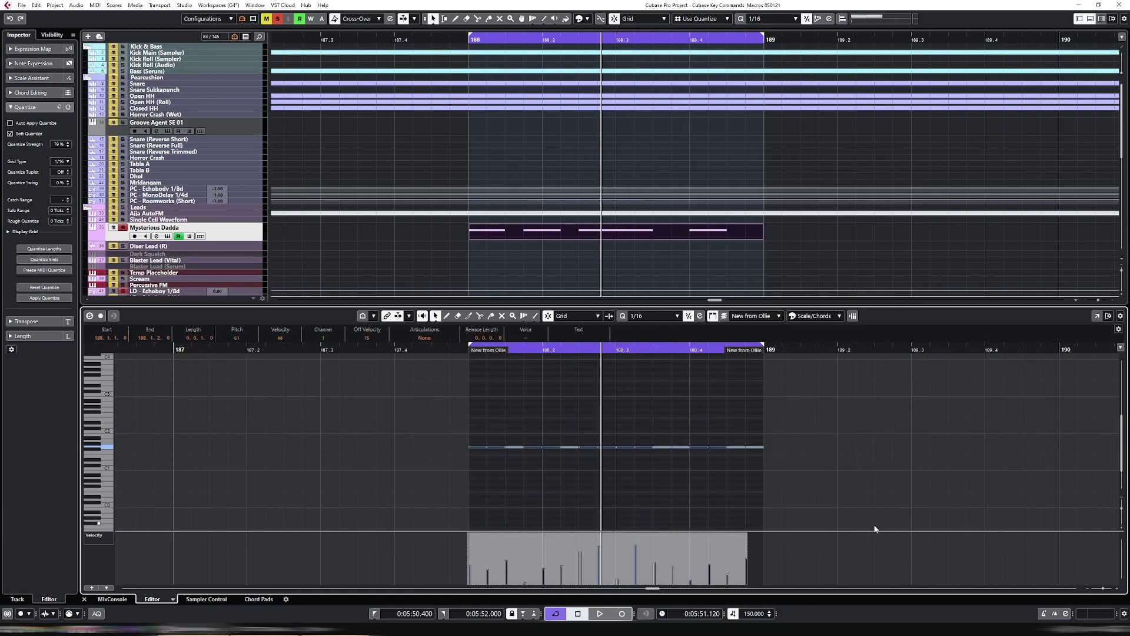
key(alt+l)
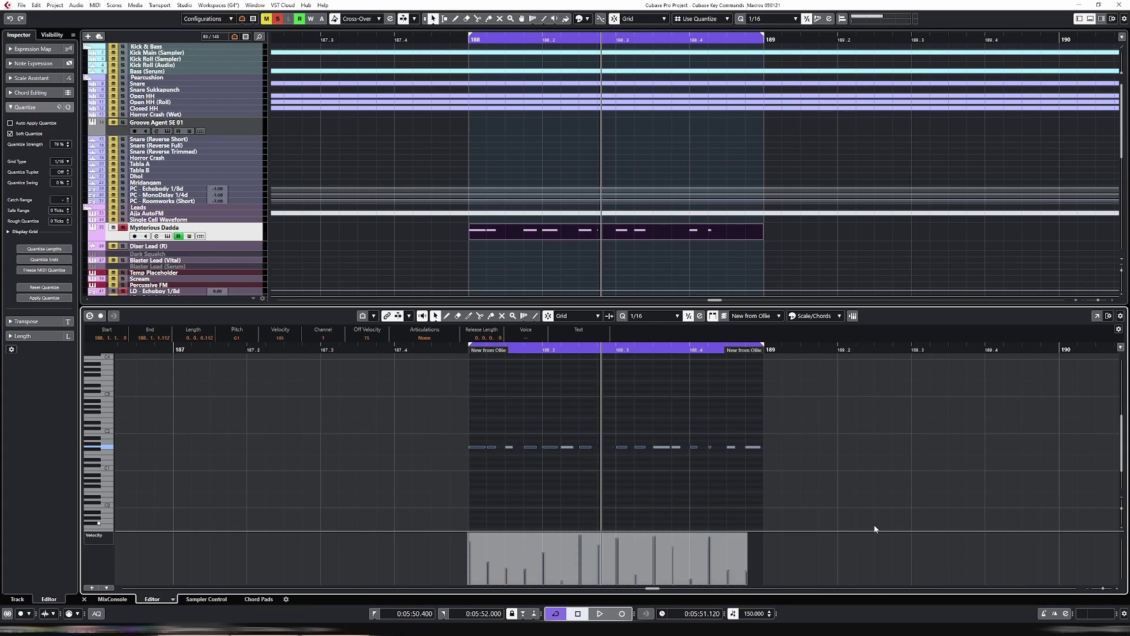
key(alt+r)
click(878, 491)
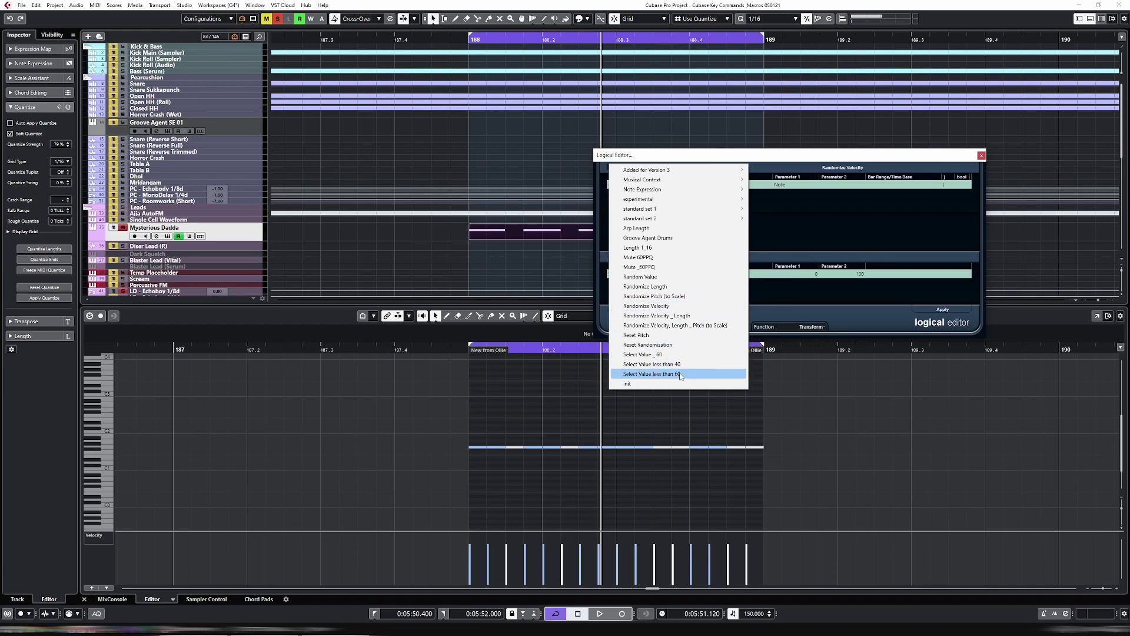
- Look through the Logical Editor's list of saved presets and close the editor
click(790, 164)
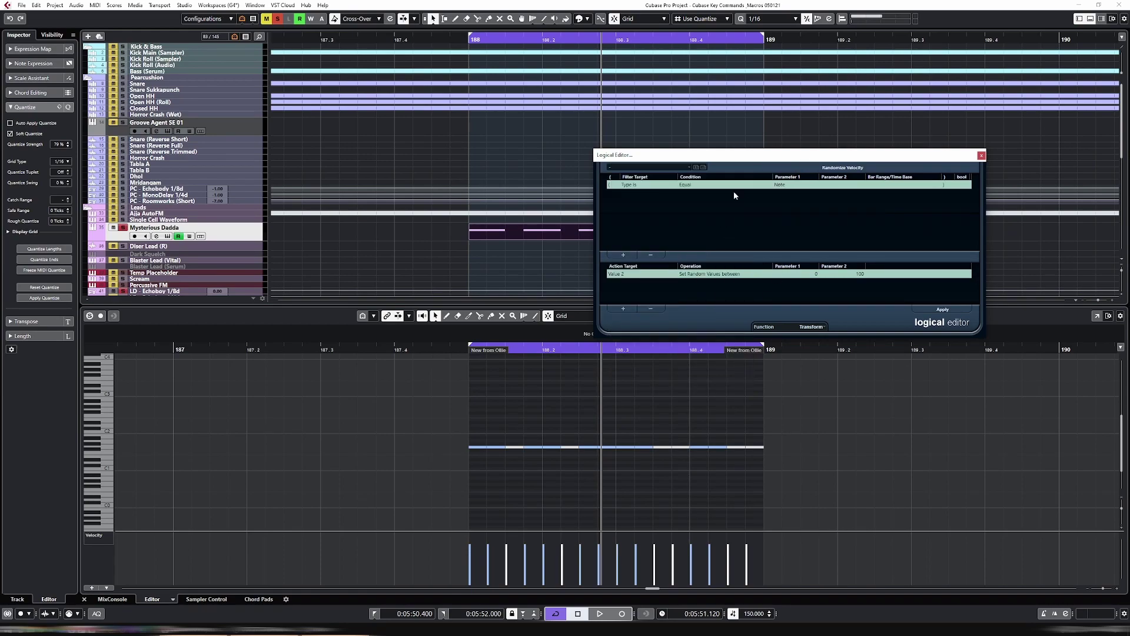
click(680, 169)
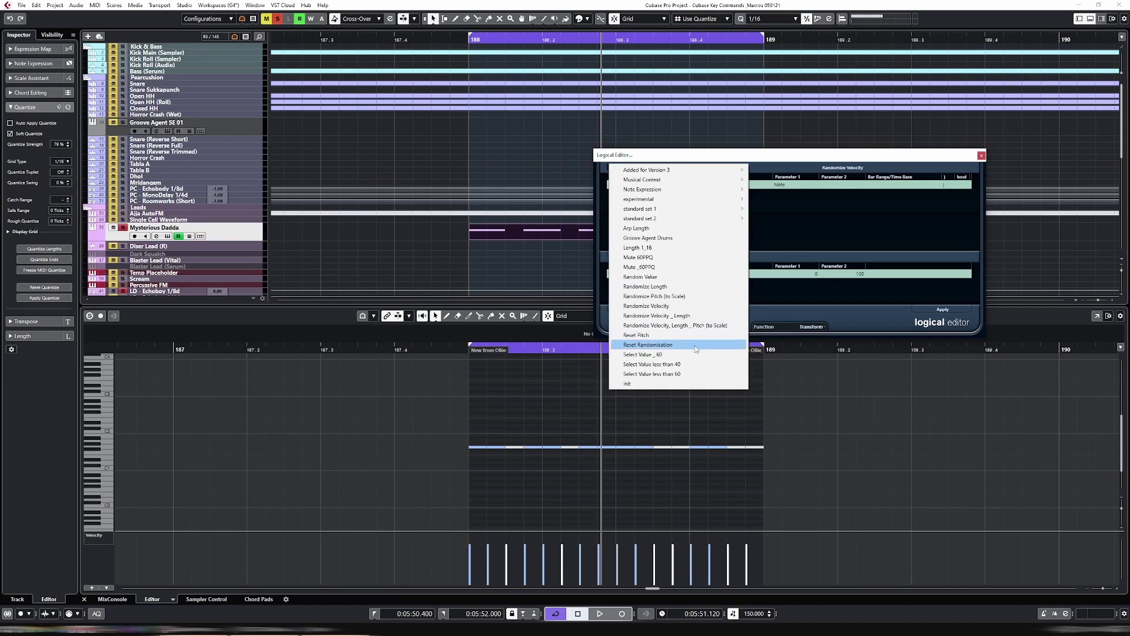
click(981, 155)
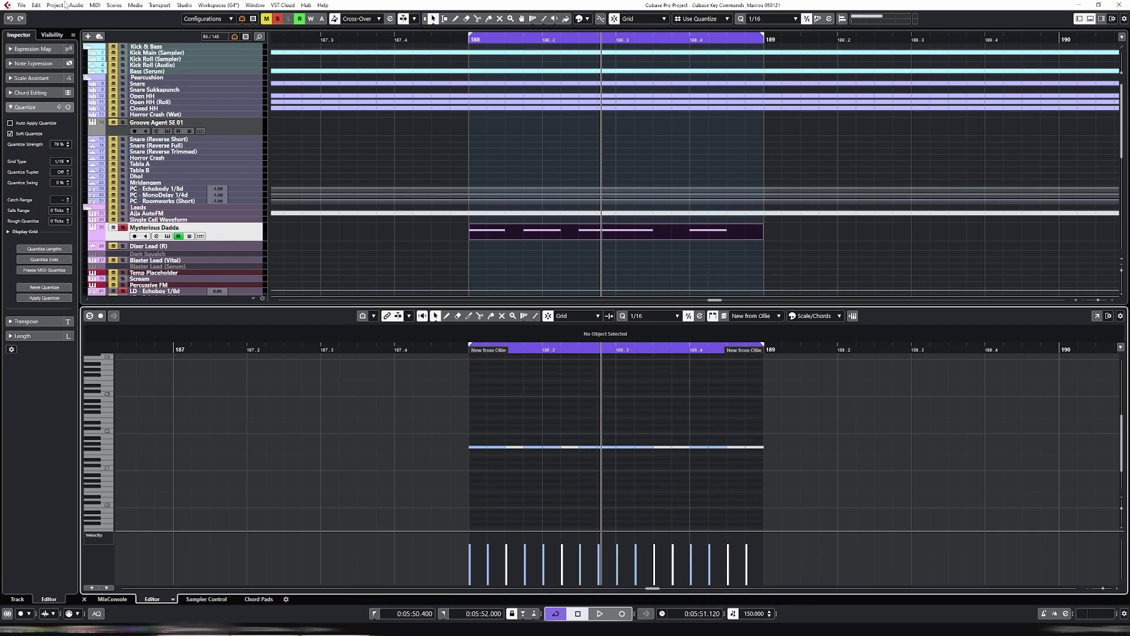
- Open the Key Commands dialog and collapse the MIDI category in its command list
click(37, 5)
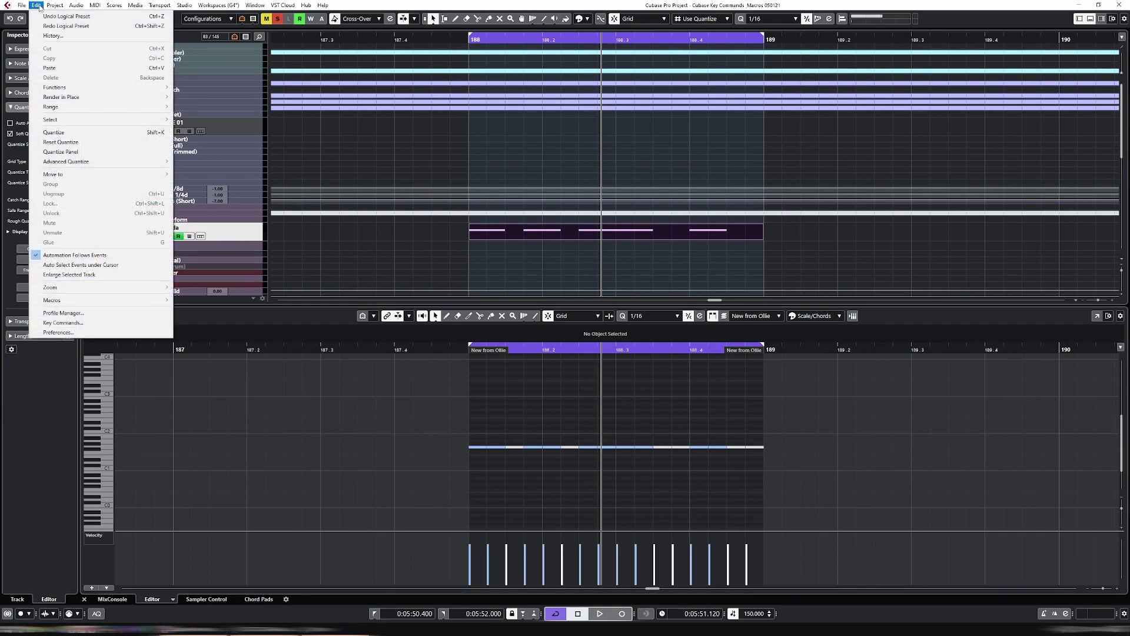
mouse_move(55, 5)
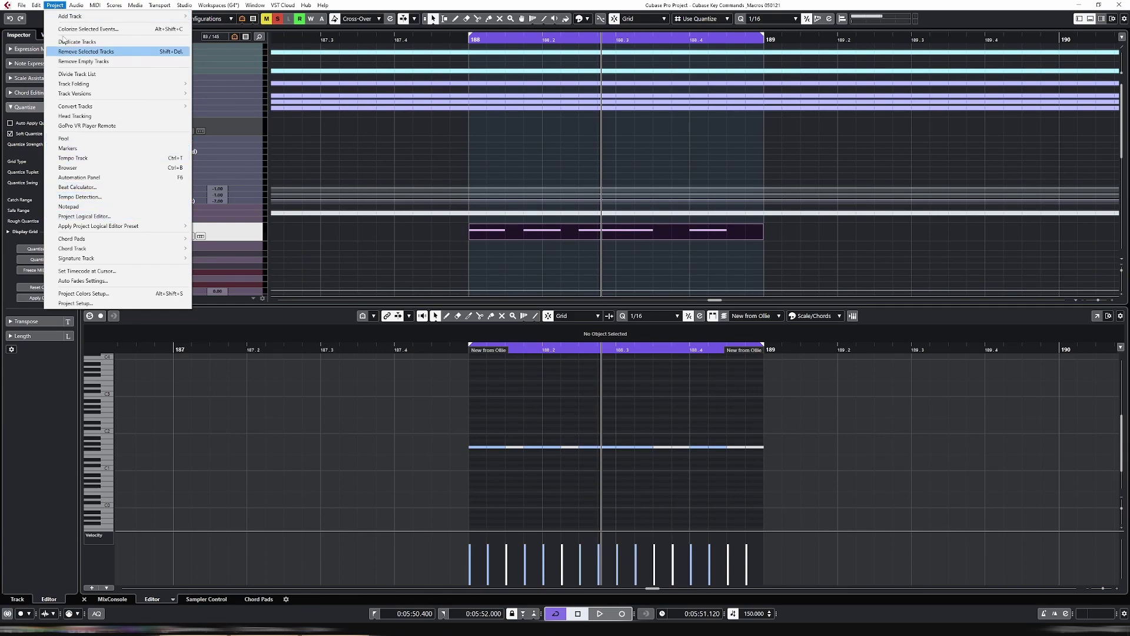
click(121, 323)
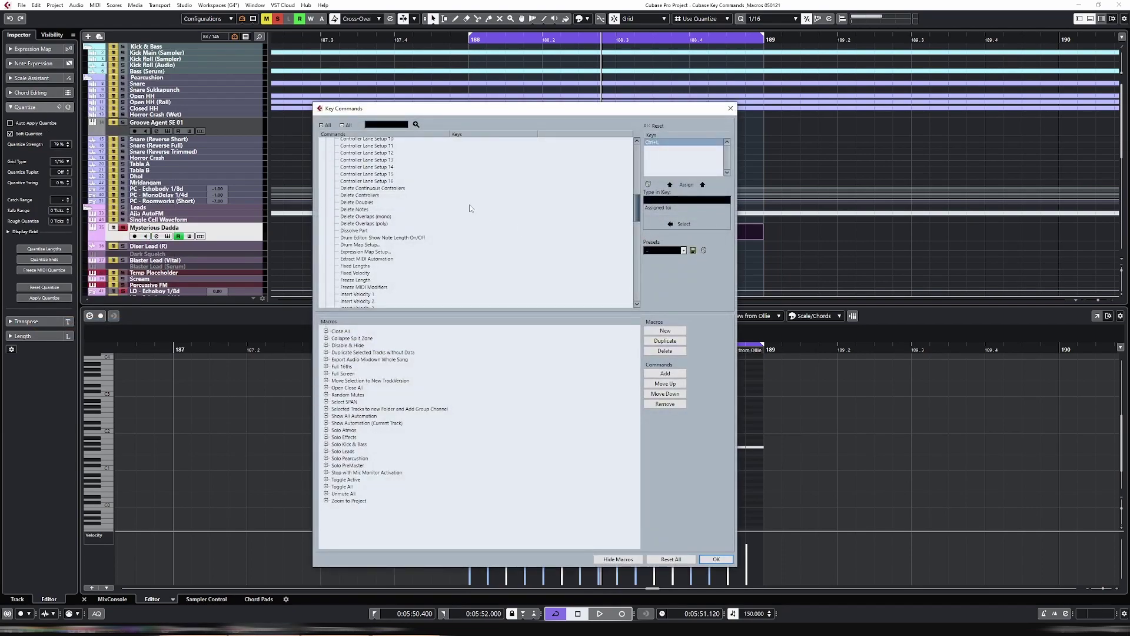
scroll(471, 212, up, 10)
click(326, 257)
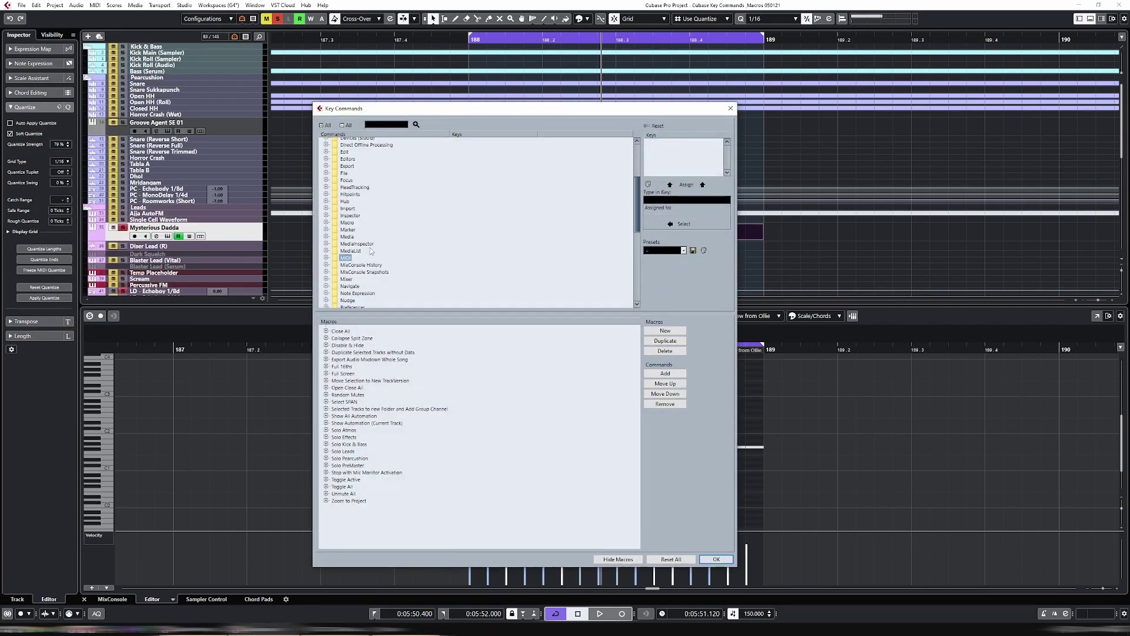
- View the commands in the Process Logical Preset category, collapse it, and select the Process Project Logical Editor category
scroll(369, 252, down, 5)
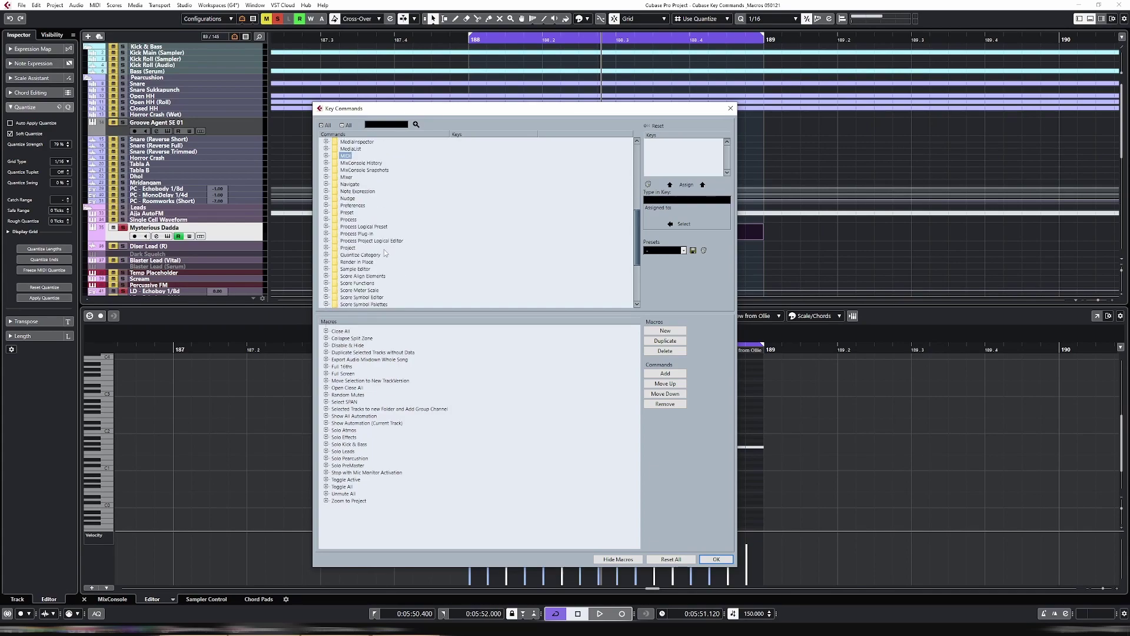
click(326, 227)
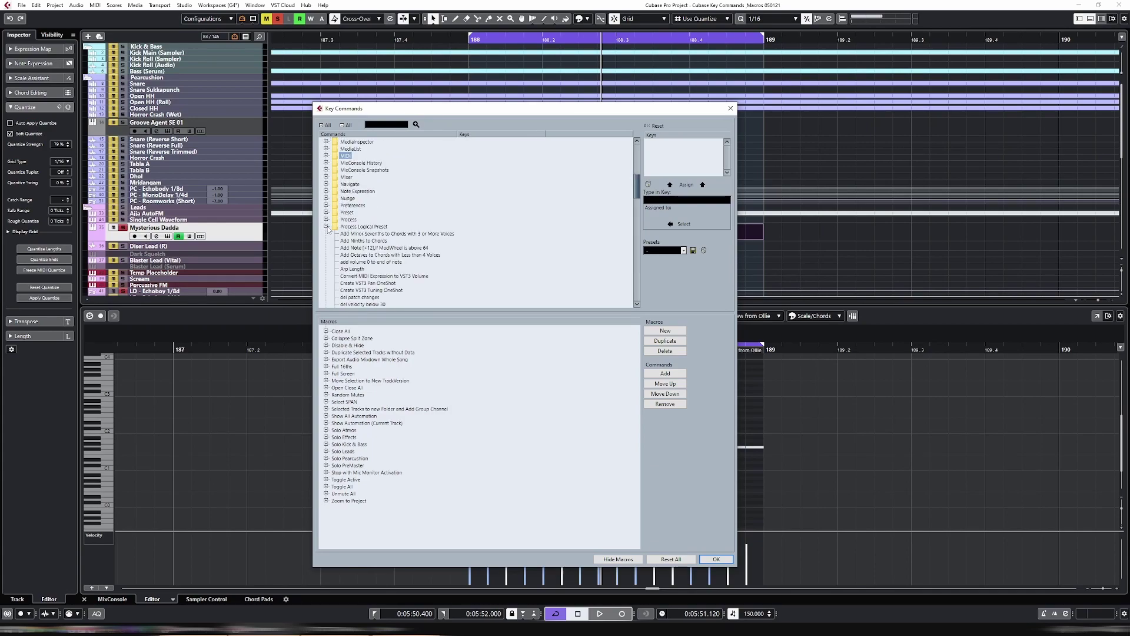
click(327, 227)
scroll(389, 224, down, 1)
click(367, 193)
click(358, 207)
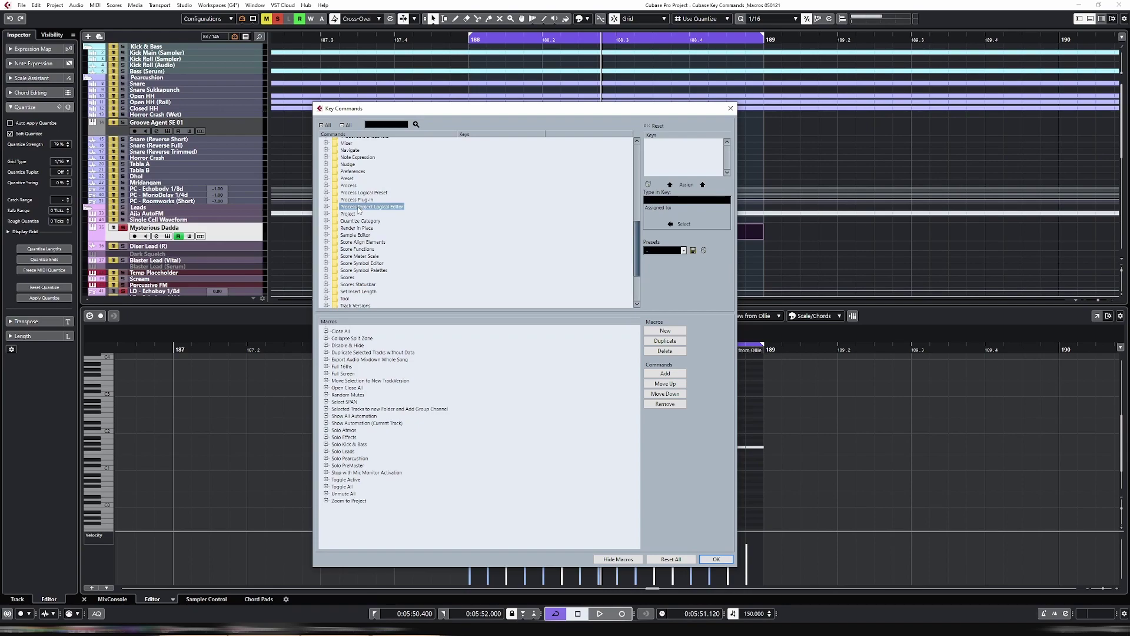
- Remove the Shift+V key assignment from the Randomize Velocity command in the Process Logical Preset category
click(326, 193)
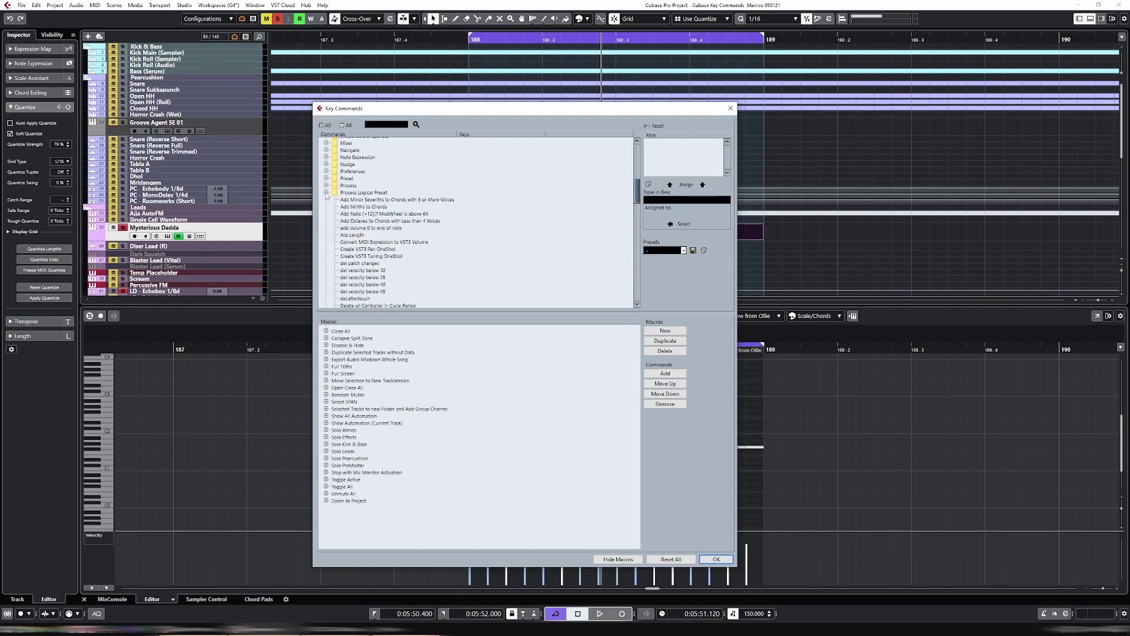
scroll(448, 222, down, 1)
scroll(449, 223, down, 10)
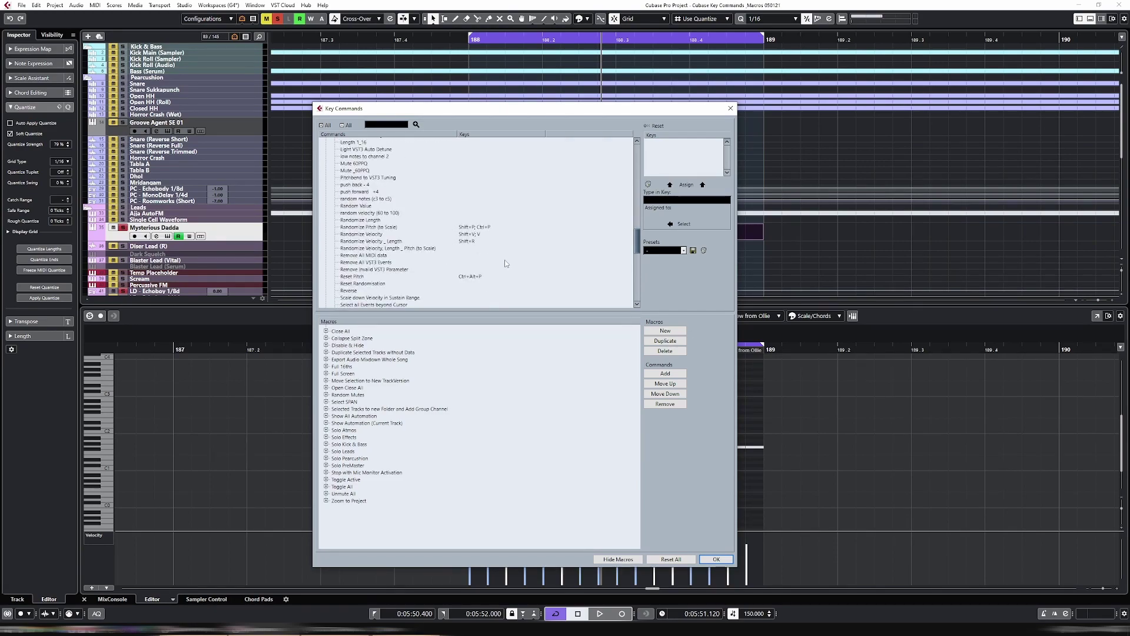
click(364, 234)
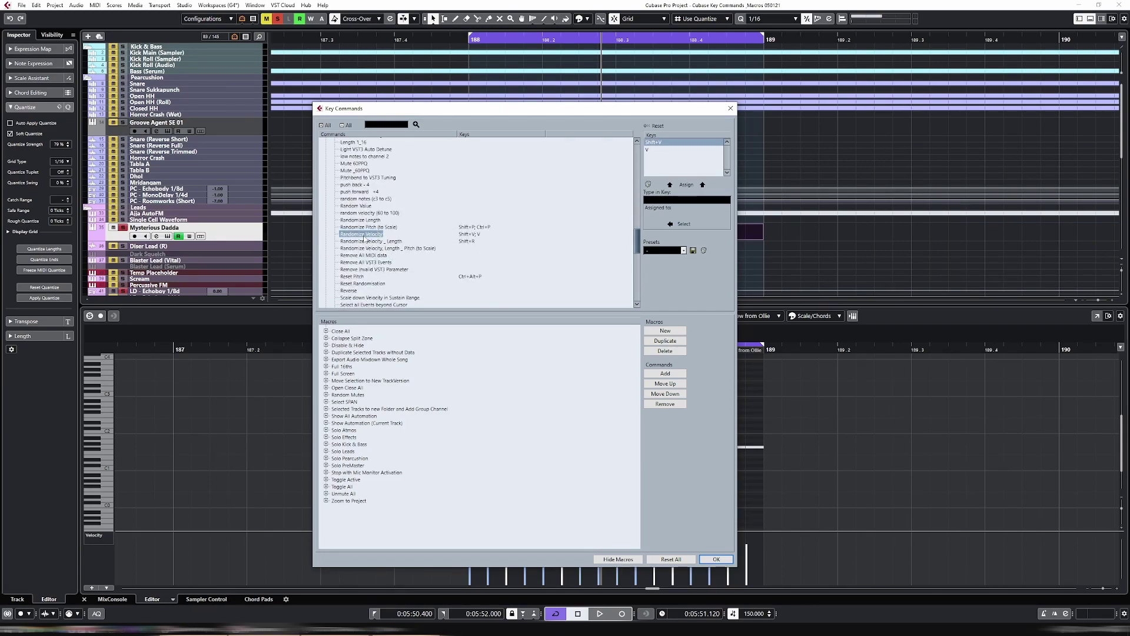
scroll(478, 246, down, 2)
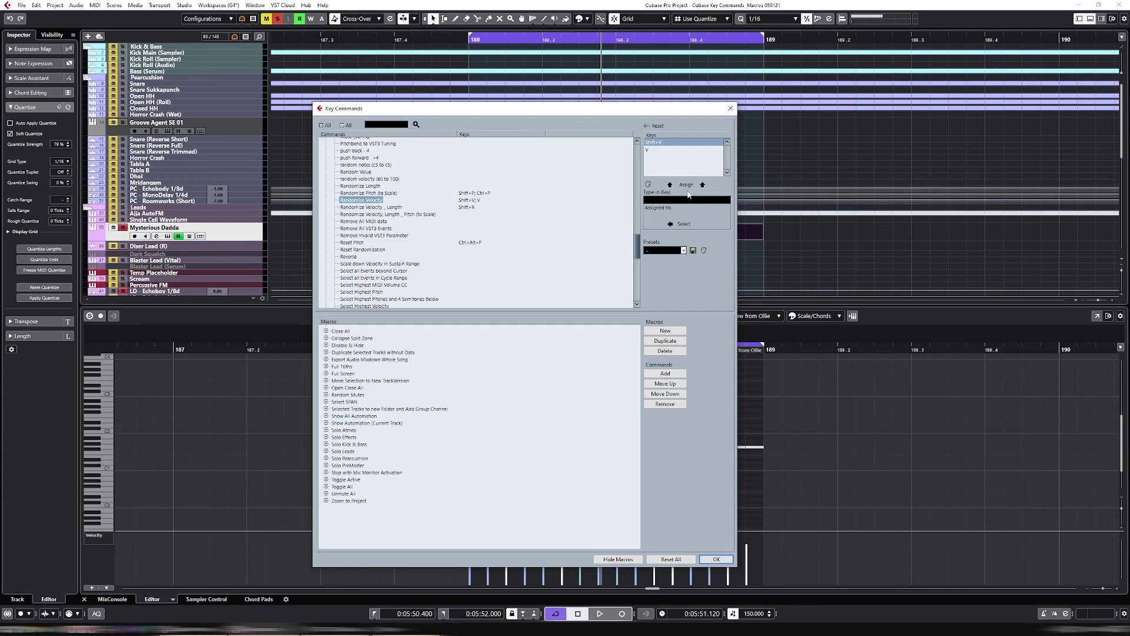
click(648, 184)
click(562, 330)
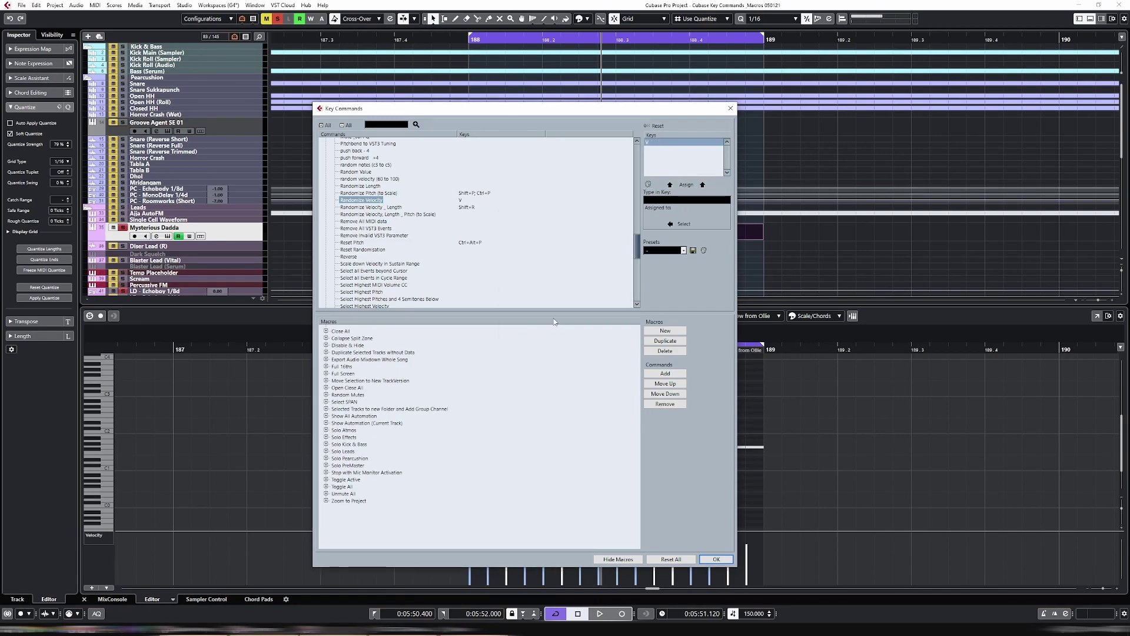
- Check the key assignment of the Reset Pitch command and those of the neighbouring randomize commands
click(368, 242)
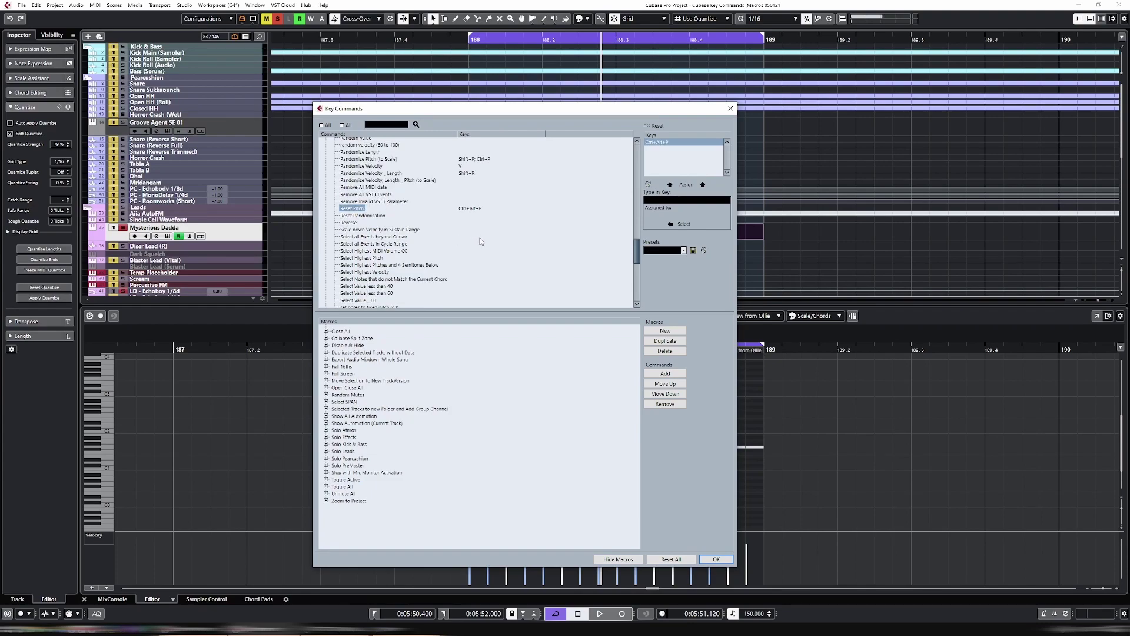
scroll(476, 235, up, 15)
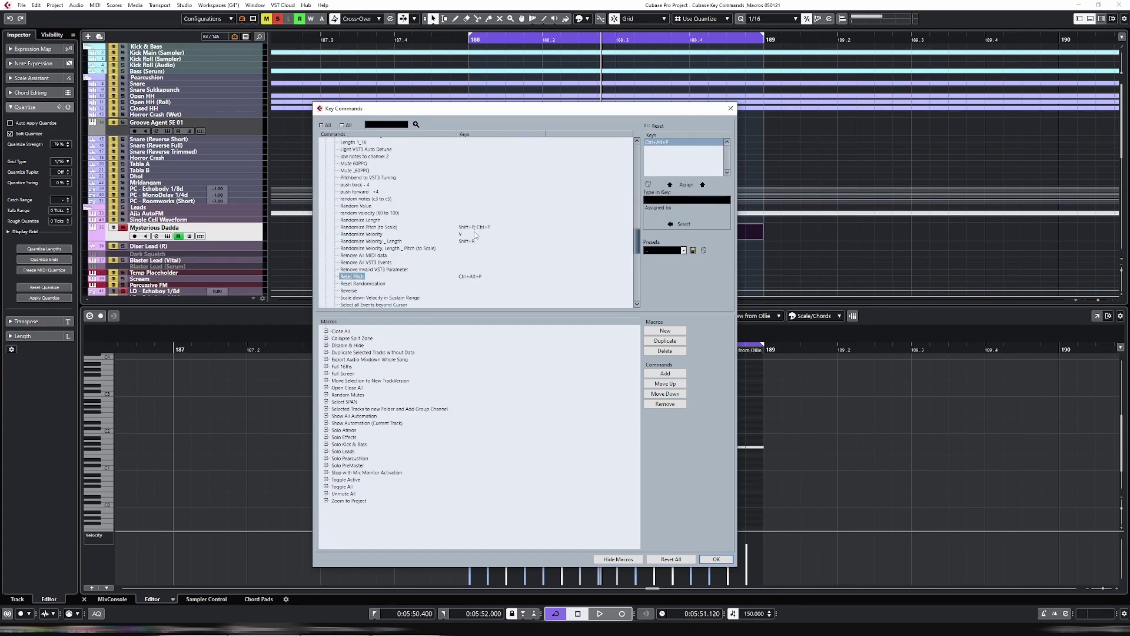
scroll(387, 189, down, 15)
scroll(392, 244, down, 2)
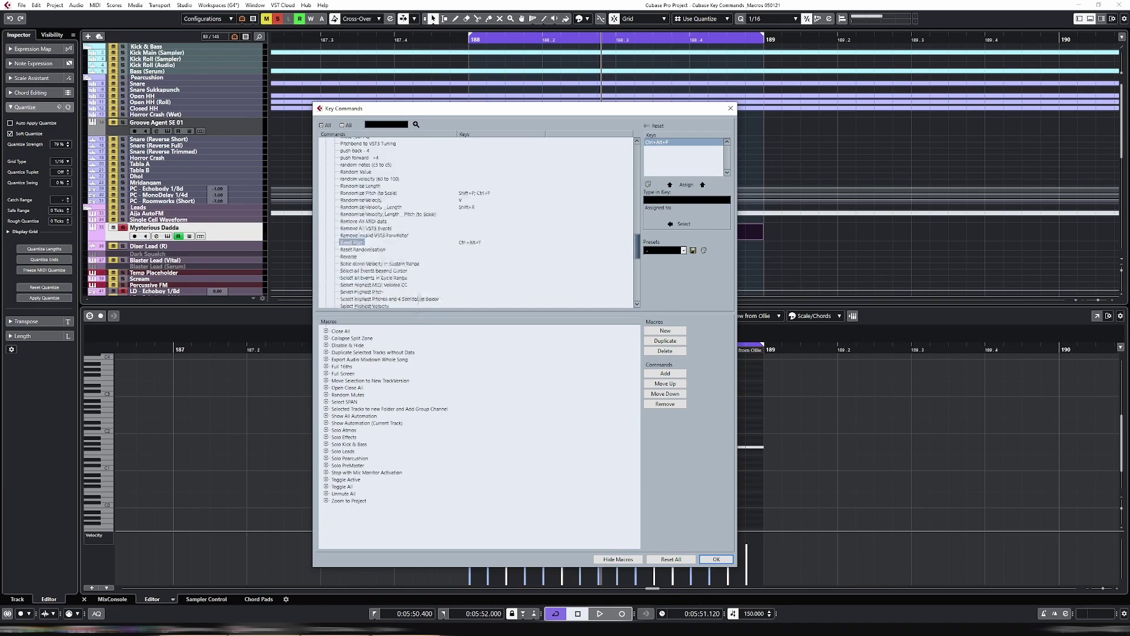
- Review the commands that make up the Full 16ths macro, collapse it, and close the Key Commands dialog
click(326, 367)
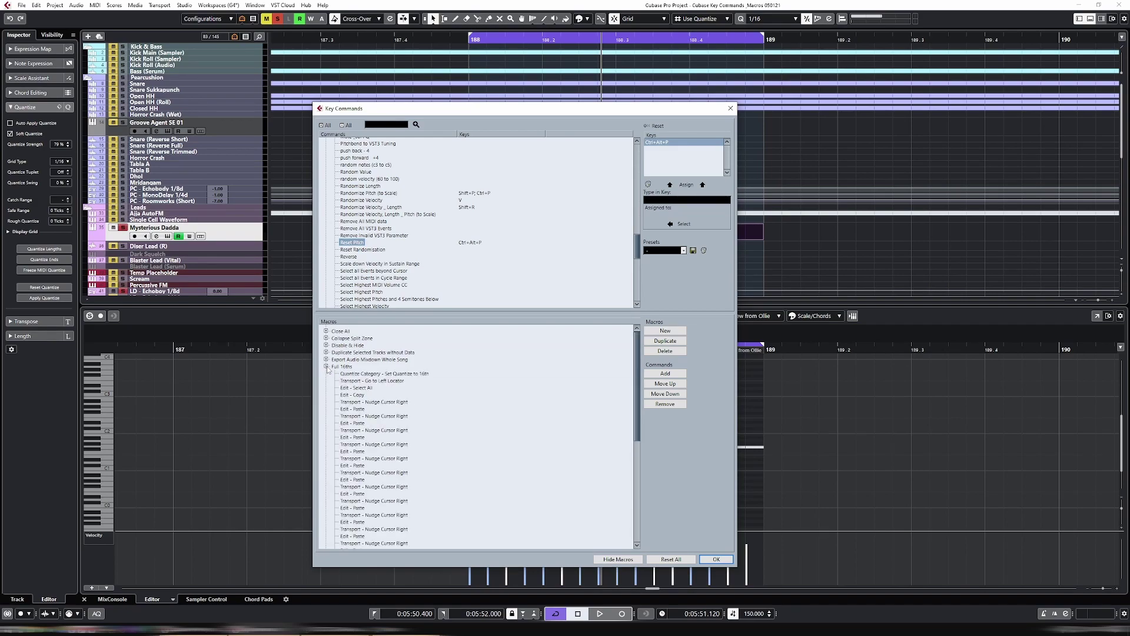
scroll(412, 385, down, 2)
scroll(391, 379, up, 2)
click(327, 366)
click(730, 108)
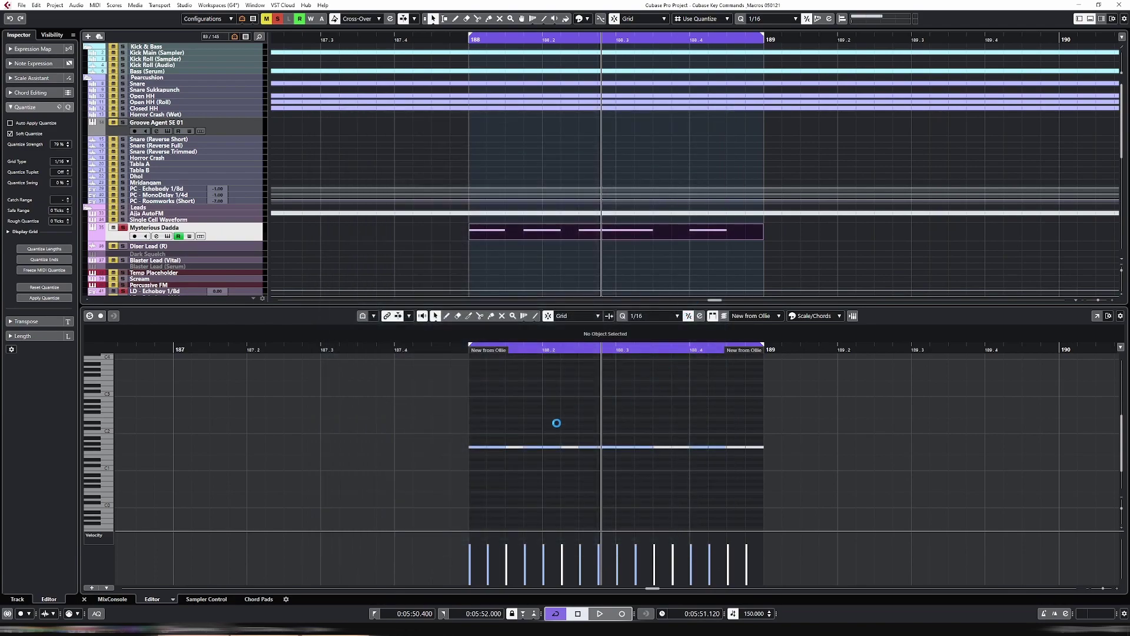
- Delete every note in bar 188 except the first one and select the remaining note
drag(498, 431, 860, 499)
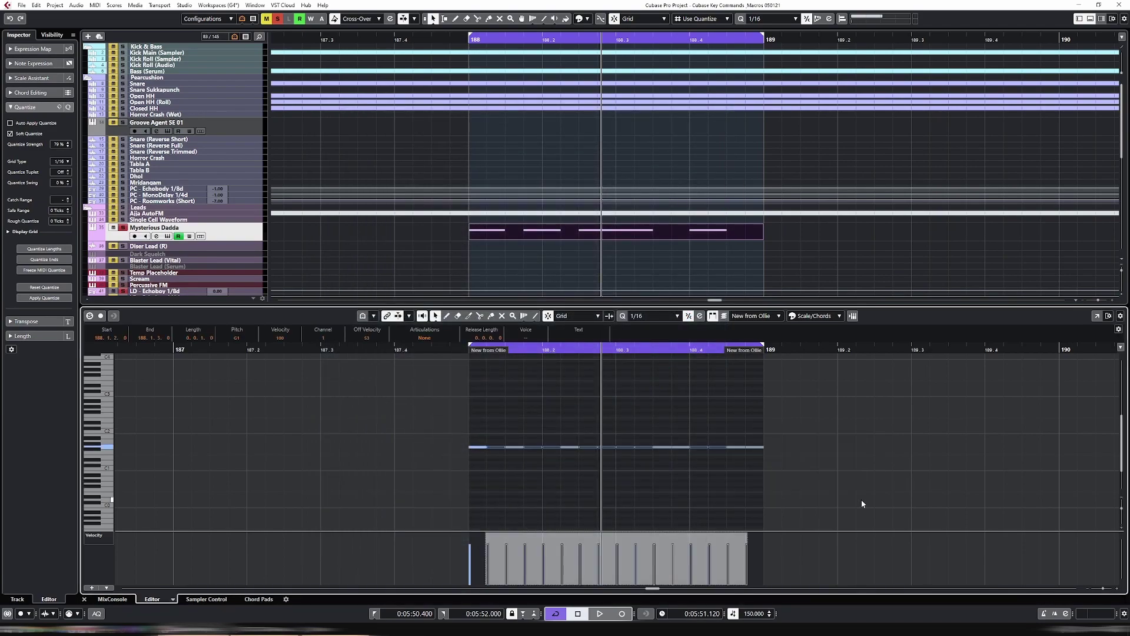
key(Delete)
click(478, 446)
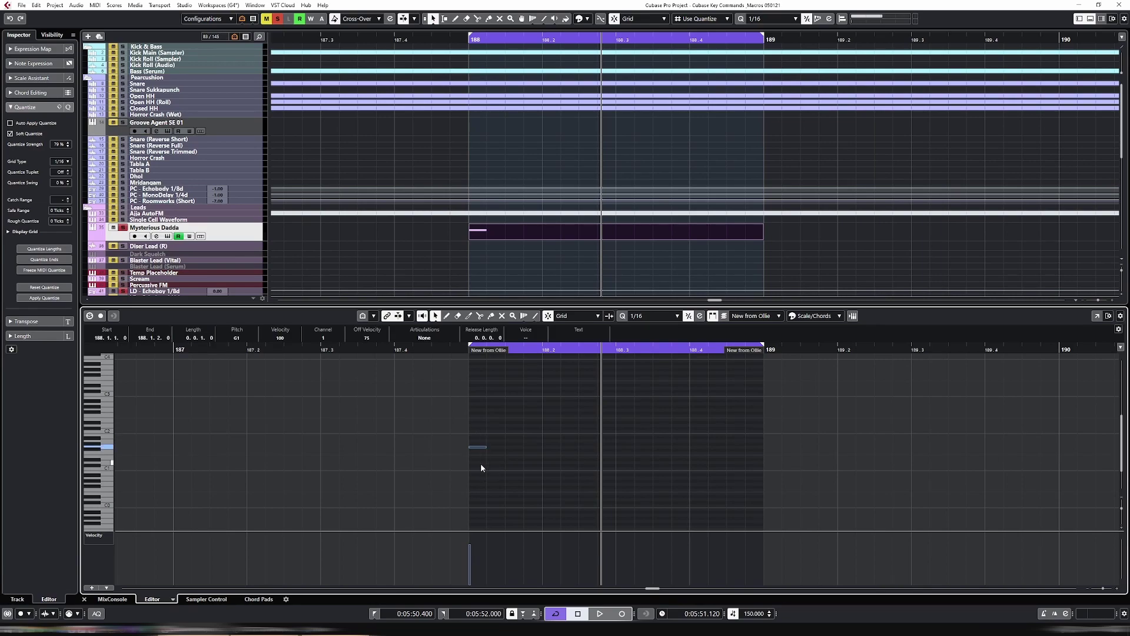
- Duplicate the first note four times in succession, then delete the four copies
key(ctrl+d)
key(ctrl+d)
key(ctrl+d)
key(ctrl+d)
drag(490, 435, 599, 469)
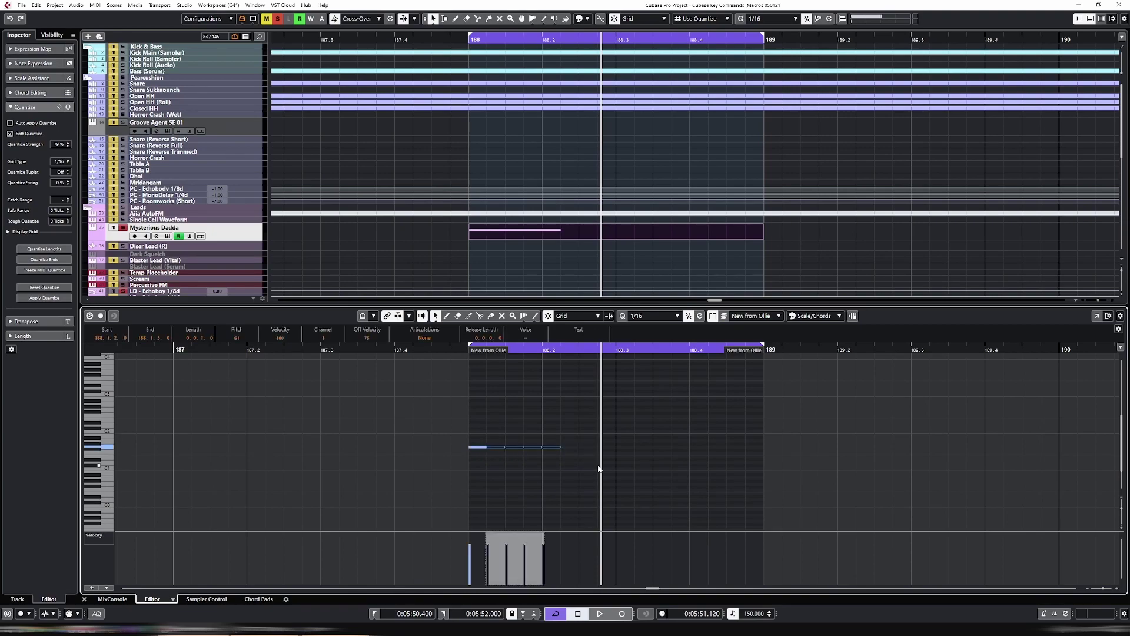
key(Delete)
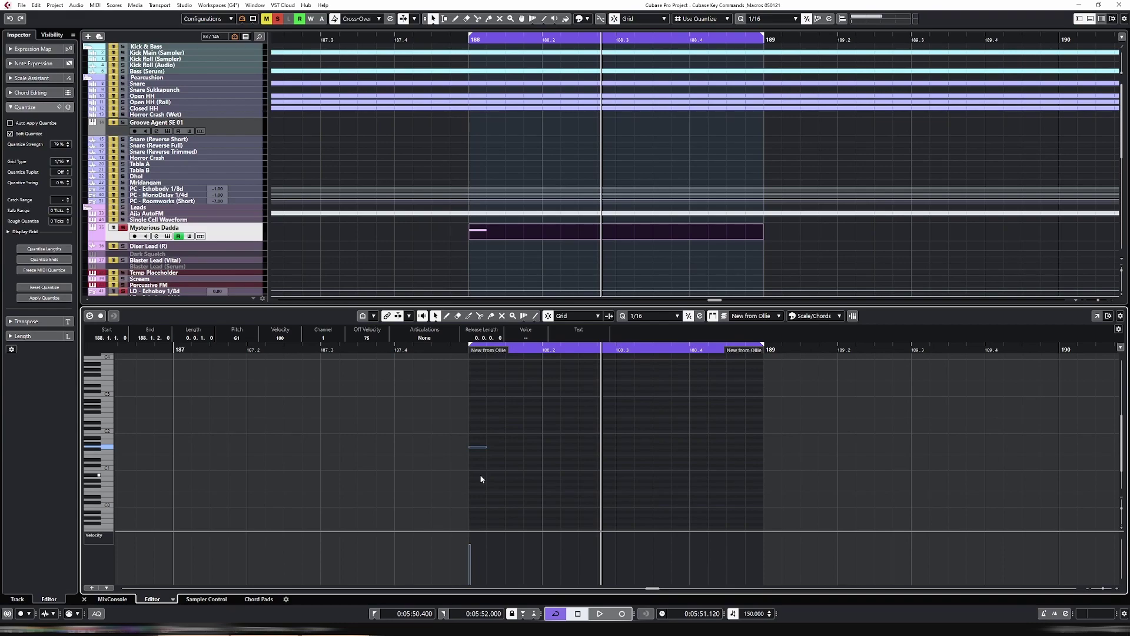
- Fill bar 188 with sixteenth notes using the Full 16ths macro, select them all, and undo
key(ctrl+shift+d)
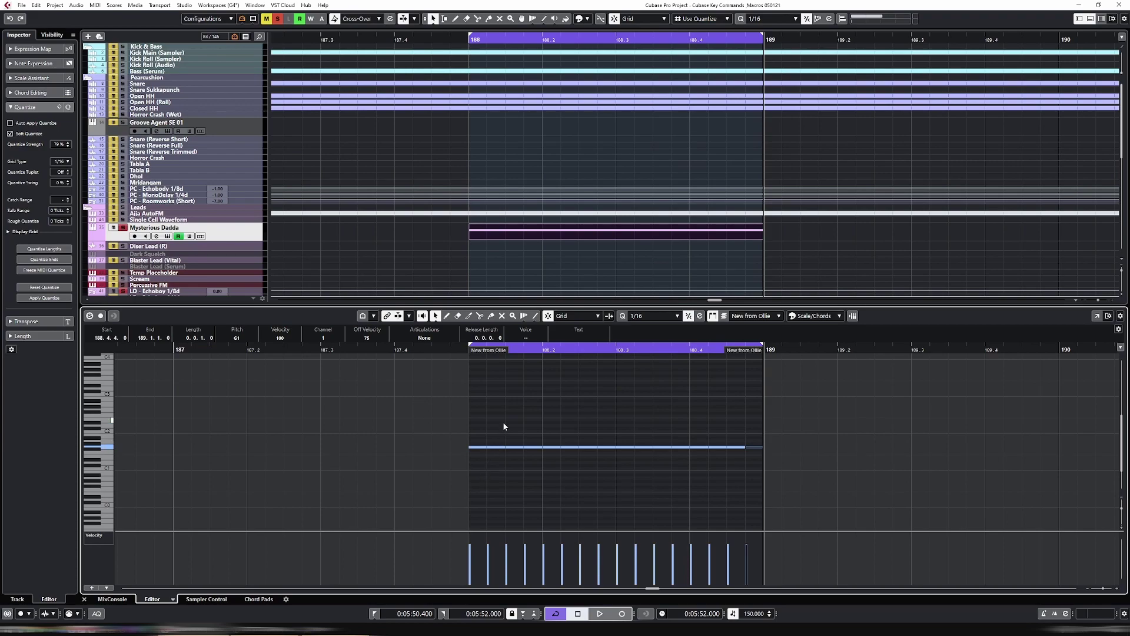
key(ctrl+a)
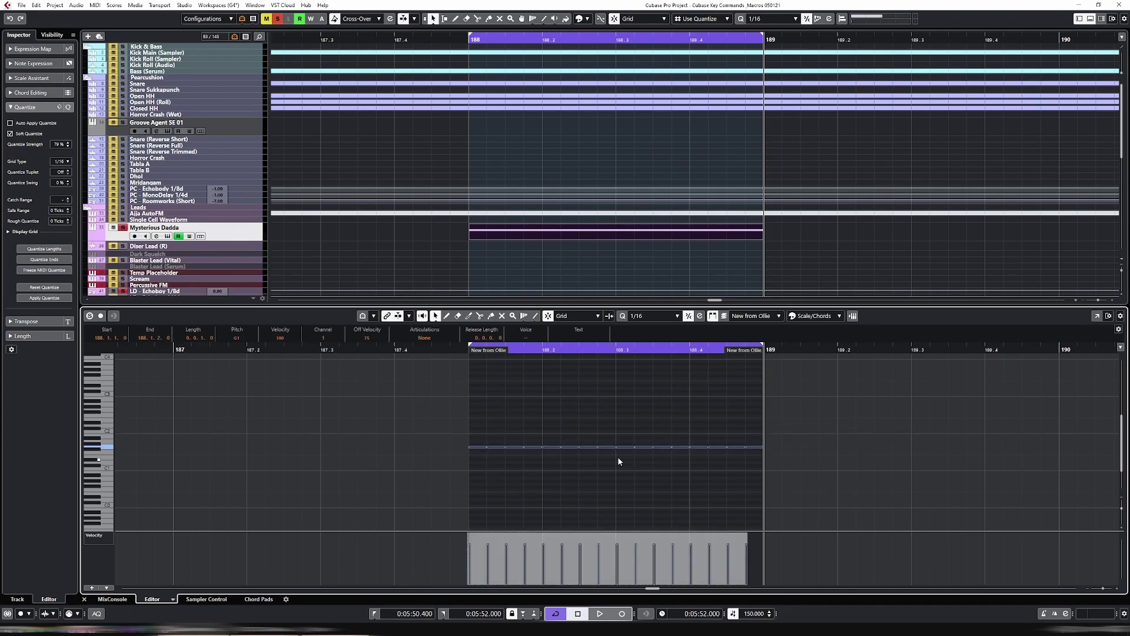
key(ctrl+z)
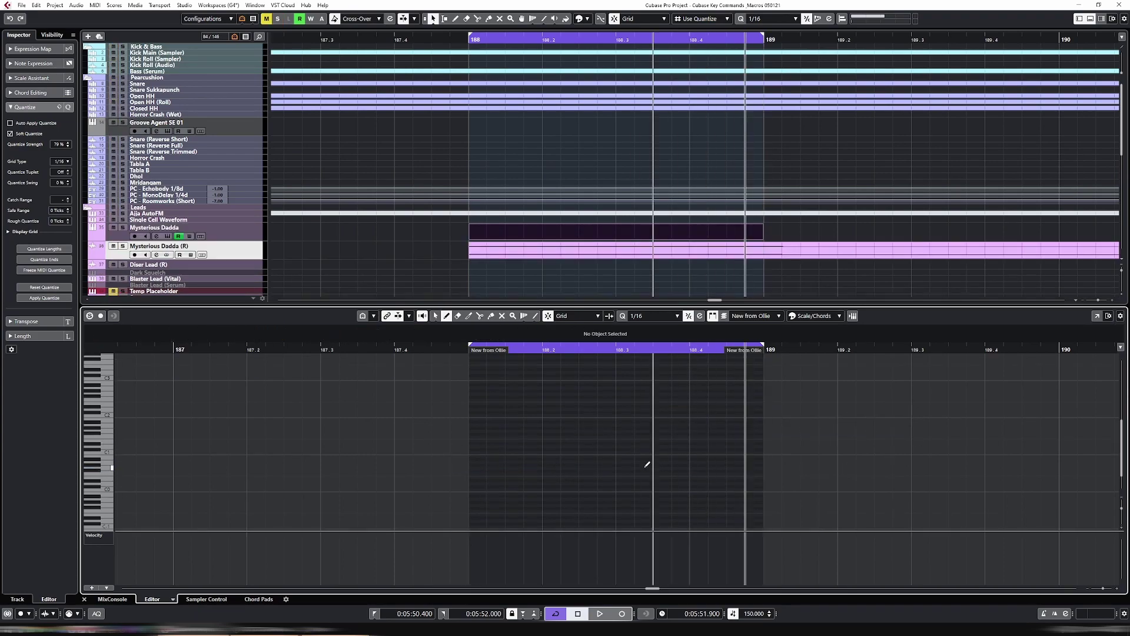
- Draw a sixteenth D1 note at the start of bar 188 and fill the bar with copies using the Full 16ths macro
click(473, 448)
key(1)
click(474, 425)
key(ctrl+a)
key(ctrl+d)
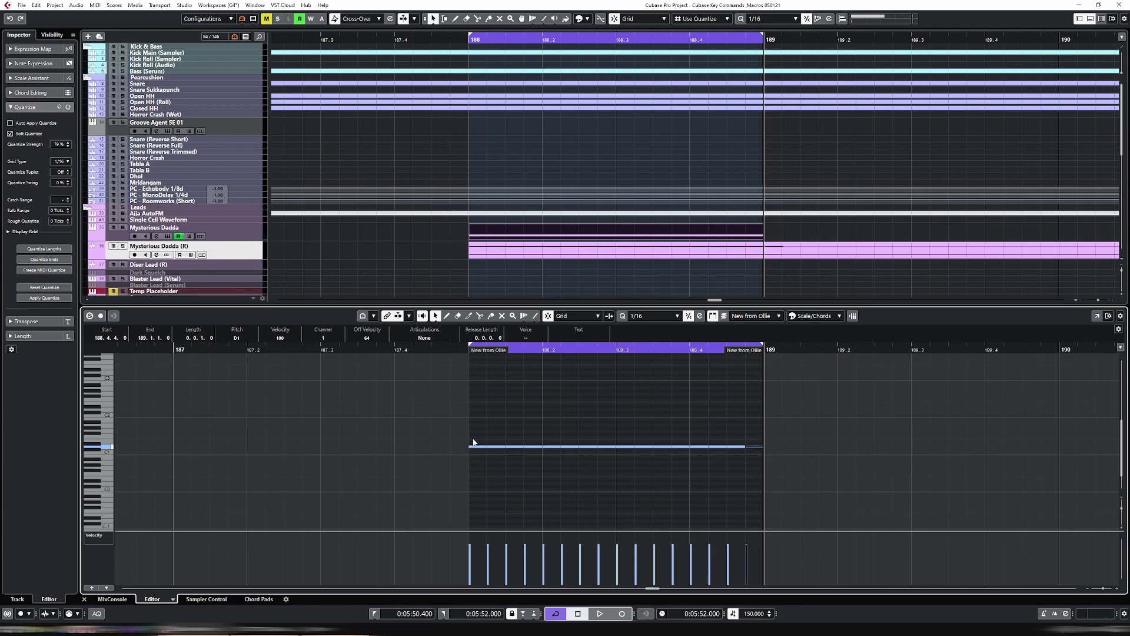
- Select all the notes in the bar and randomize their velocities and lengths several times
key(ctrl+a)
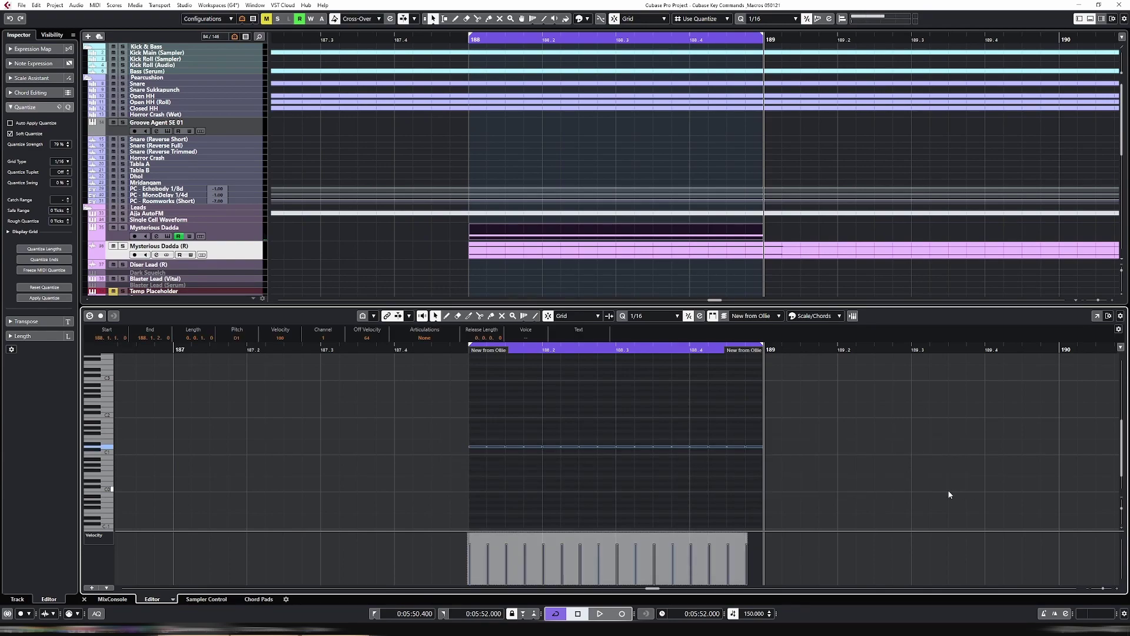
key(alt+r)
key(alt+r)
key(alt+r)
key(alt+r)
key(alt+r)
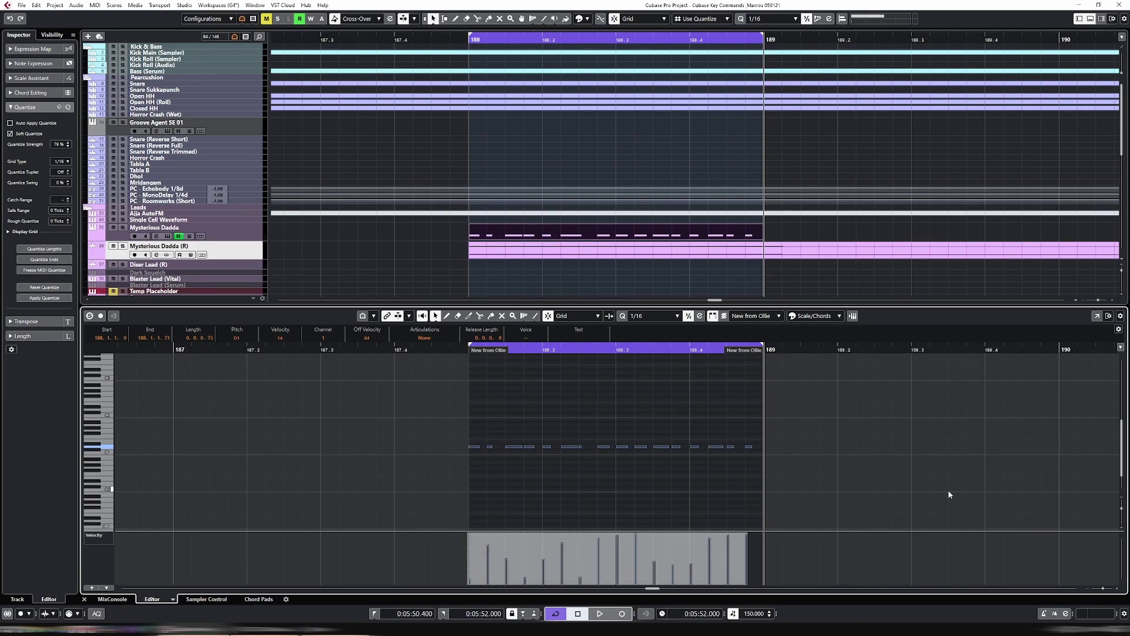
- Solo the Mysterious Dadda track, audition the loop from bar 188 while randomizing the notes again, then stop and unsolo the track
click(468, 44)
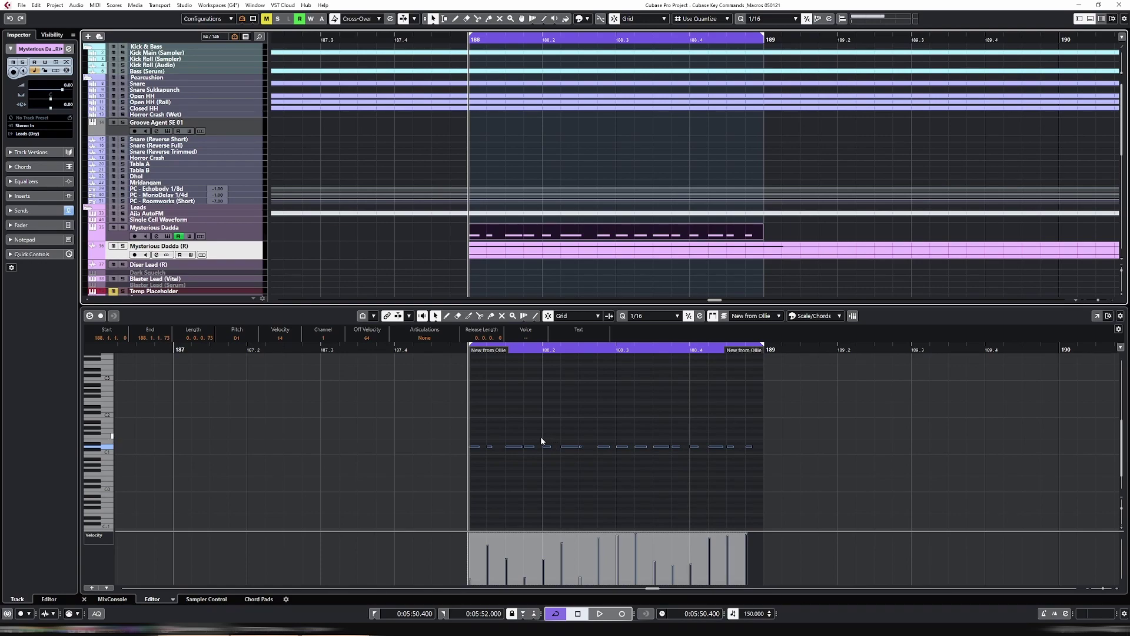
click(226, 236)
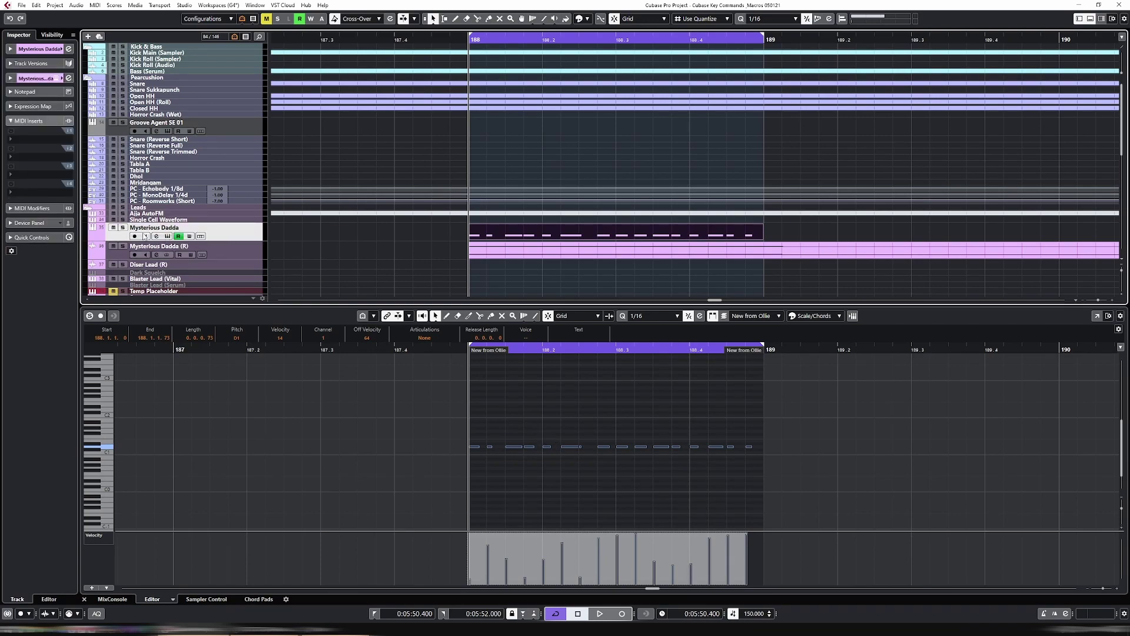
click(124, 228)
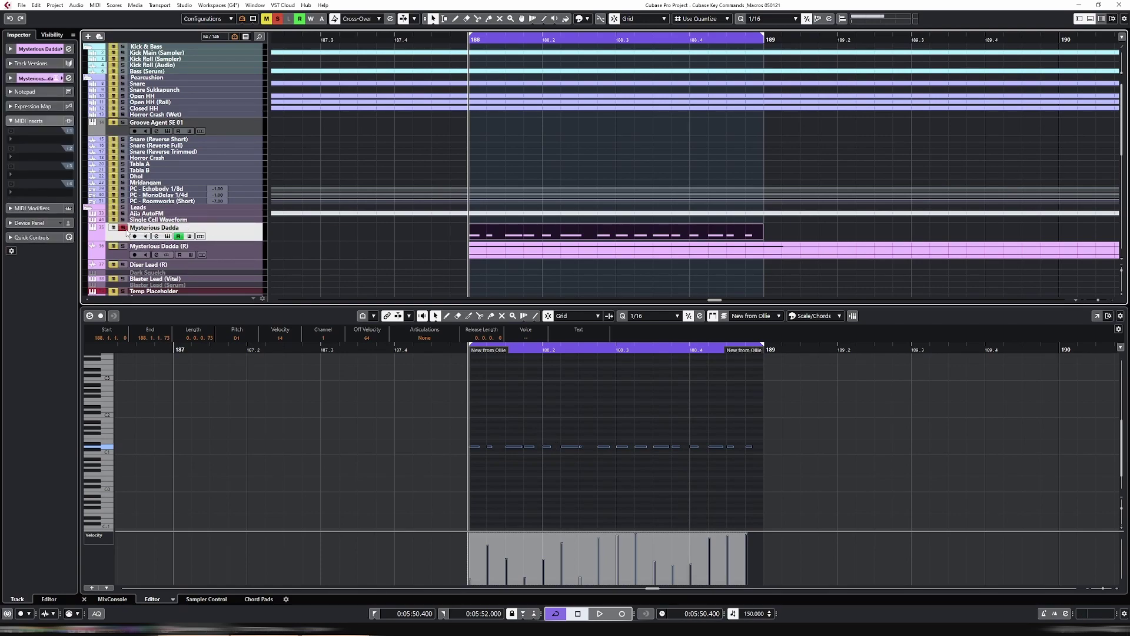
key(space)
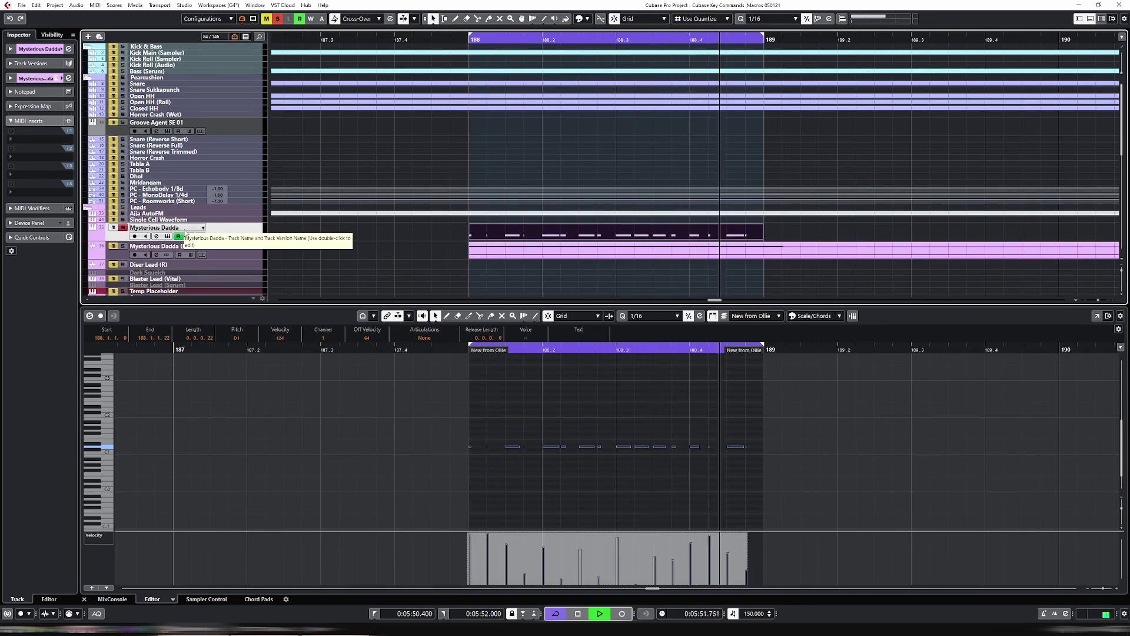
key(r)
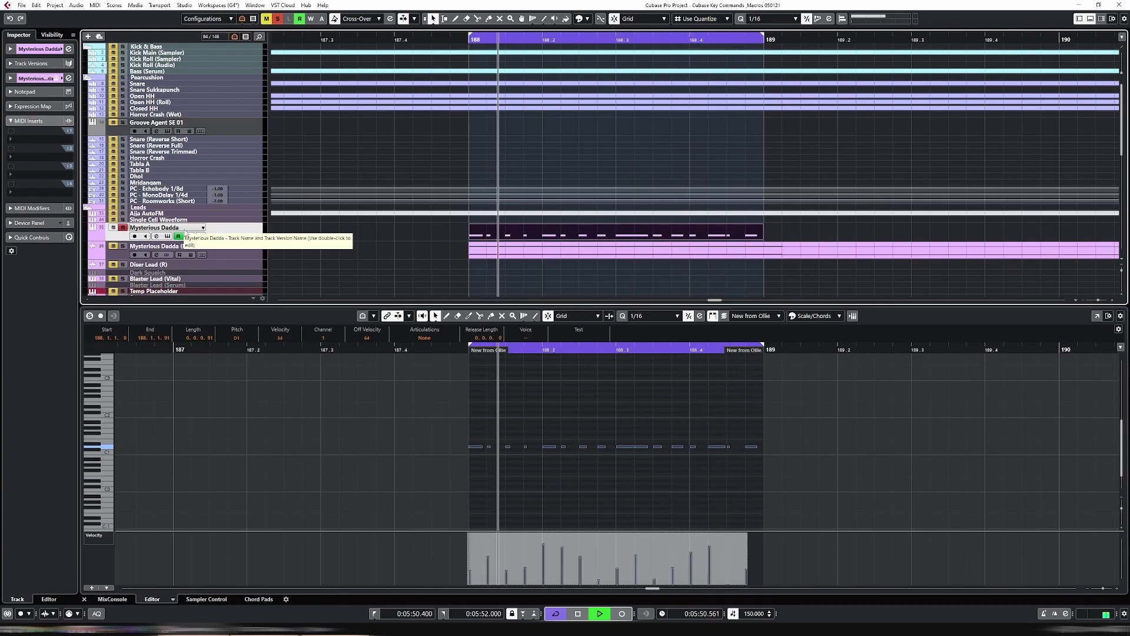
key(space)
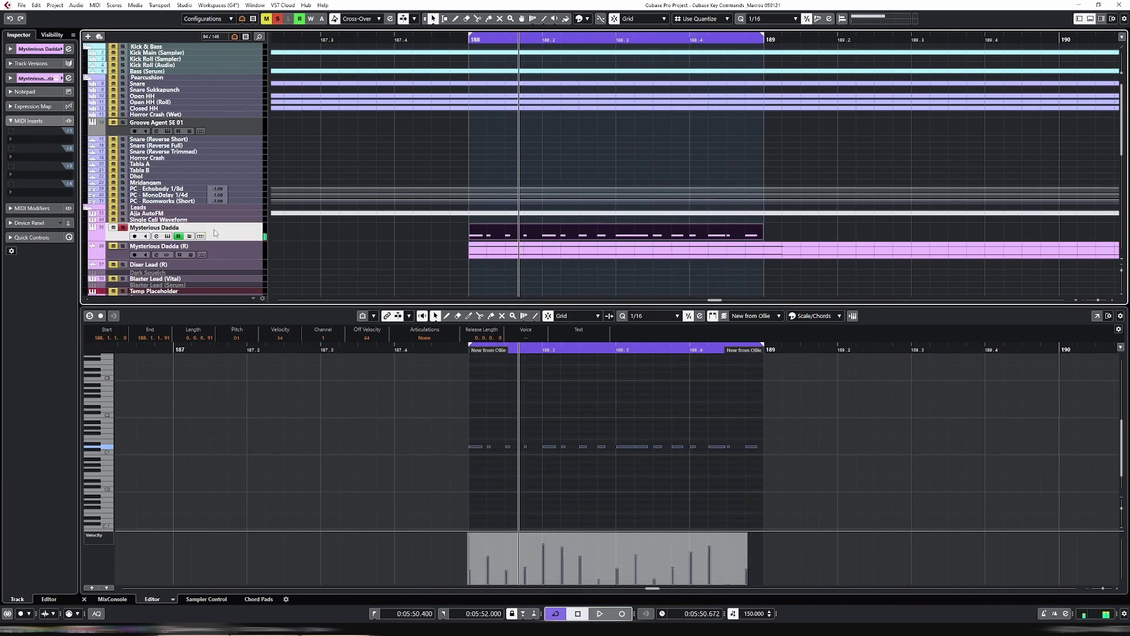
key(s)
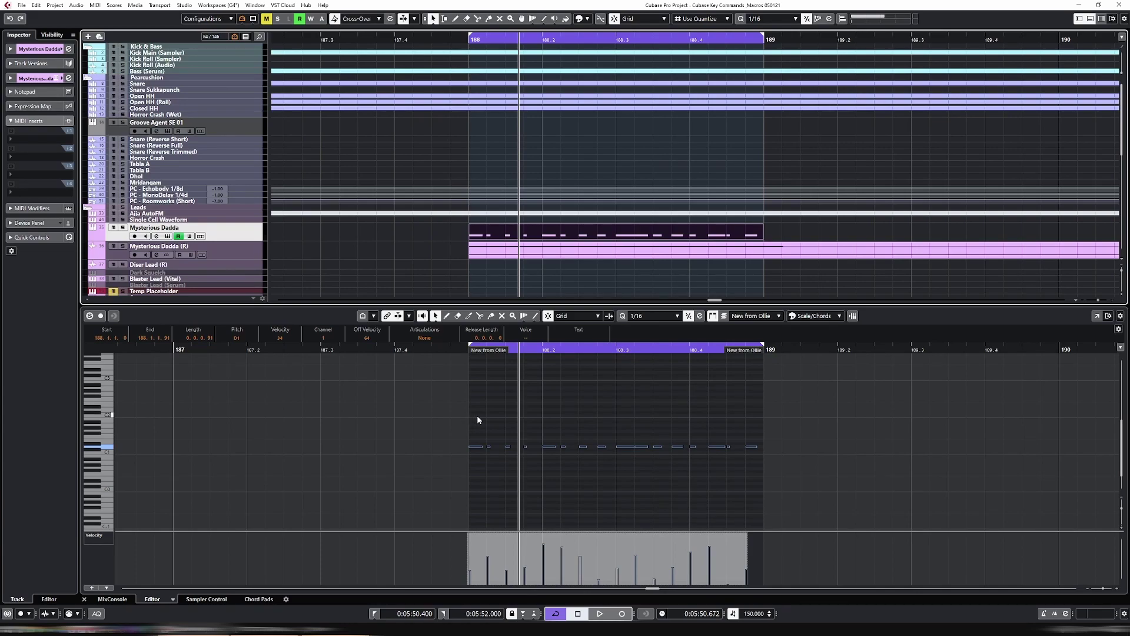
- Hide the editor, play the loop with the full mix, and reopen the editor with all the notes selected
key(ctrl+alt+e)
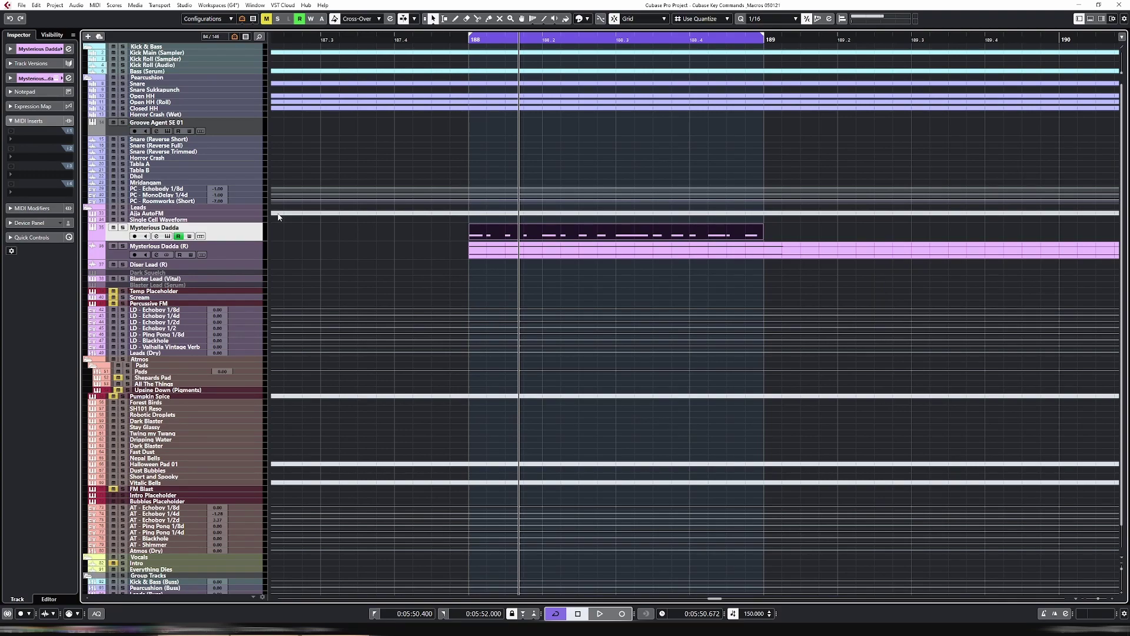
key(space)
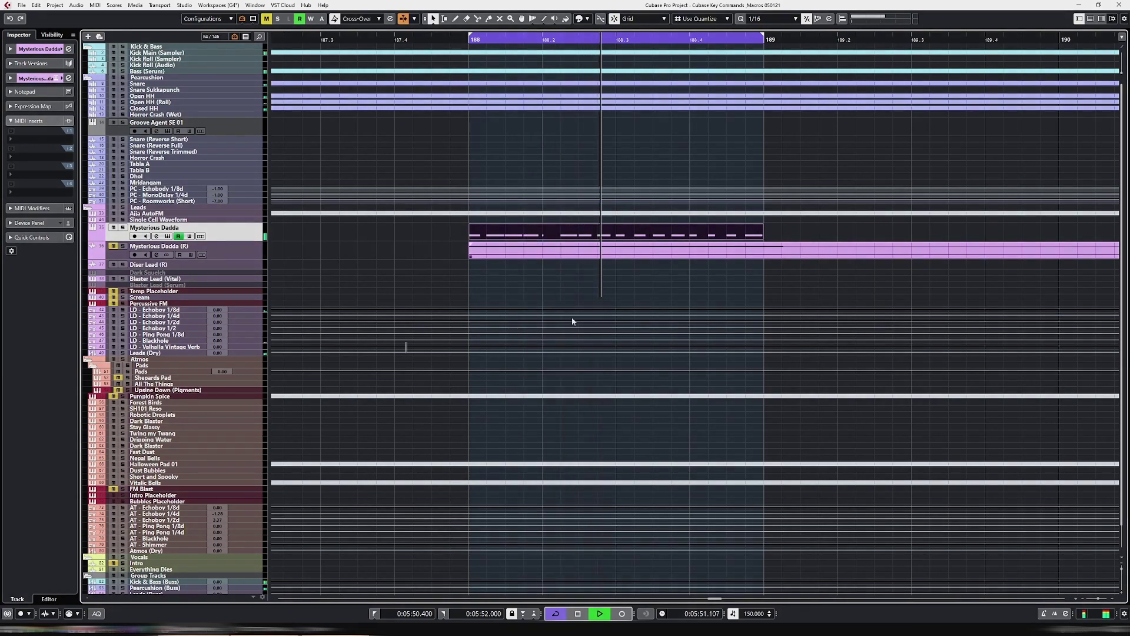
key(ctrl+e)
drag(418, 407, 888, 452)
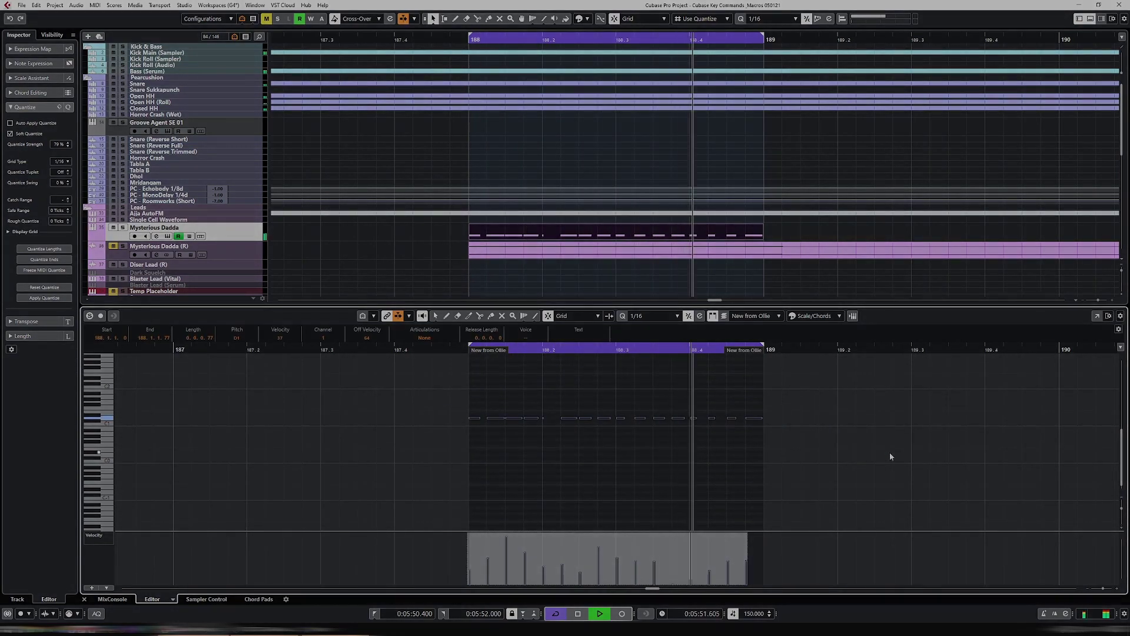